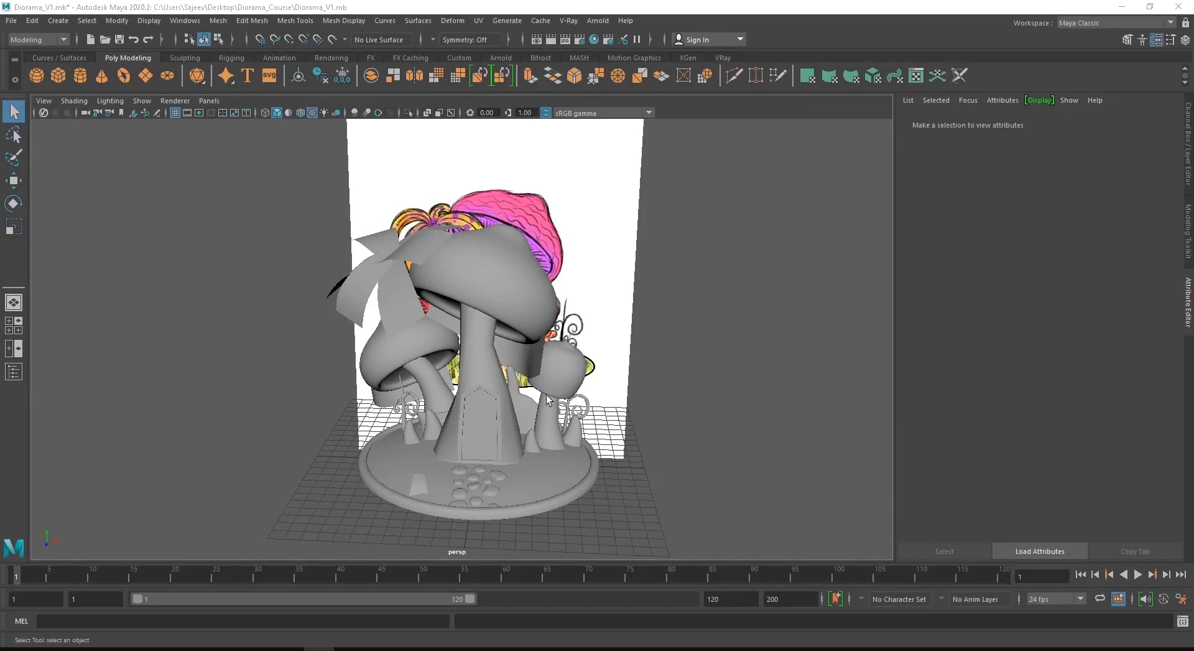
Examine the mushroom house diorama from several angles, including the door, base and stones, against the reference image
alt+drag(497, 378, 538, 464)
alt+right_drag(539, 464, 393, 364)
drag(334, 177, 598, 515)
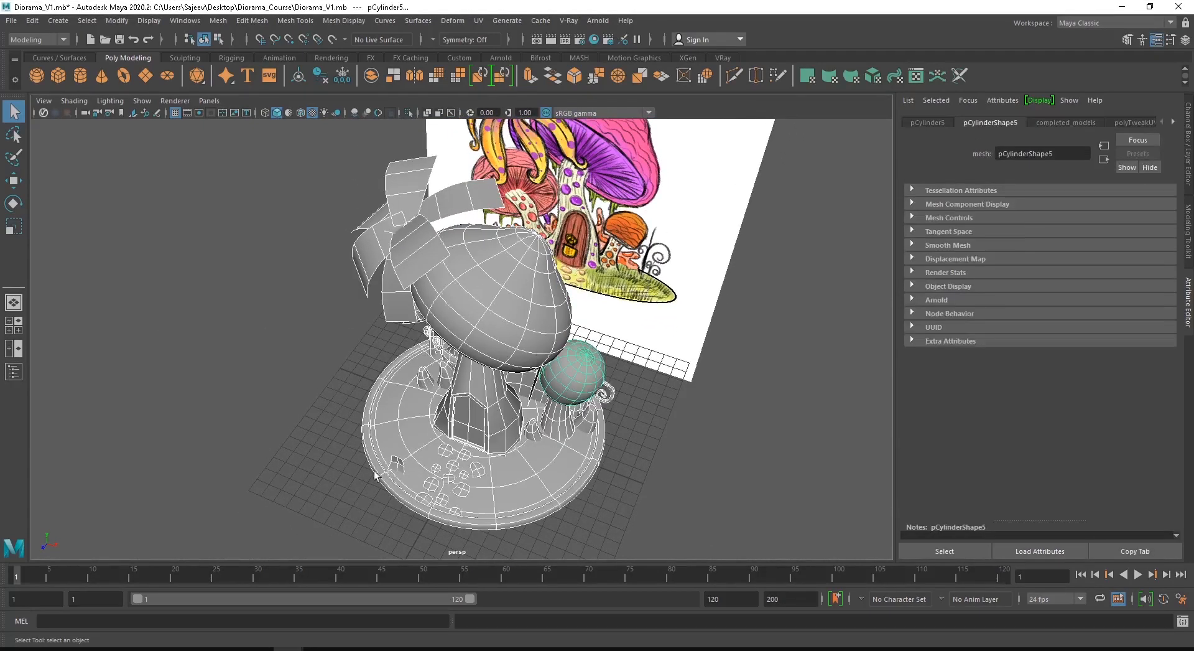
alt+drag(375, 475, 477, 431)
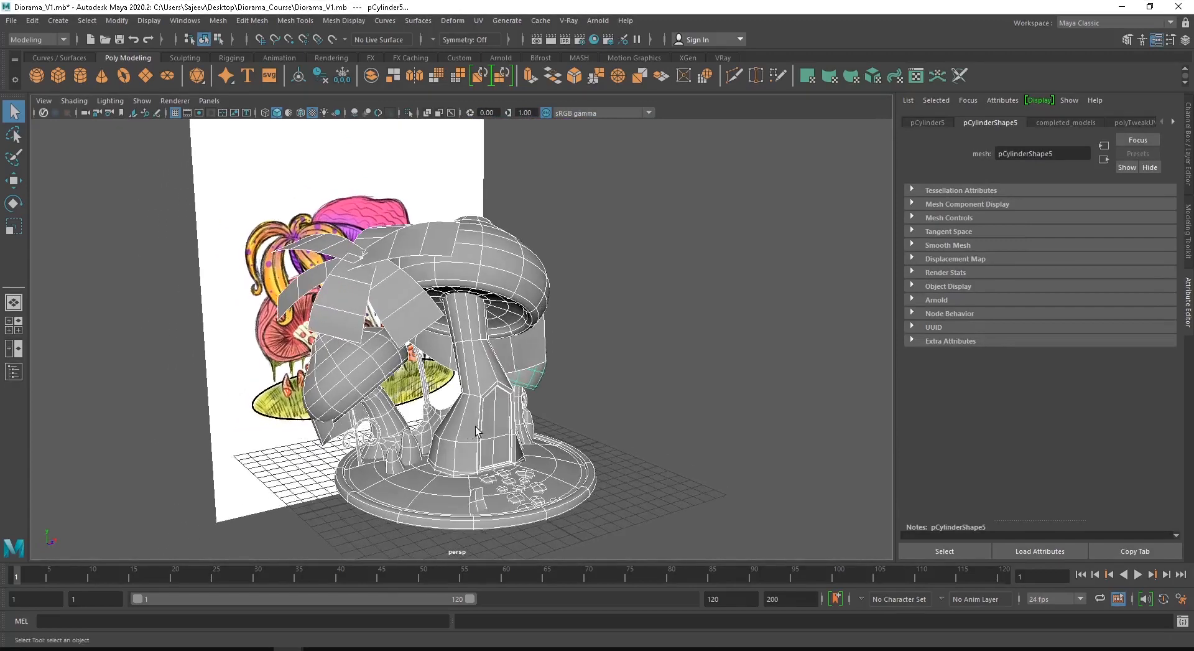
click(622, 405)
alt+middle_drag(622, 405, 548, 381)
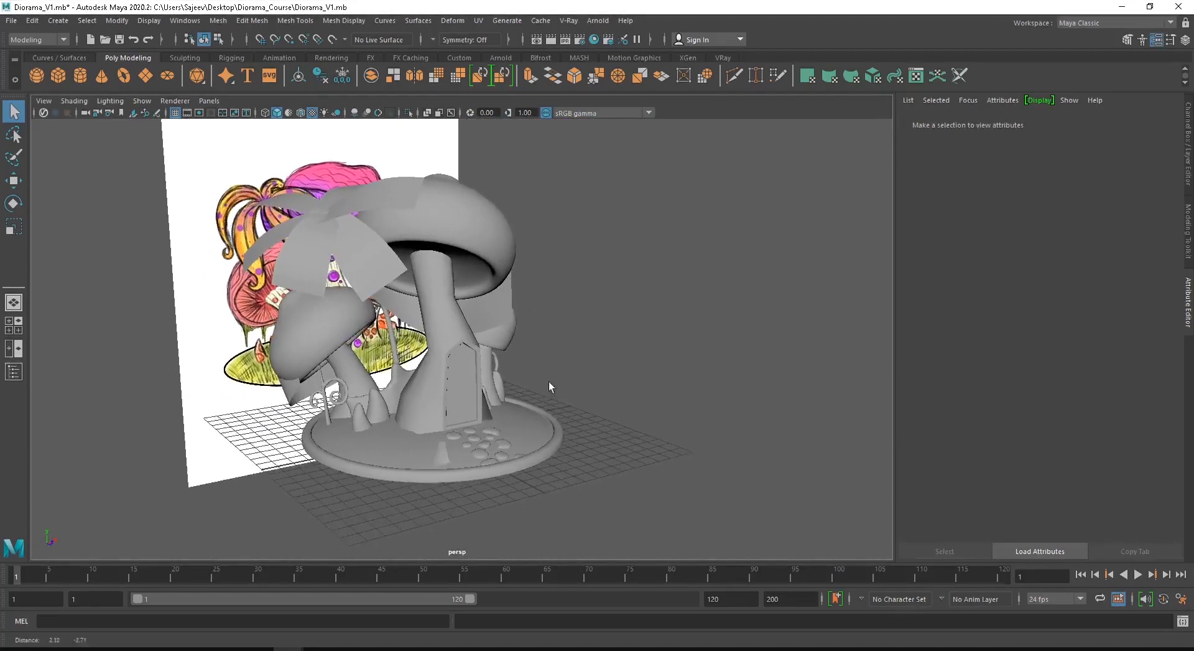
scroll(502, 435, up, 2)
alt+drag(502, 435, 471, 381)
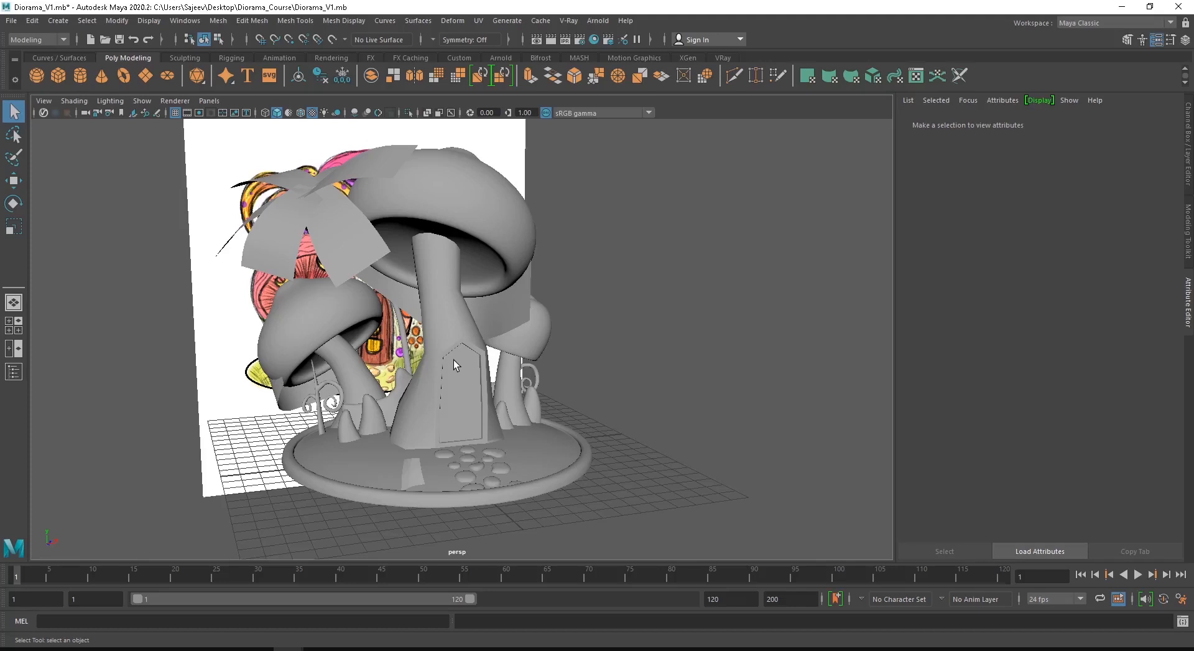
alt+drag(535, 431, 422, 453)
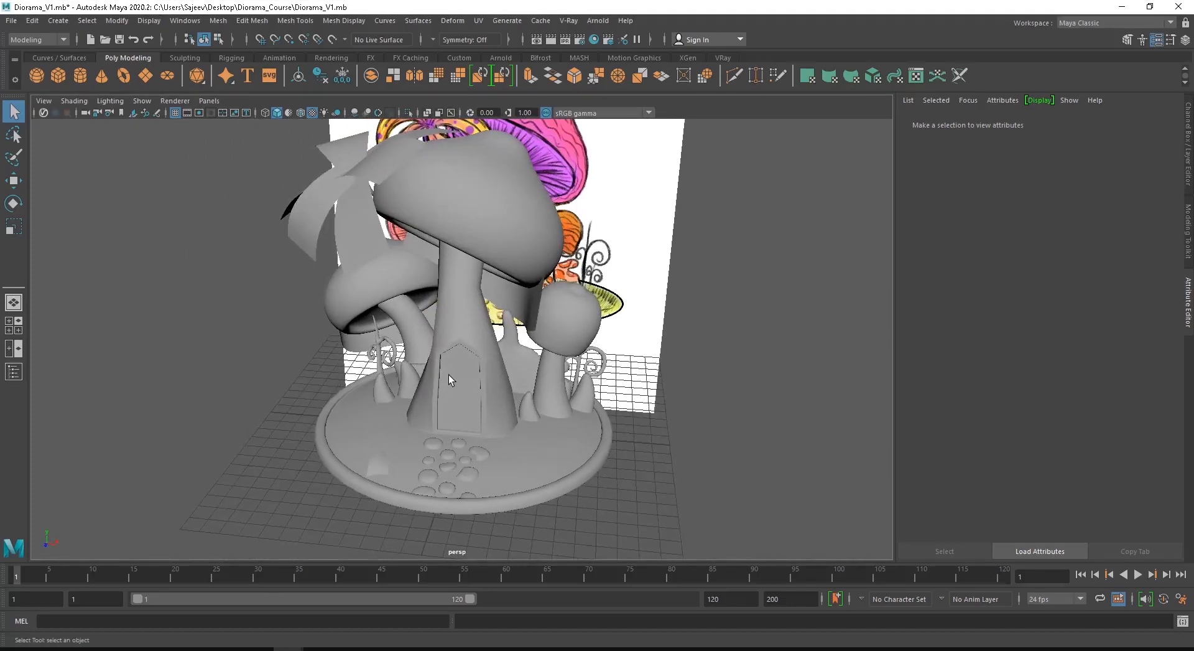
alt+drag(419, 408, 540, 429)
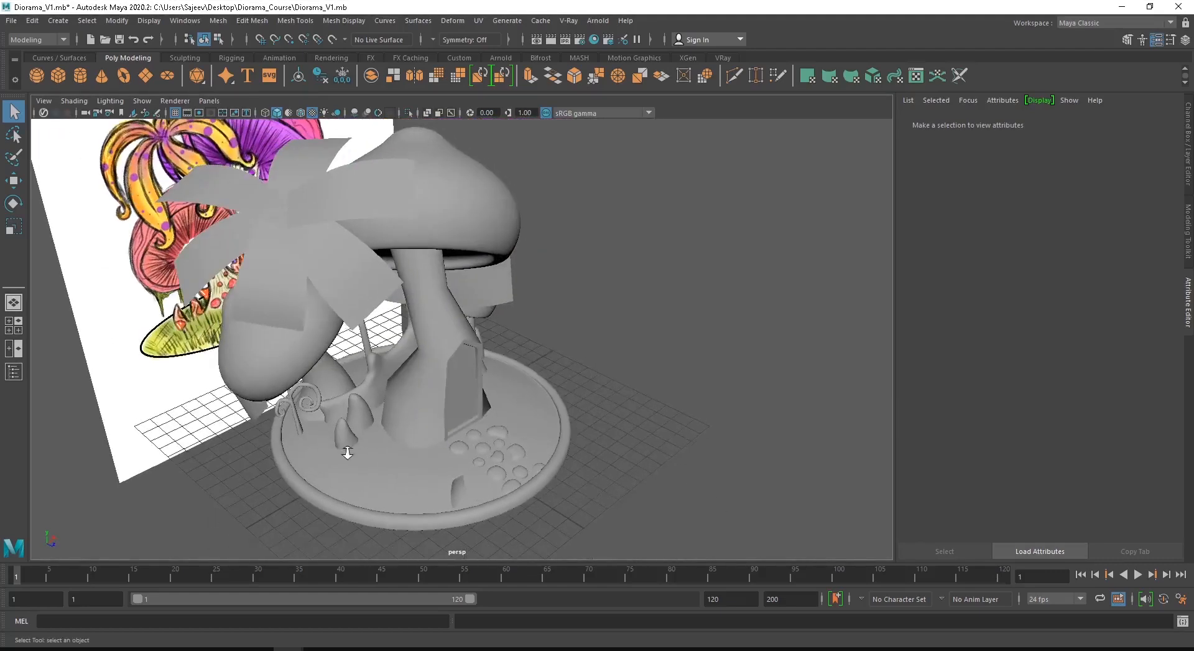
alt+right_drag(540, 429, 599, 449)
alt+middle_drag(599, 449, 583, 305)
alt+drag(560, 373, 464, 400)
alt+right_drag(464, 400, 478, 430)
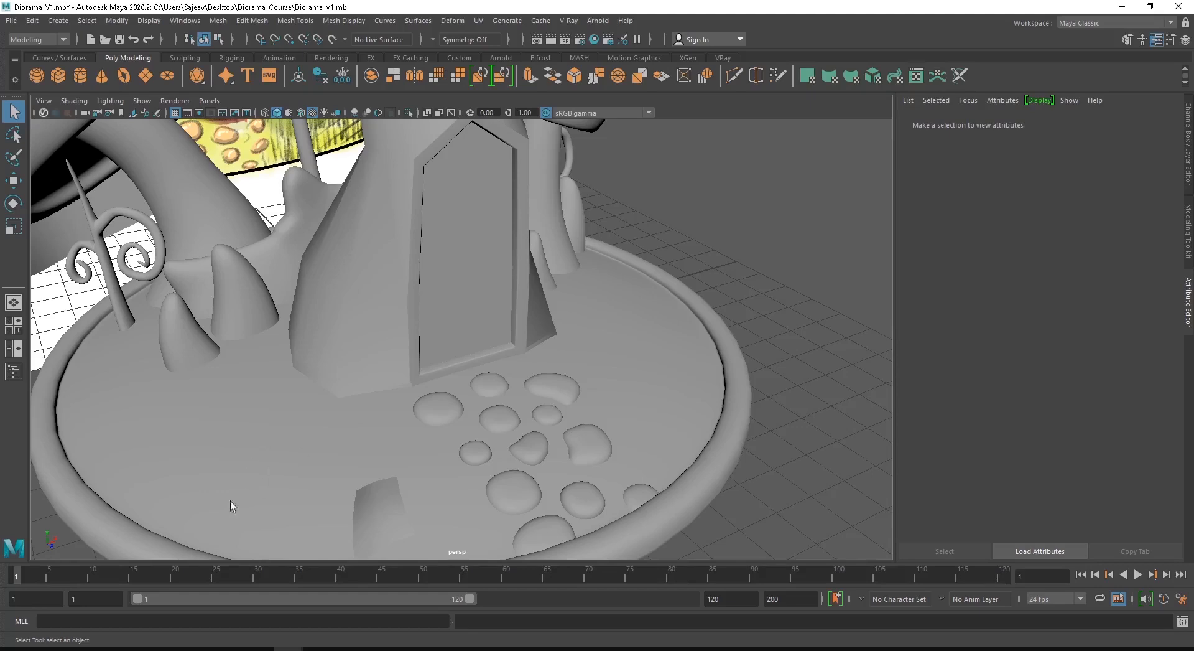
alt+right_drag(687, 390, 496, 308)
alt+middle_drag(563, 311, 578, 477)
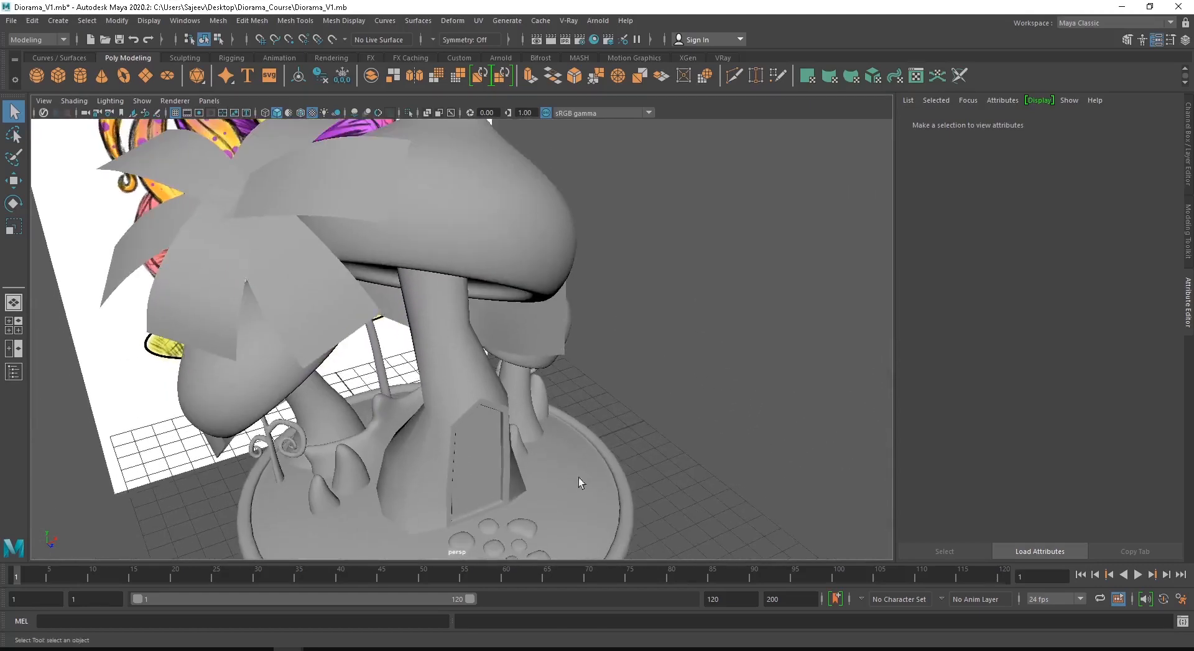
alt+right_drag(579, 476, 450, 344)
alt+drag(450, 343, 354, 275)
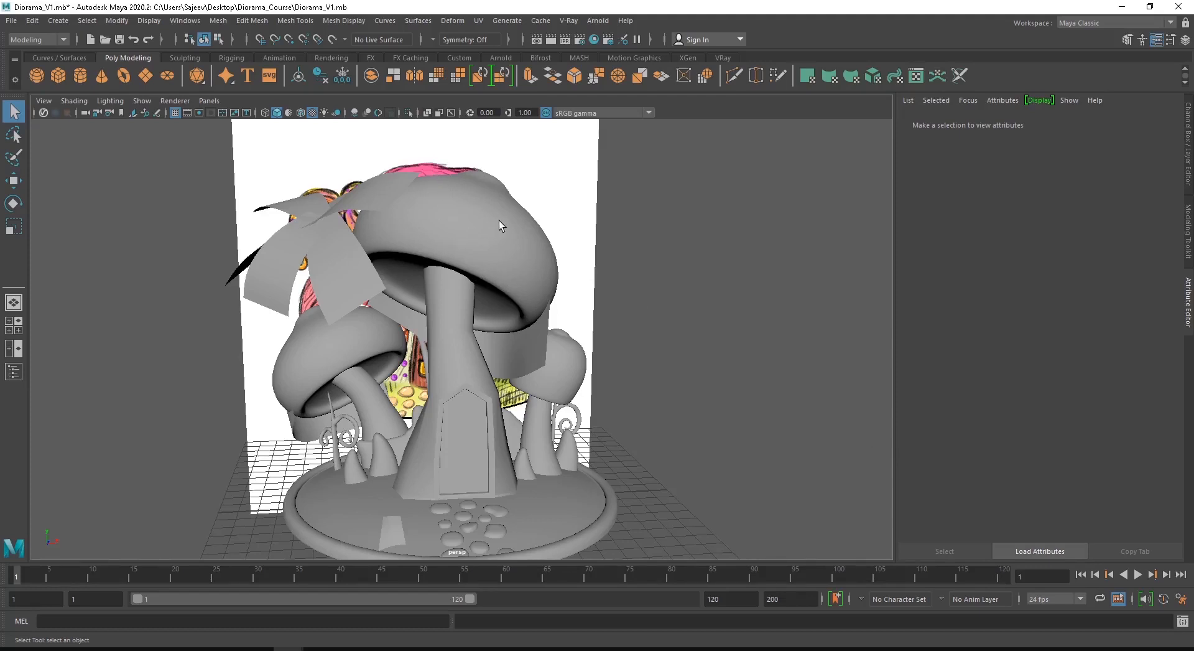
alt+drag(562, 289, 462, 266)
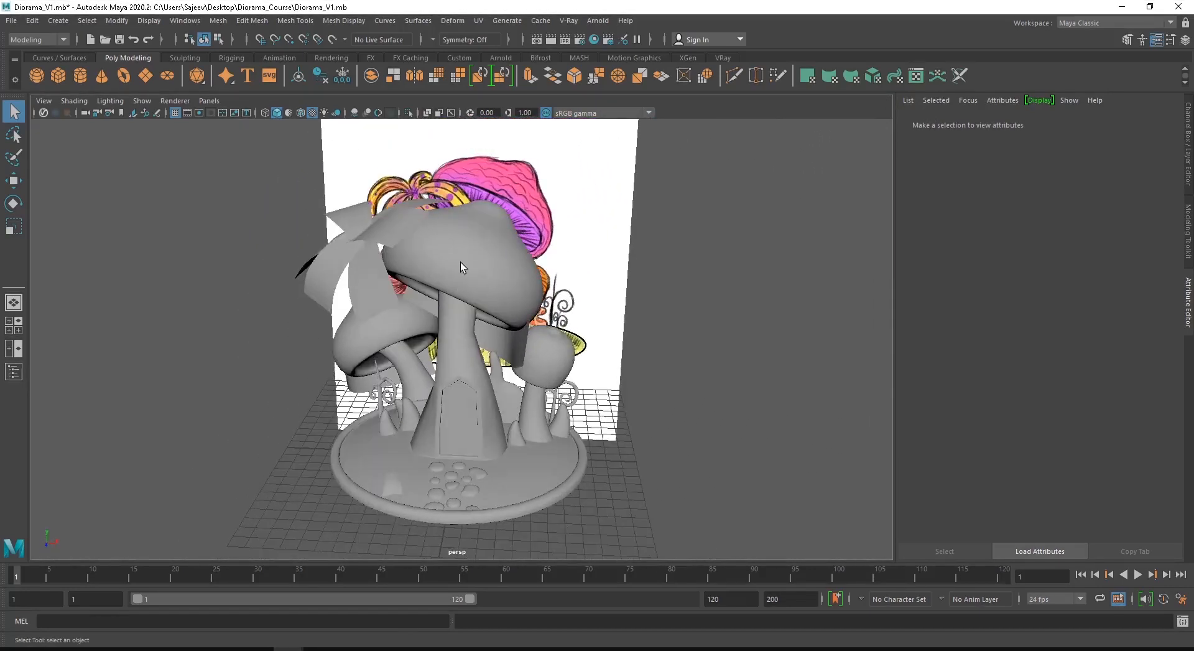
Inspect the main mushroom's trunk and cap as separate meshes from different angles
click(450, 338)
alt+drag(444, 337, 446, 300)
click(448, 337)
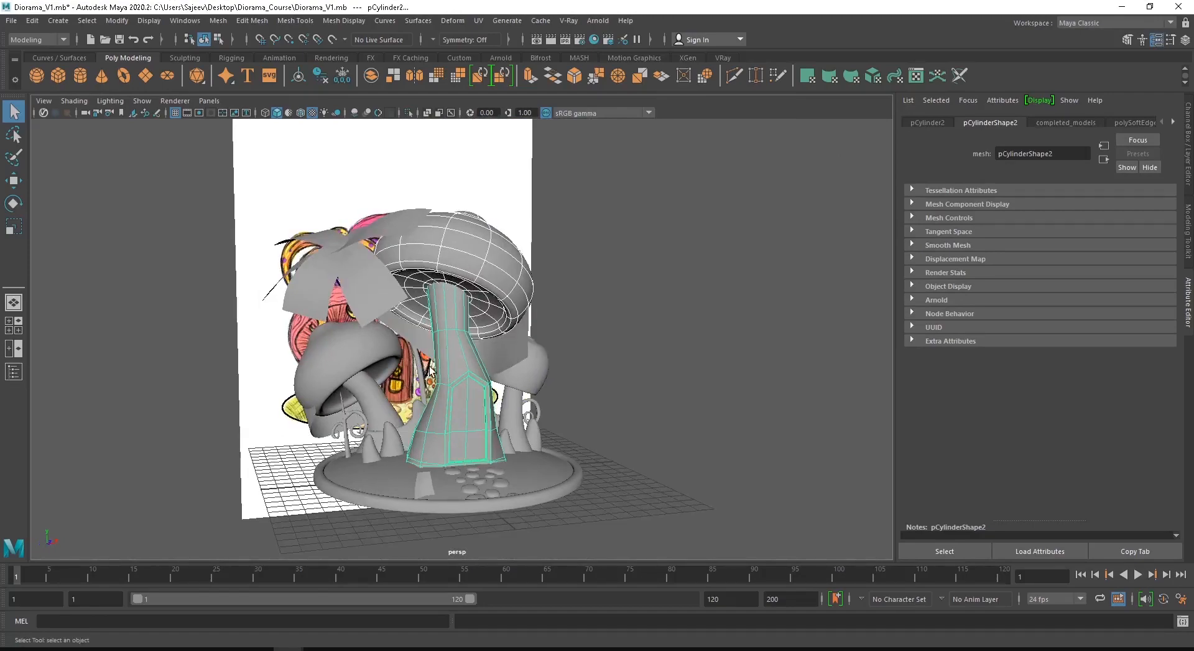
alt+drag(475, 320, 635, 342)
alt+drag(465, 390, 578, 385)
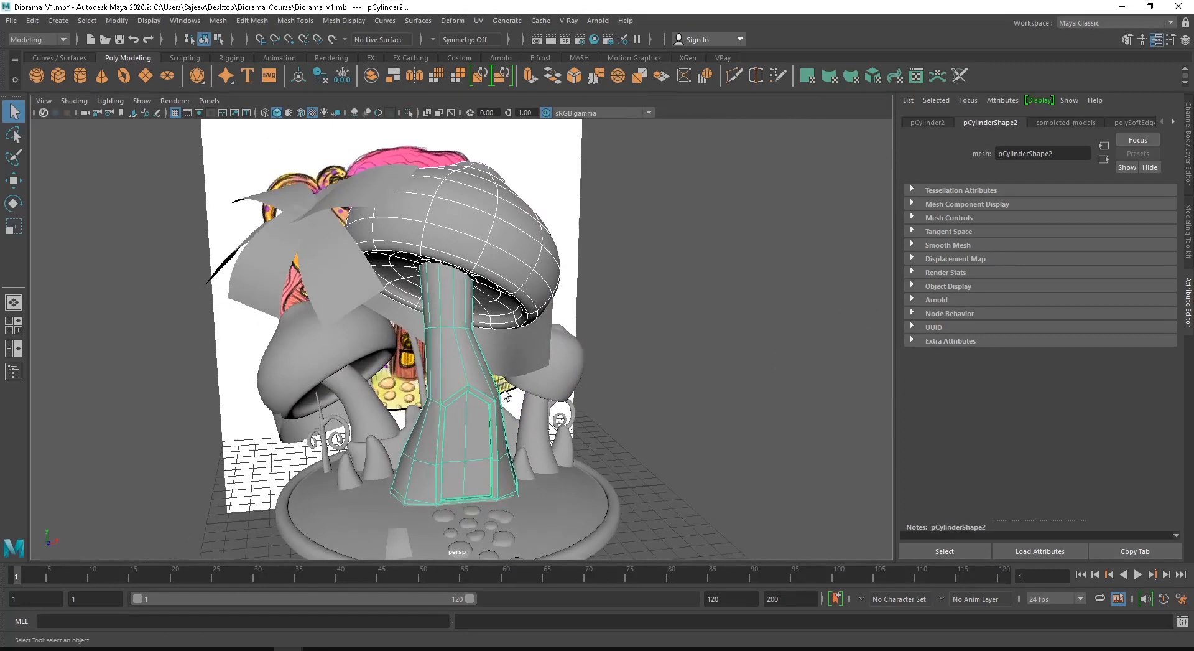
click(677, 339)
click(499, 232)
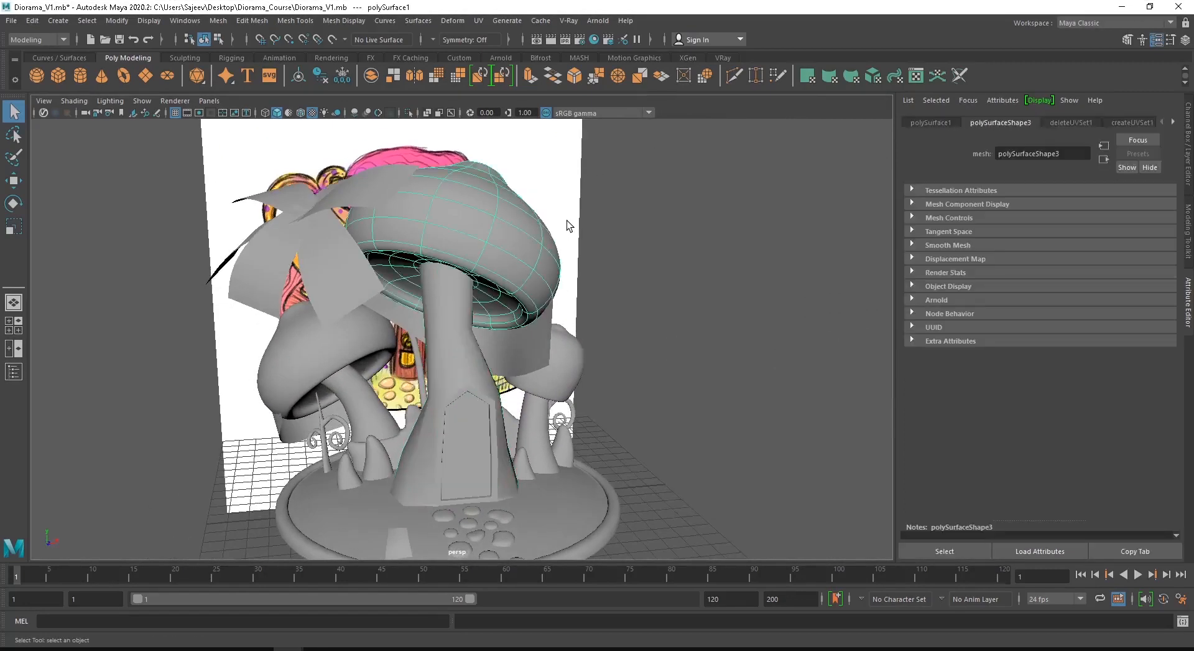
alt+drag(547, 224, 516, 250)
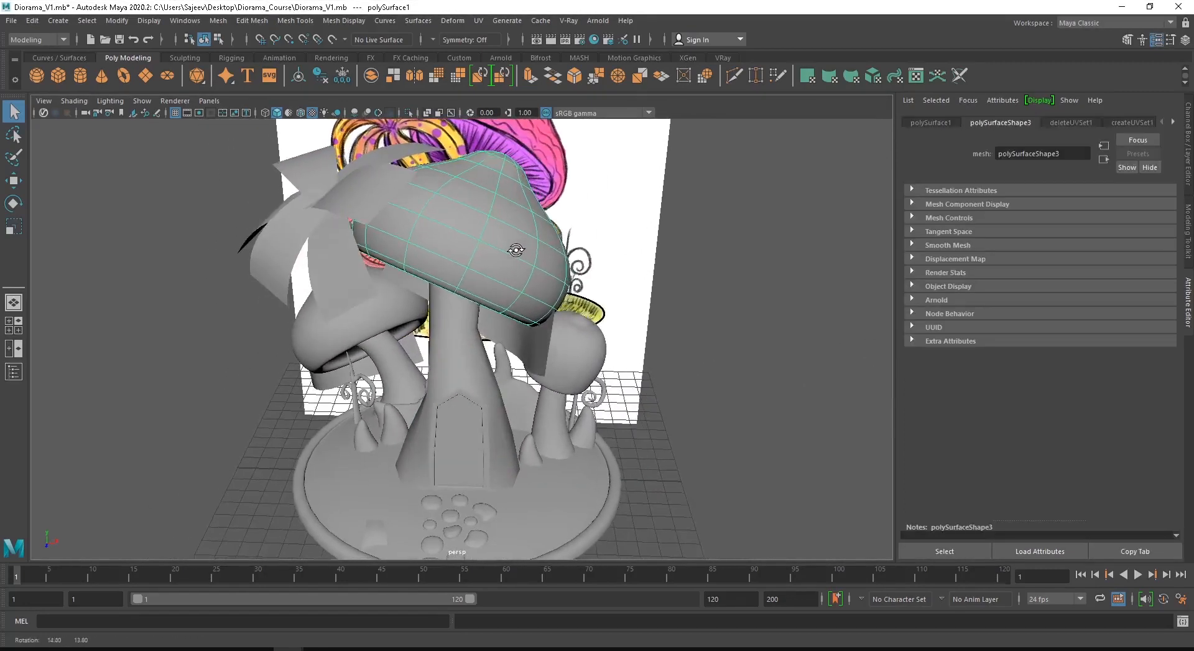
click(466, 348)
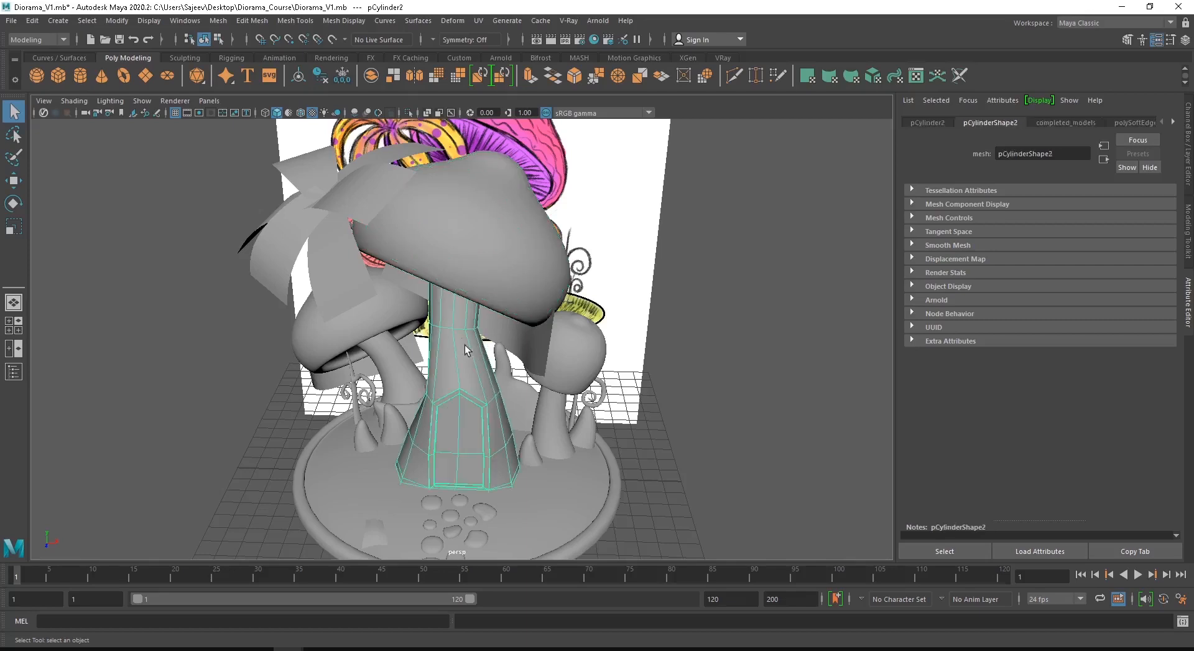
Assign a new Arnold aiStandardSurface material to the main mushroom's cap
click(504, 256)
alt+drag(566, 232, 455, 289)
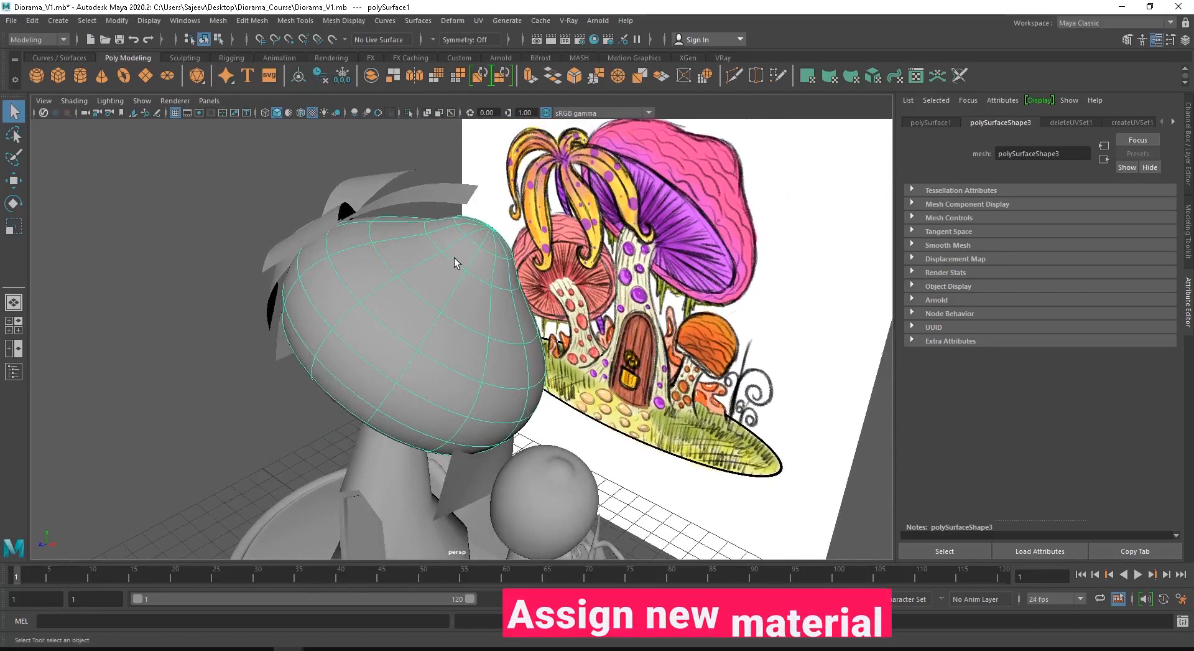
right_click(452, 258)
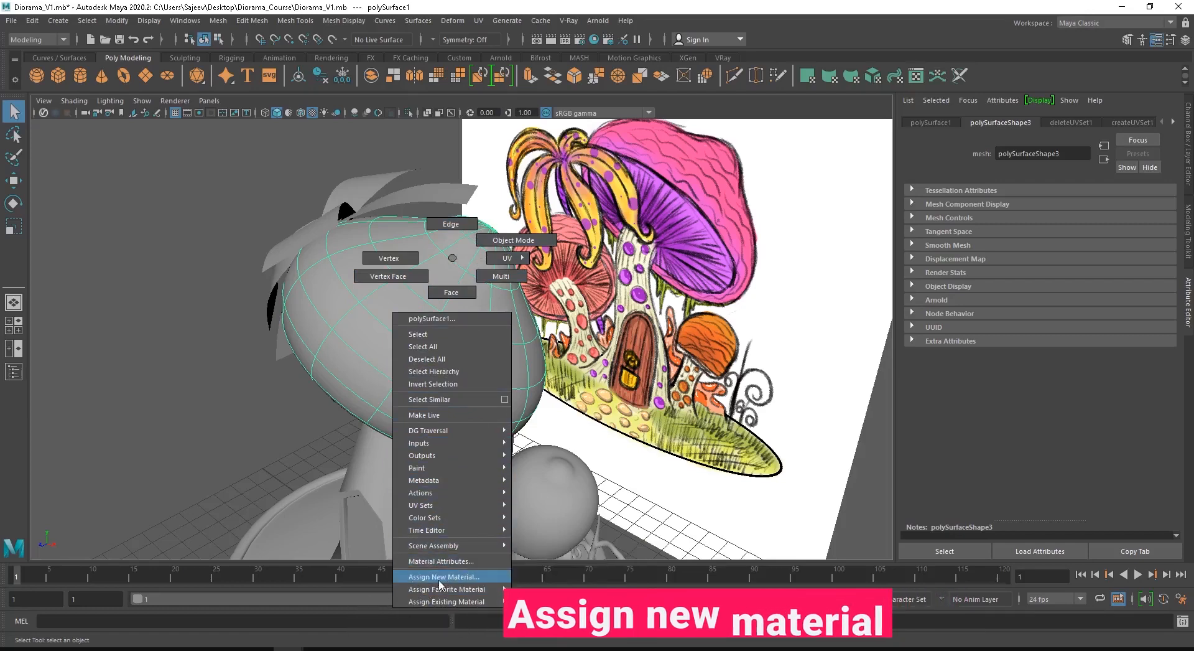
click(415, 577)
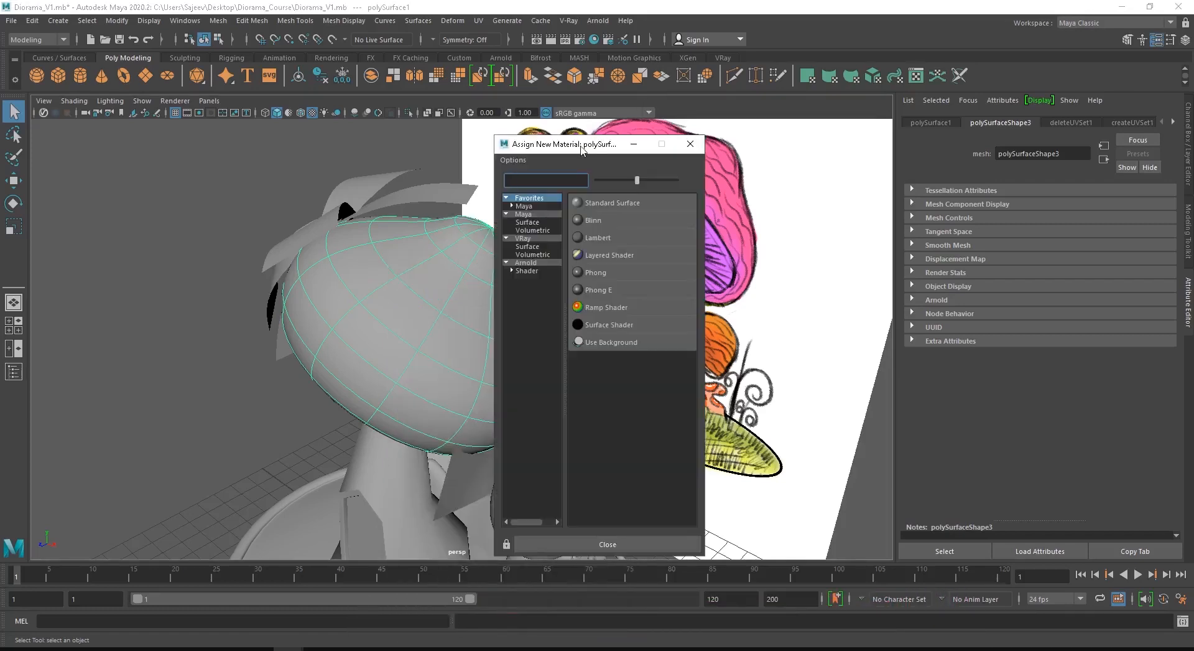
drag(584, 149, 318, 107)
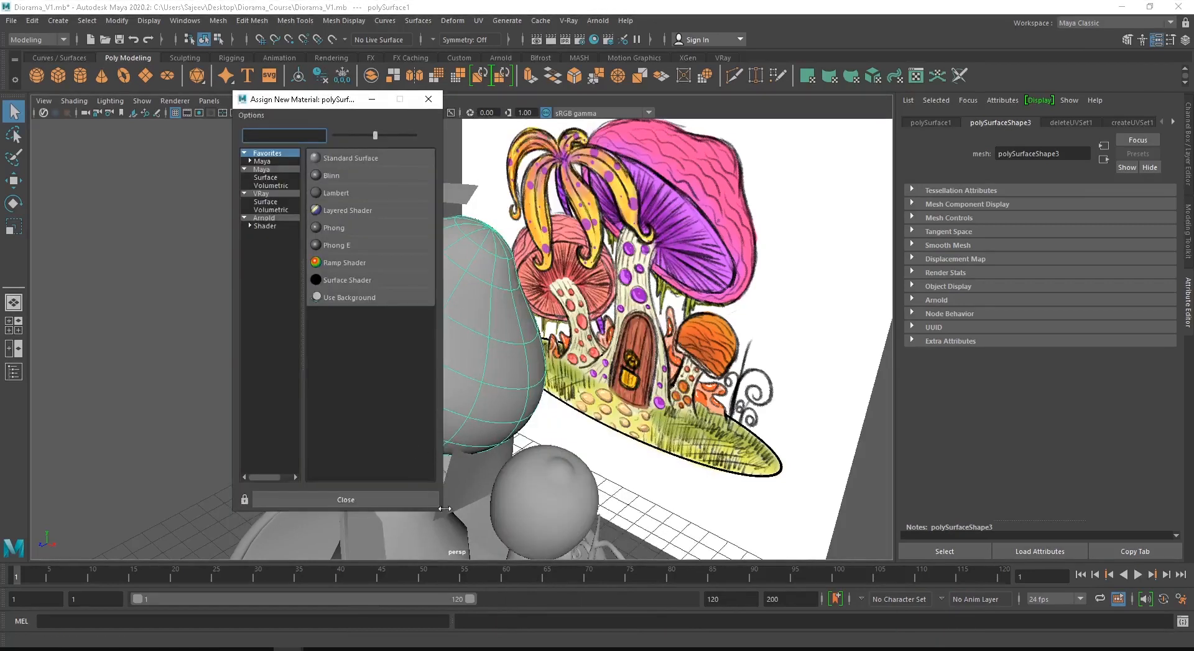
drag(442, 514, 475, 542)
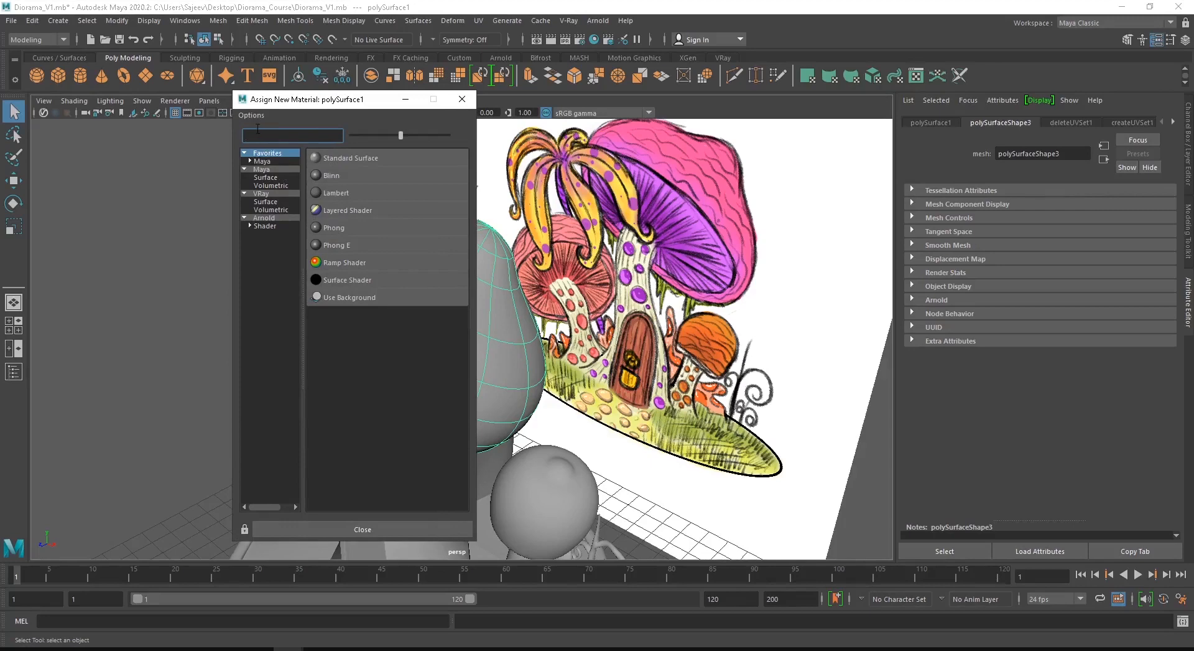
click(265, 218)
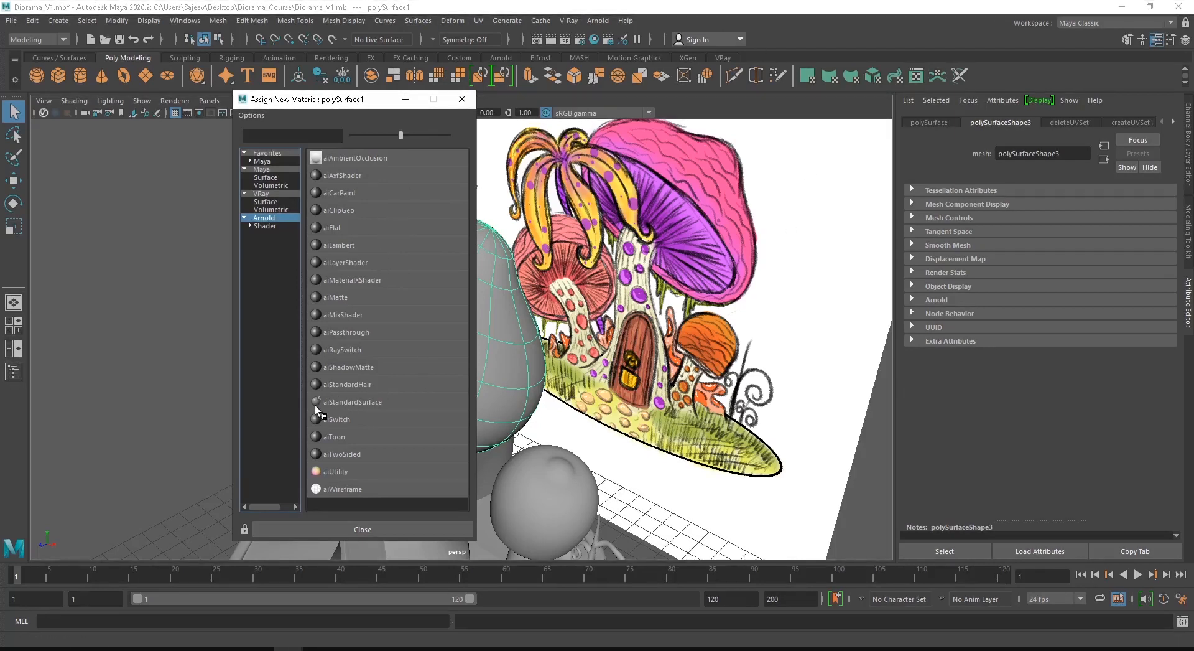
click(370, 402)
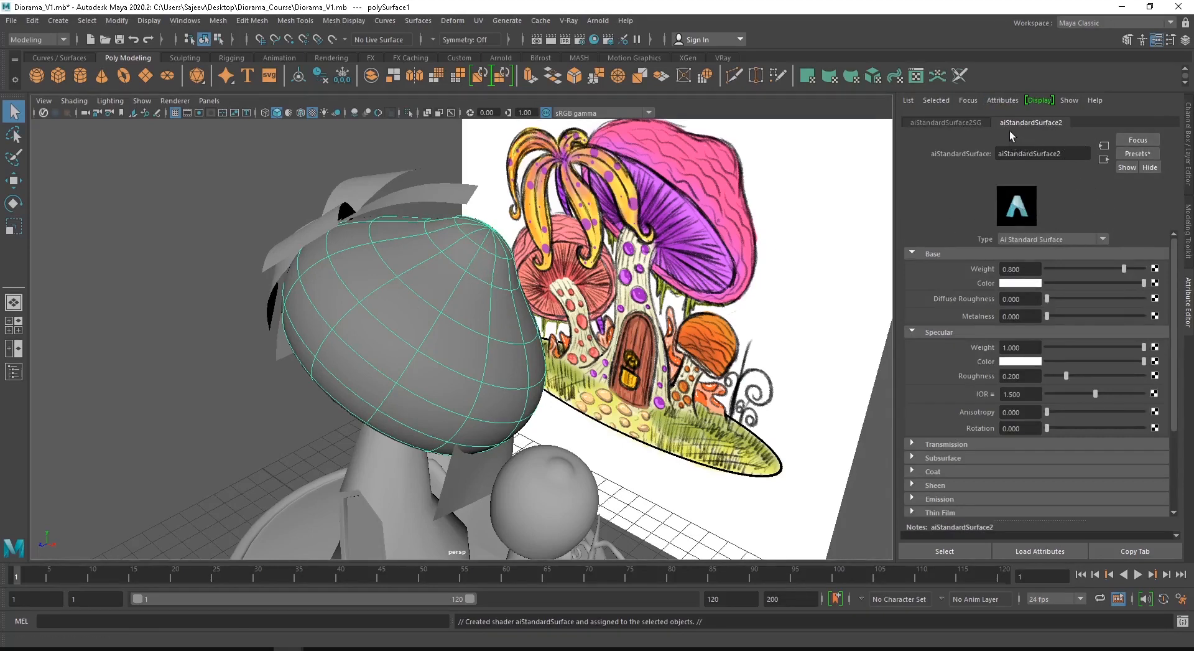
Rename the cap's new material as Mashroom_house_top
click(1074, 155)
drag(1073, 155, 934, 155)
text(Mashroom house top)
key(Return)
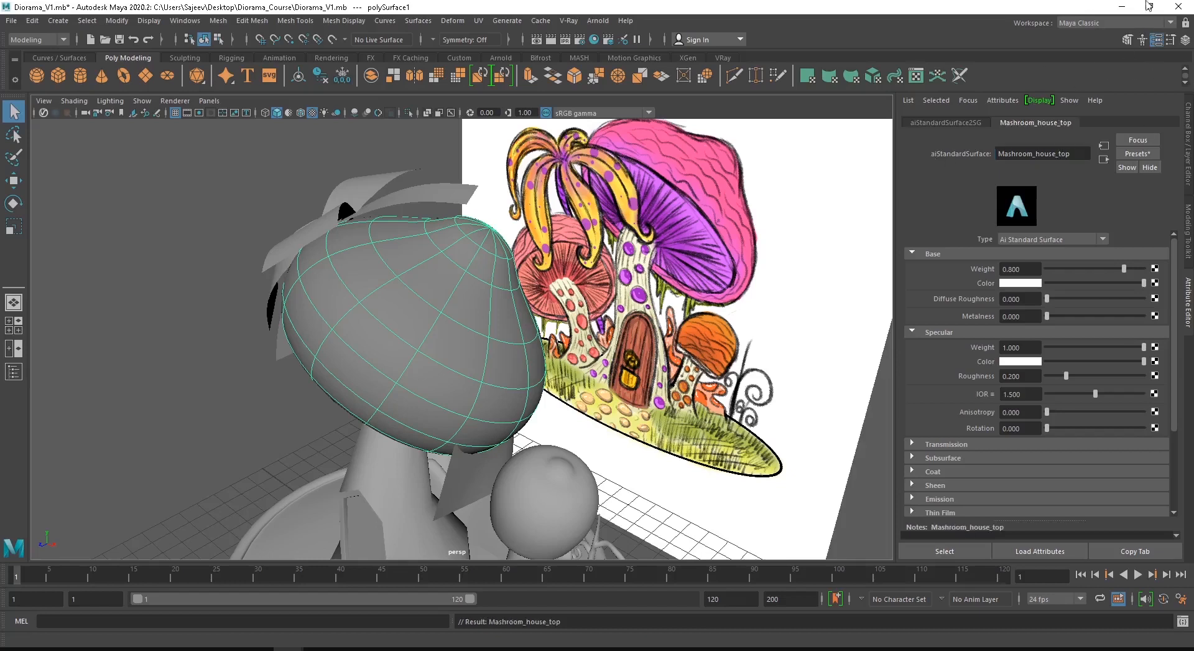
click(1084, 239)
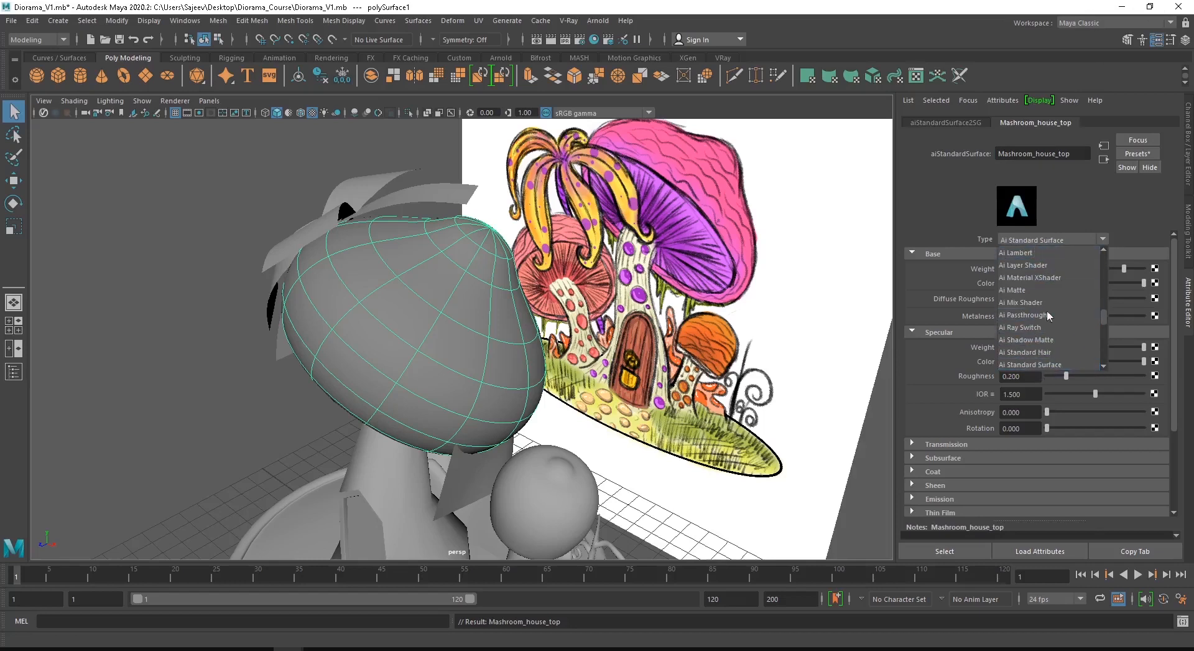
click(939, 200)
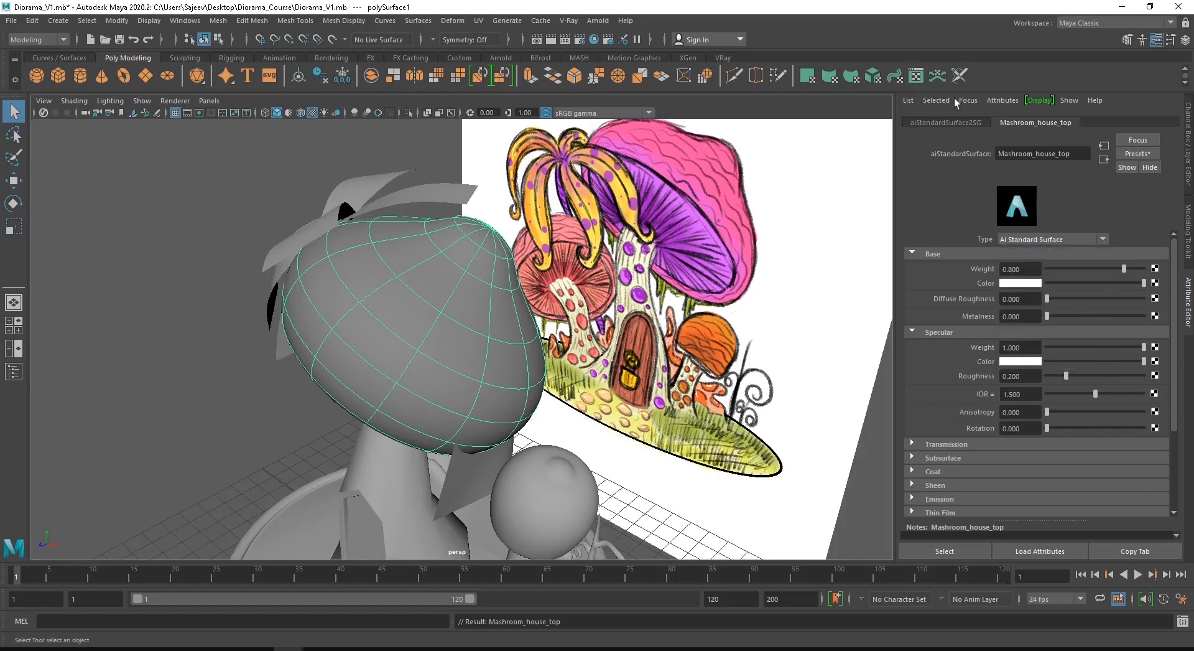
drag(1173, 262, 1175, 281)
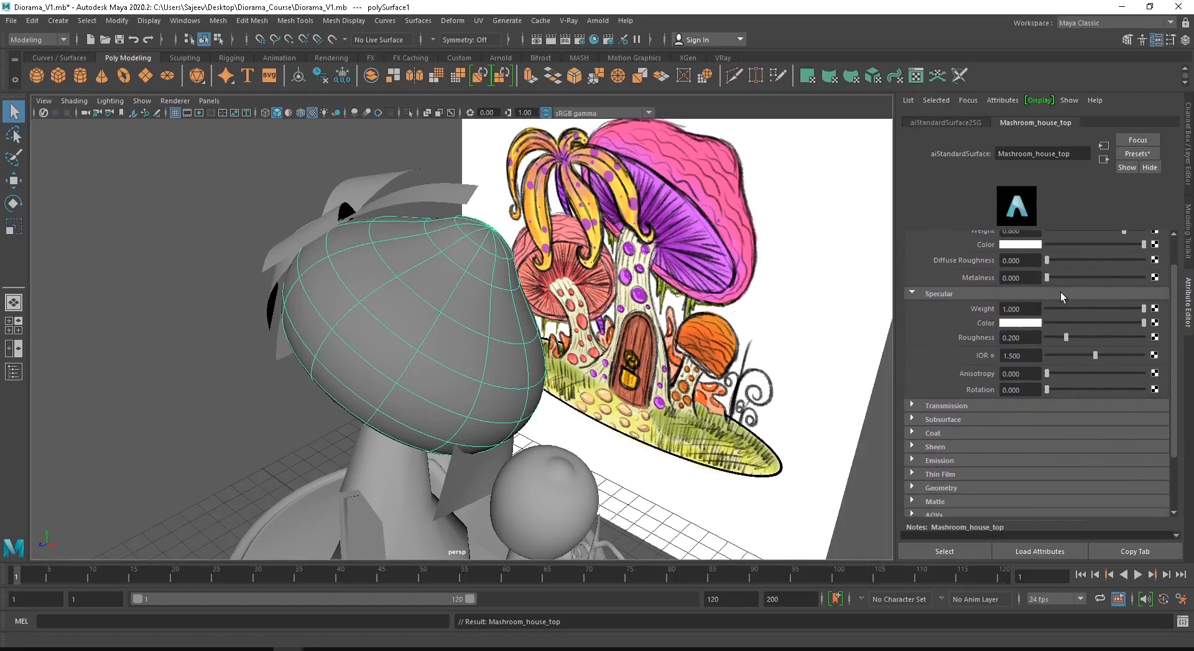
scroll(1102, 320, up, 2)
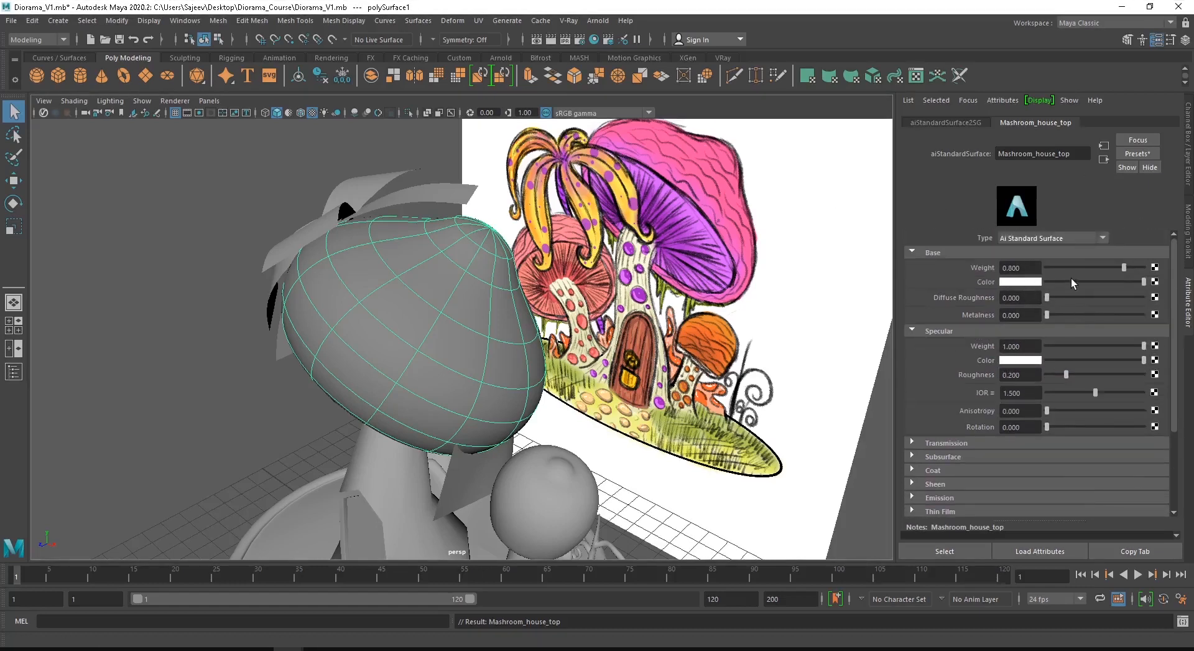
Set the cap material's base weight to 0.877 and collapse its Specular settings
mouse_move(1073, 282)
mouse_down()
mouse_move(1136, 286)
mouse_move(1052, 268)
mouse_move(1133, 271)
mouse_up()
mouse_move(1059, 313)
mouse_down()
mouse_move(1113, 311)
mouse_move(1019, 309)
mouse_up()
click(913, 331)
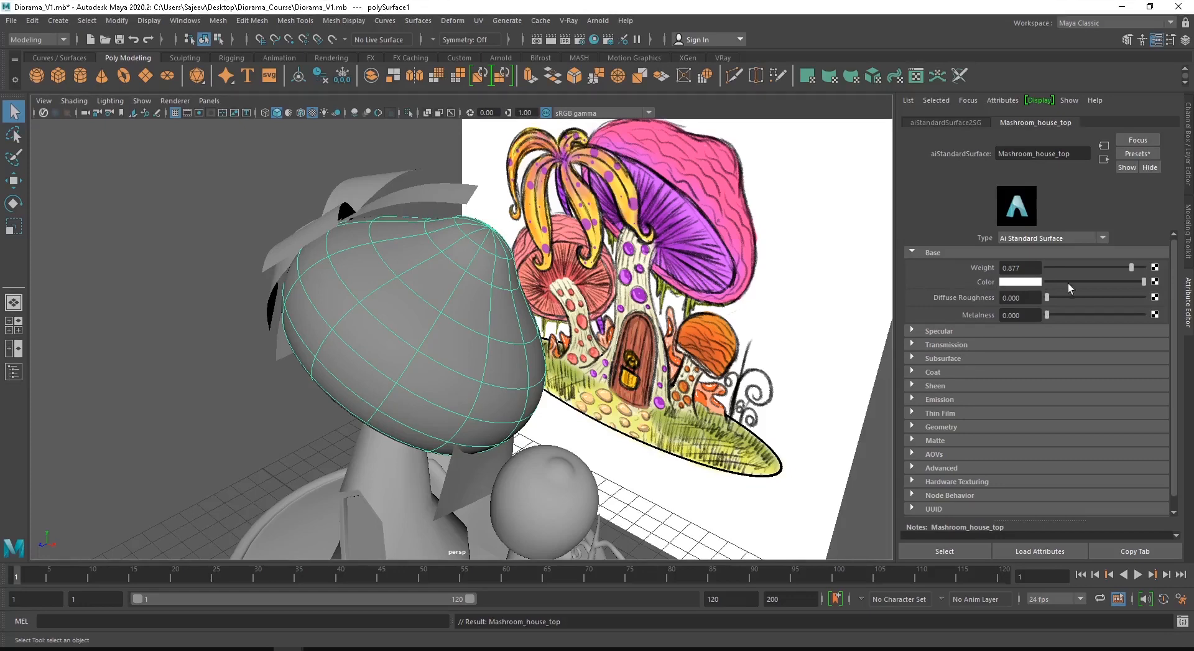
Connect a 2D File texture to the base color of the Mashroom_house_top material
click(1155, 283)
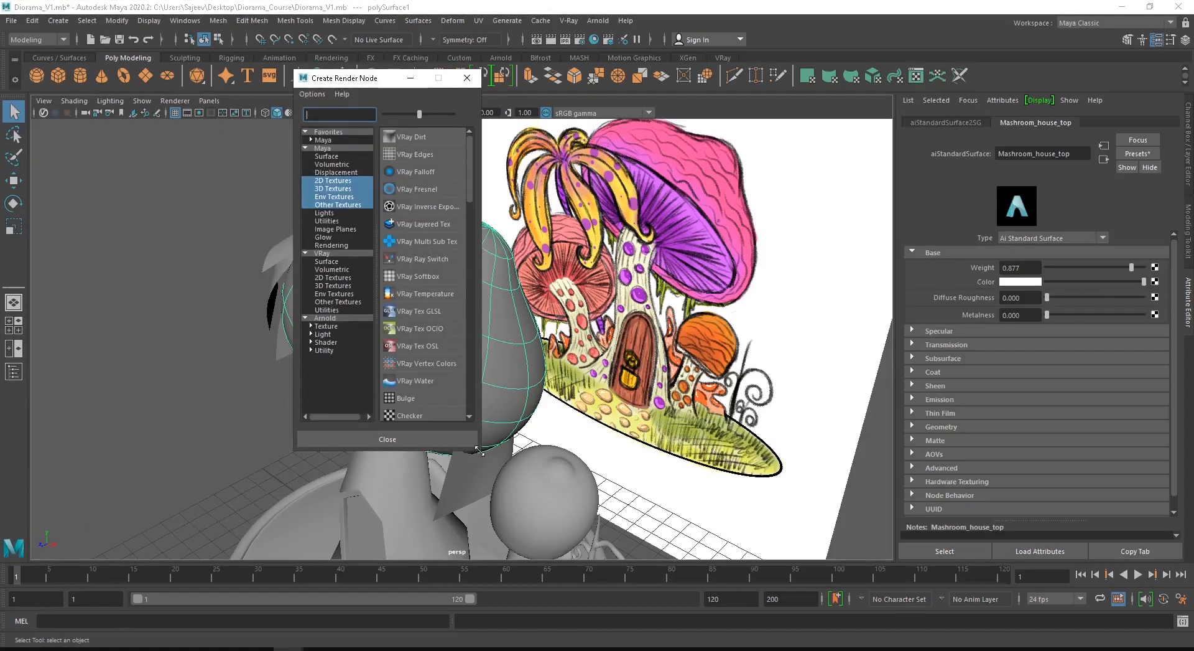
drag(479, 449, 528, 534)
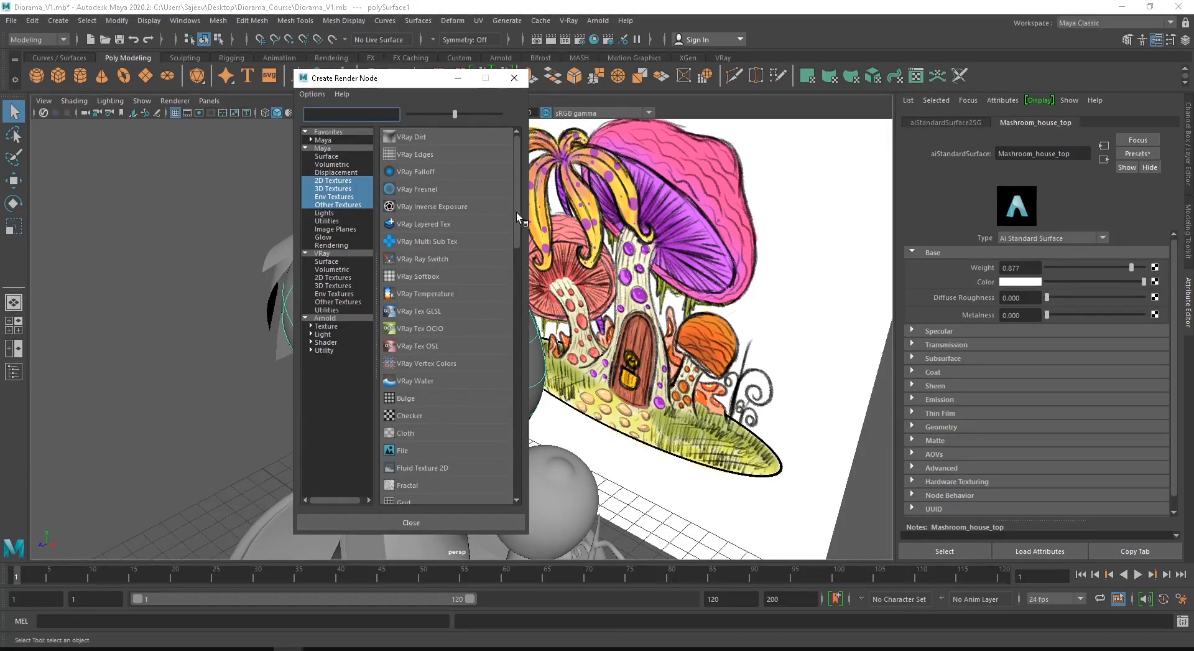
mouse_move(517, 212)
mouse_down()
mouse_move(517, 245)
mouse_move(514, 206)
mouse_up()
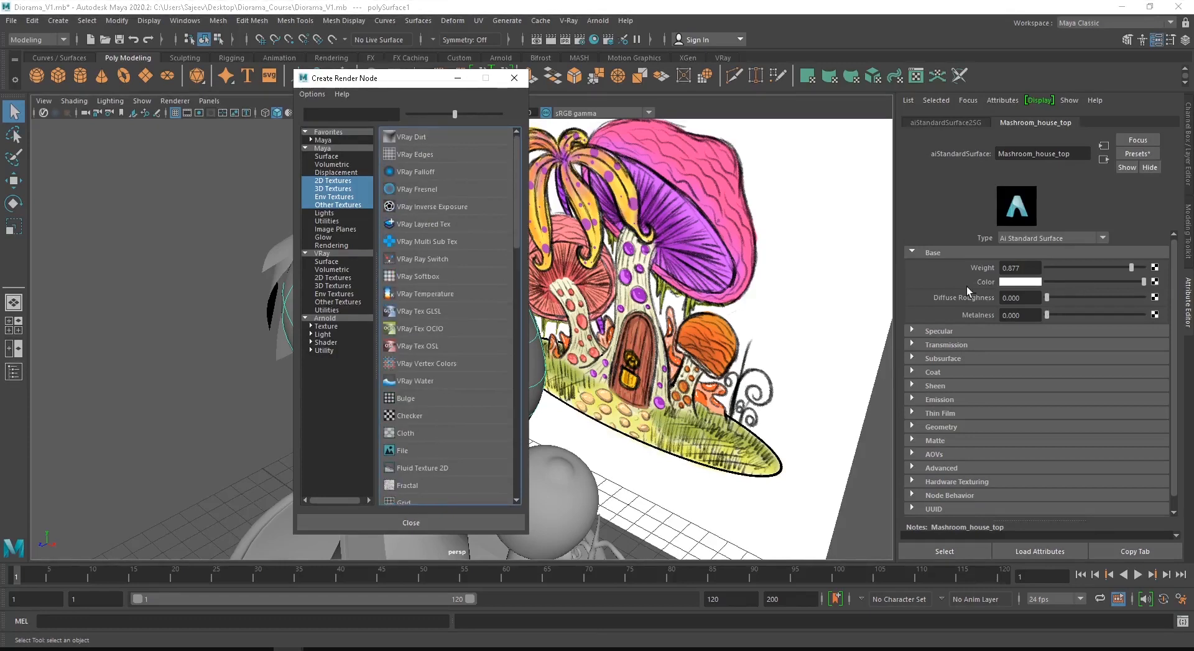
click(331, 181)
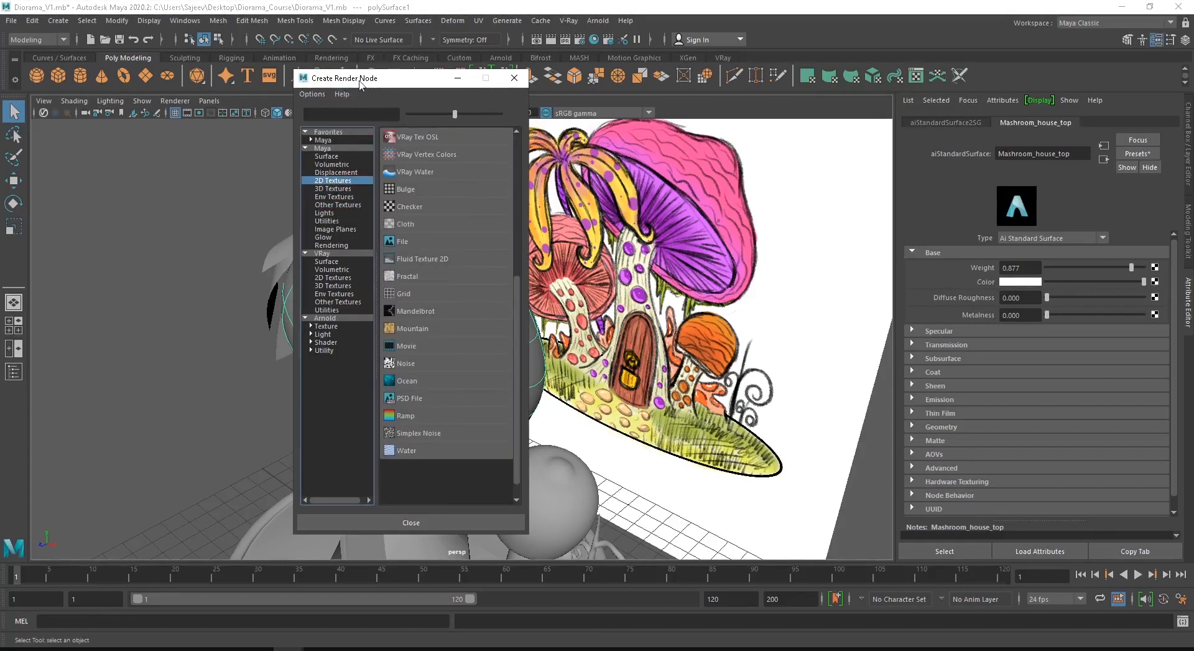
mouse_move(360, 81)
mouse_down()
mouse_move(332, 93)
mouse_move(360, 86)
mouse_up()
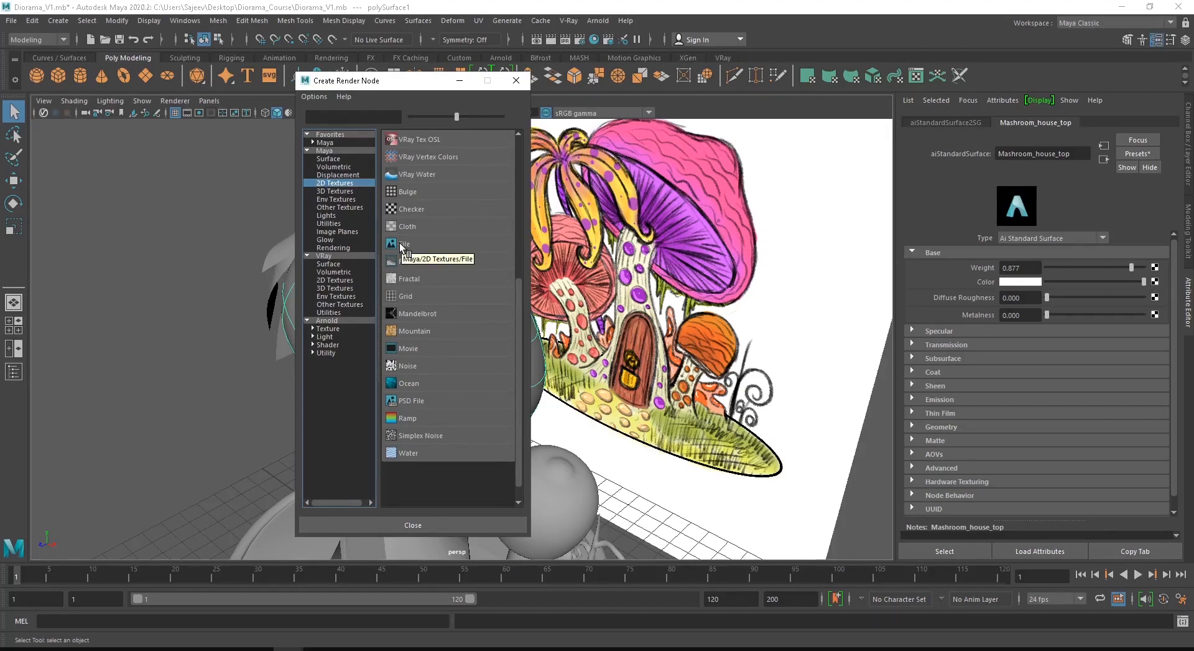
middle_drag(399, 243, 405, 248)
click(403, 245)
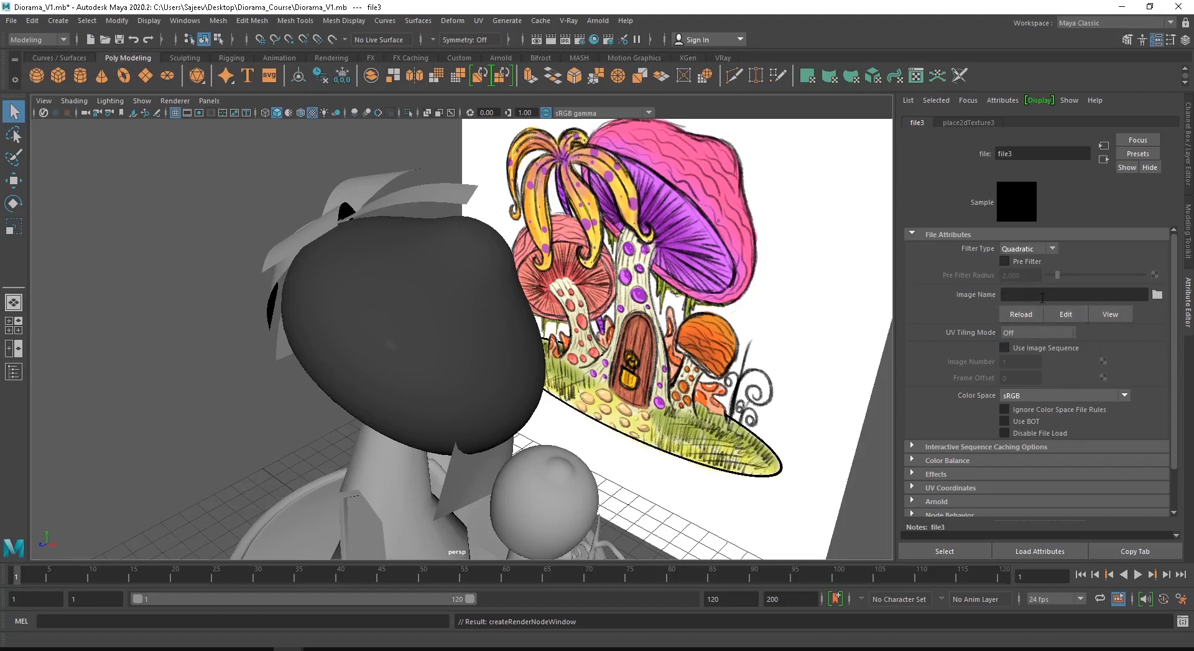
Load Mashroom House.psd from the Diorama_Course Textures/Completed folder into the cap's File texture
click(1157, 294)
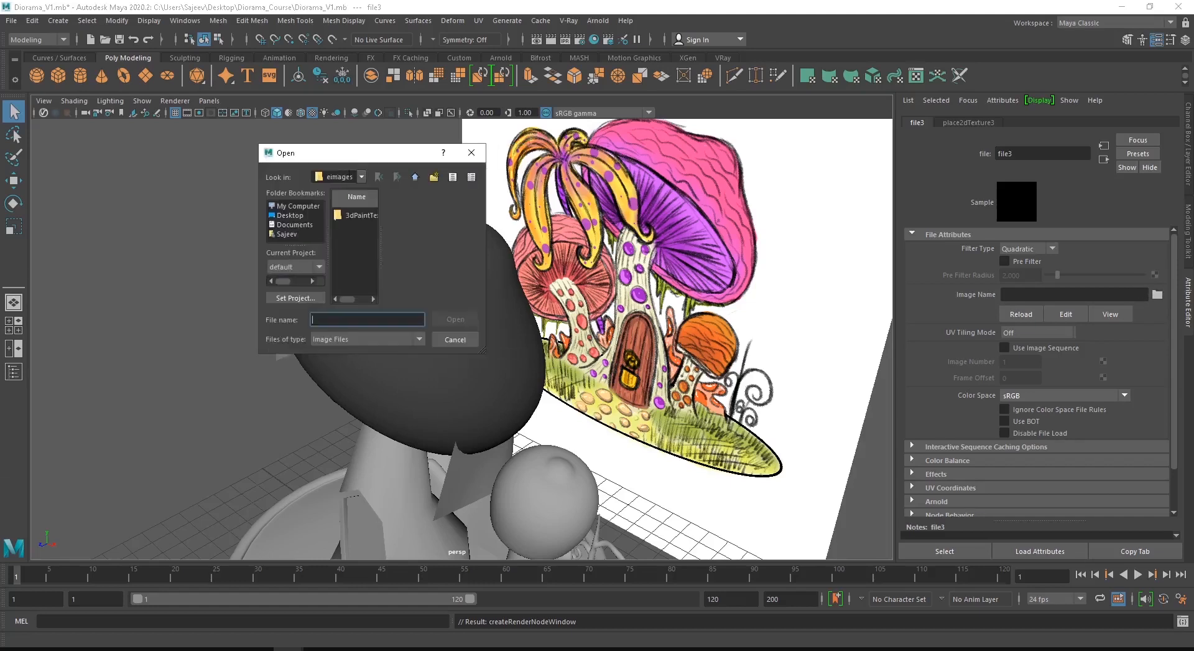
drag(480, 355, 699, 478)
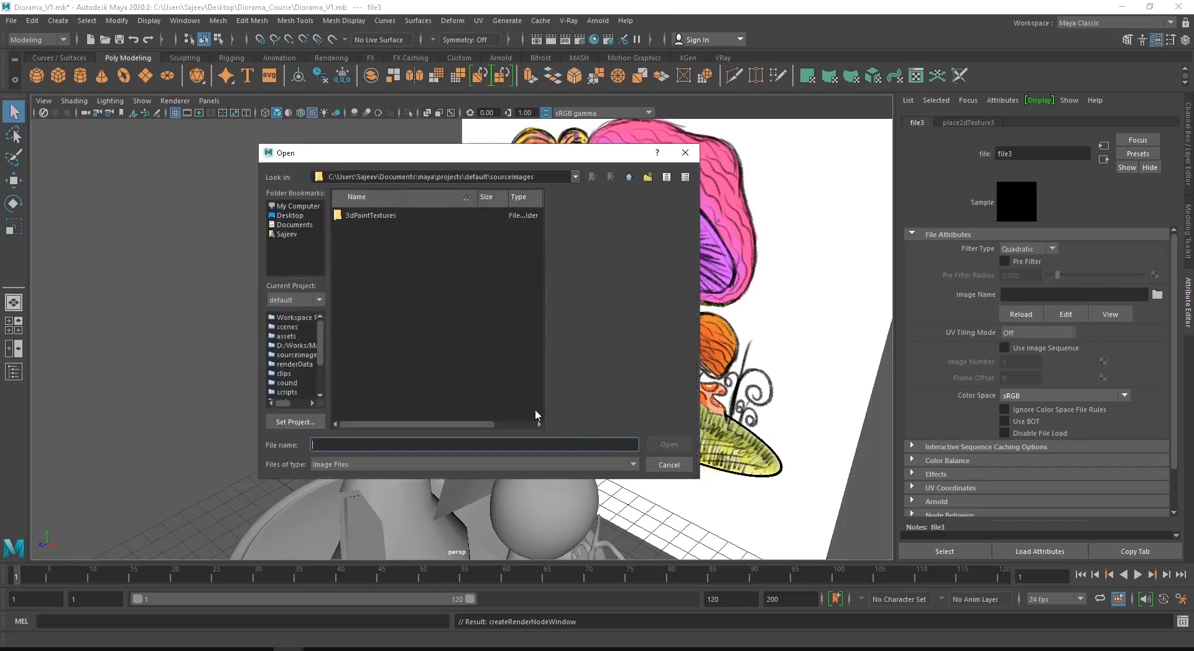
click(304, 215)
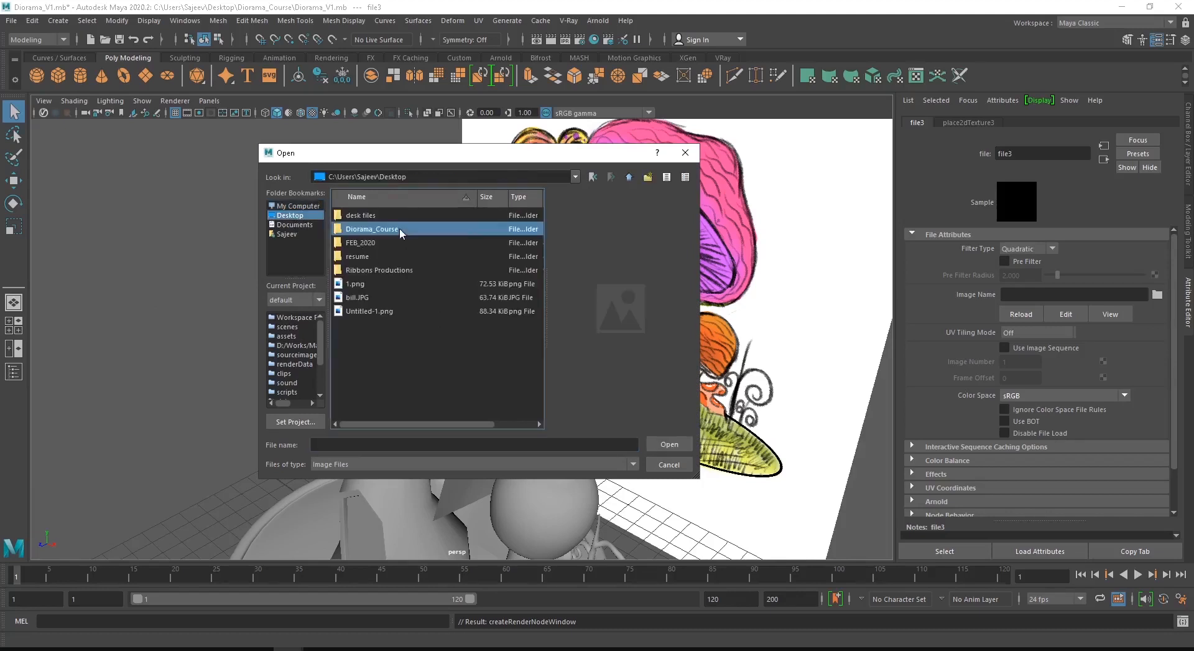
double_click(381, 229)
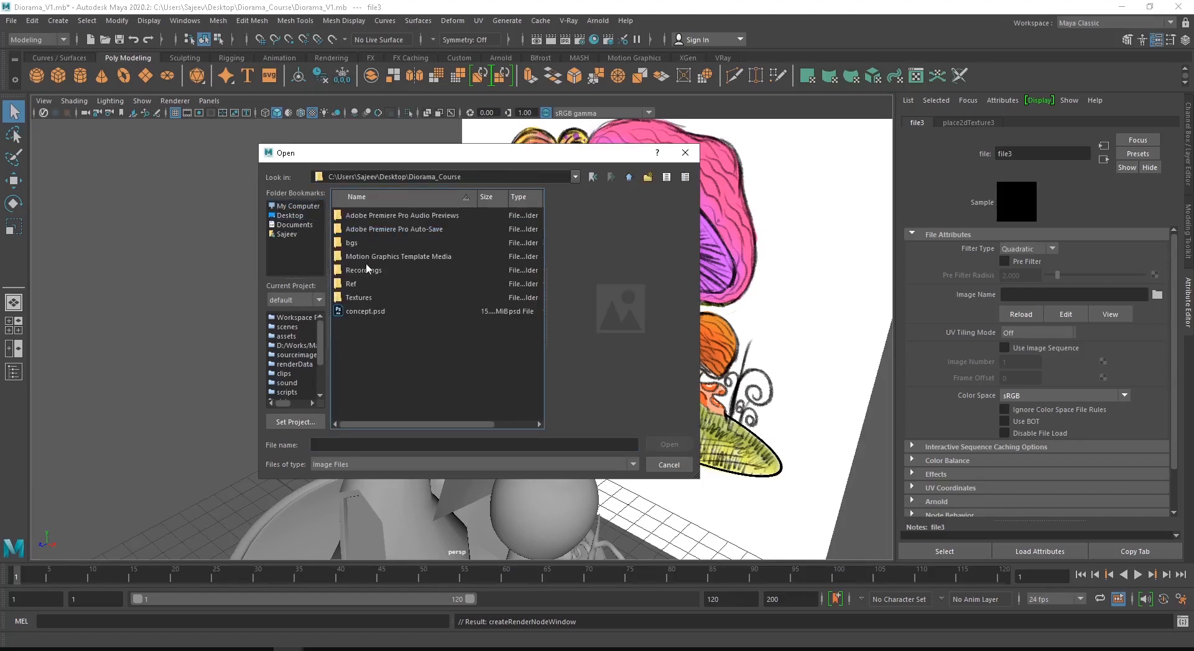
double_click(360, 296)
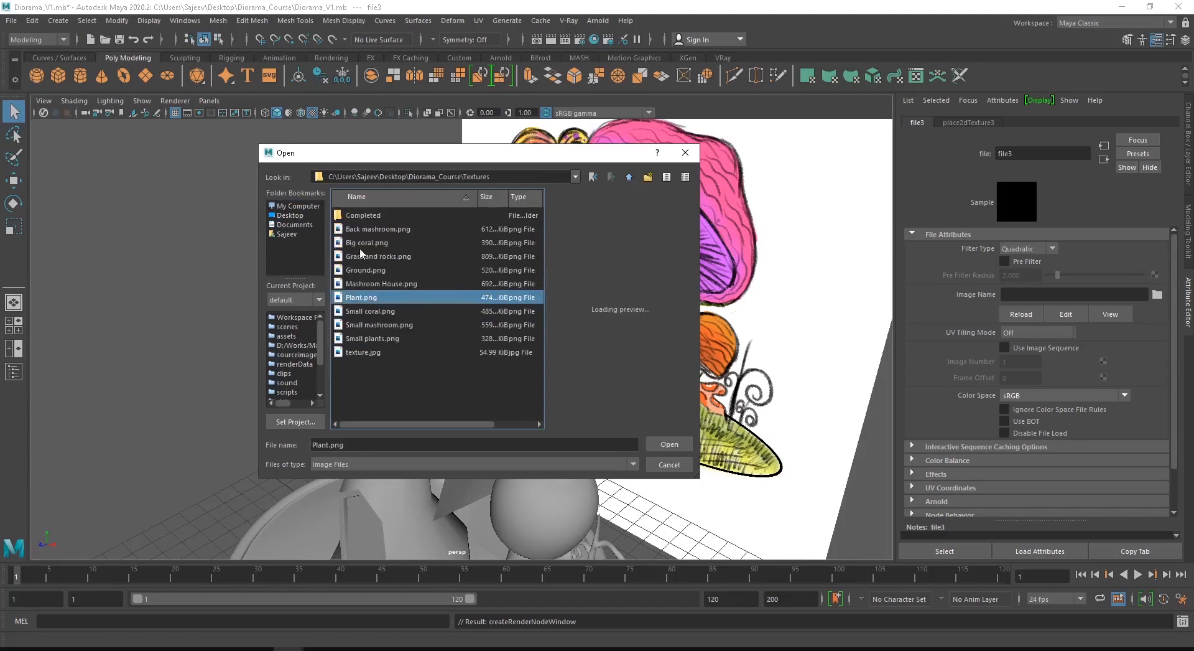
double_click(373, 215)
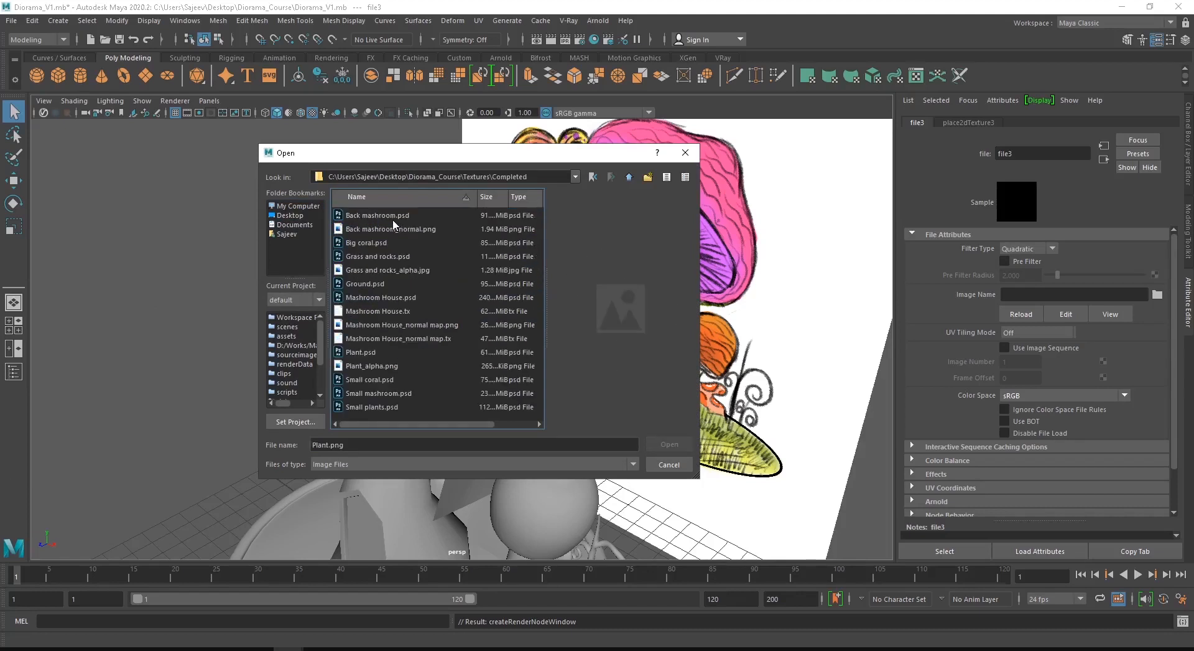
click(386, 298)
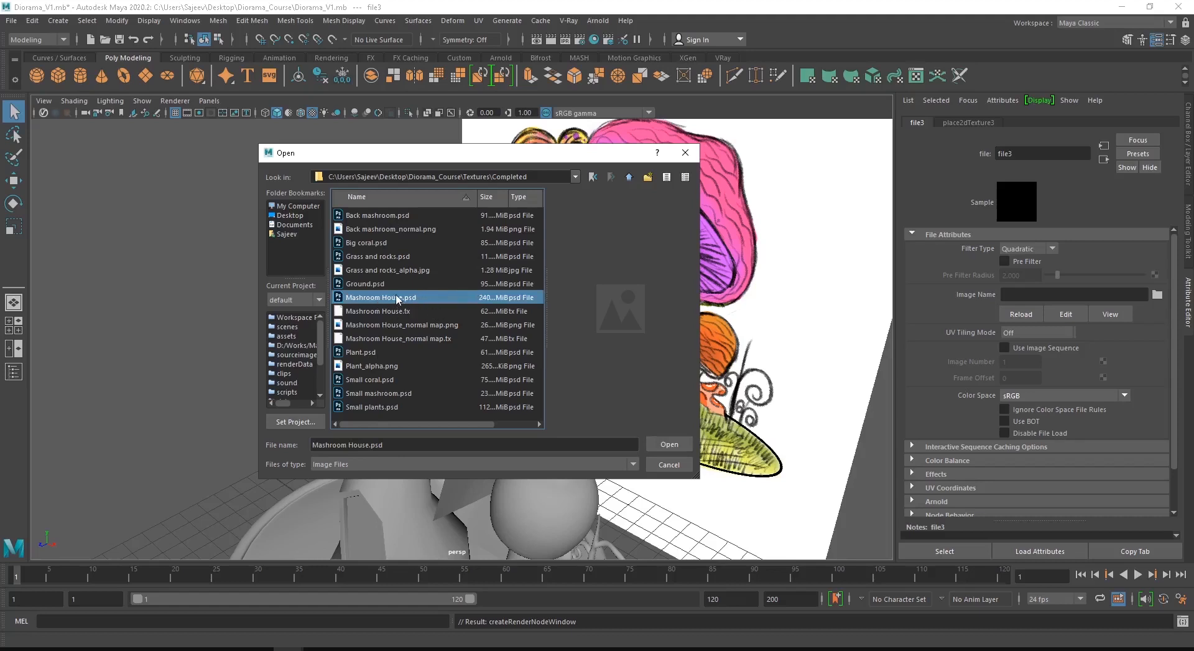
click(669, 445)
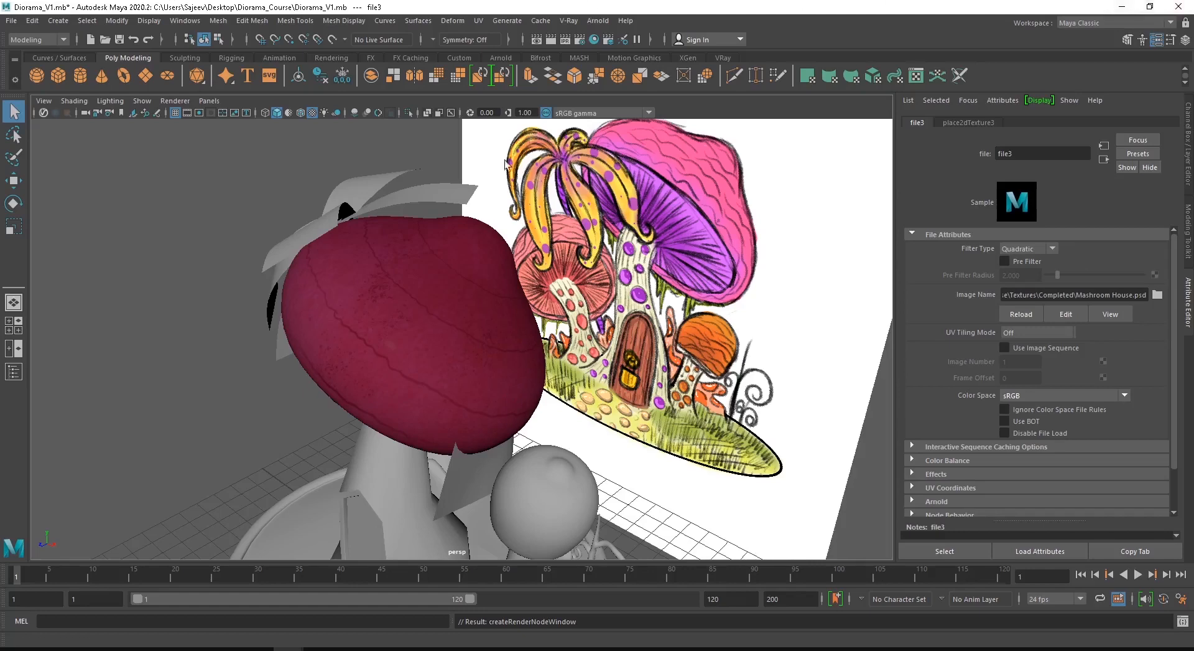
Open the material attributes of the main mushroom's cap and set the base weight to 0.903
alt+drag(386, 398, 459, 357)
alt+drag(490, 313, 470, 339)
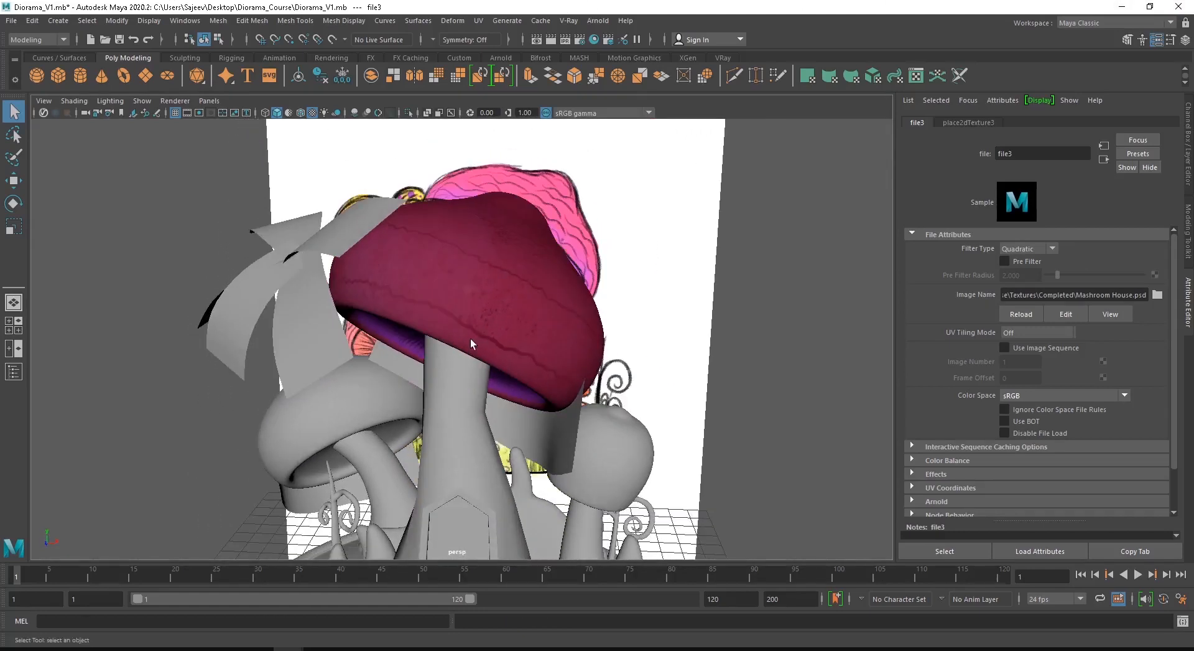
alt+drag(523, 270, 432, 286)
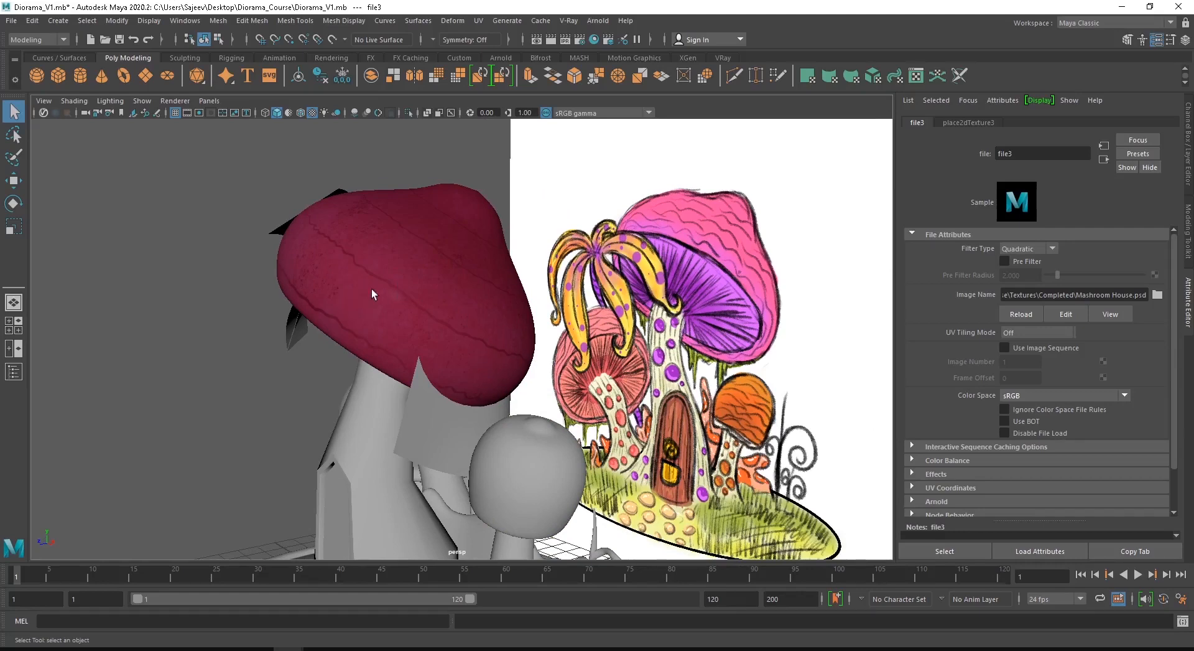
alt+drag(375, 288, 416, 304)
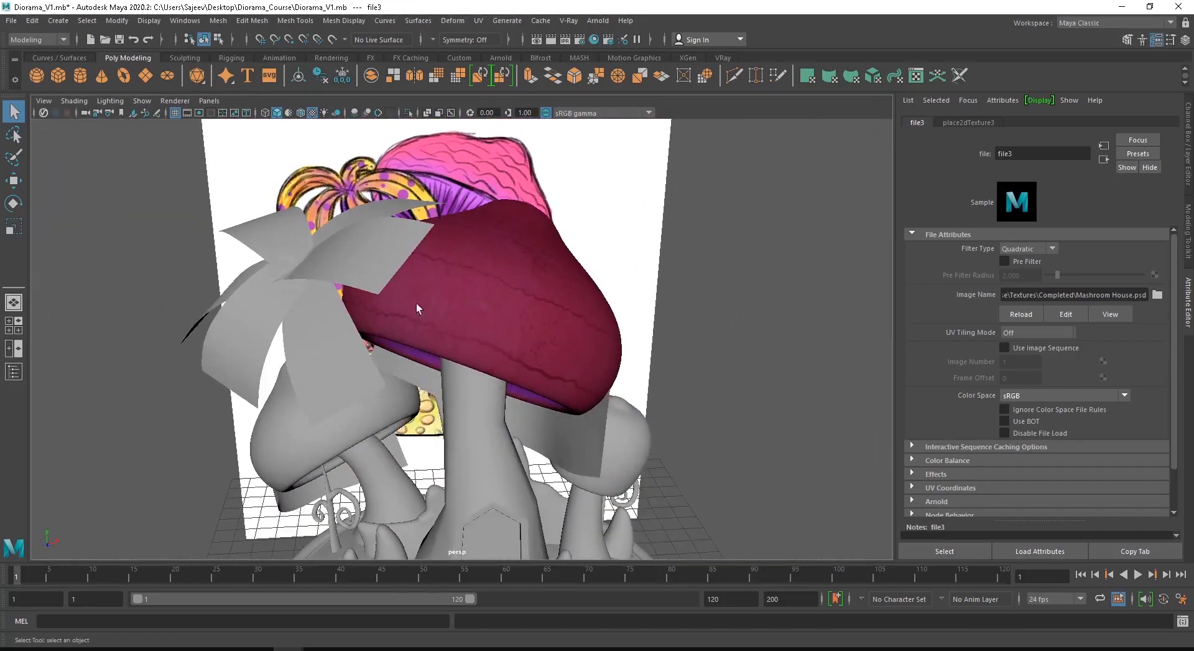
click(529, 239)
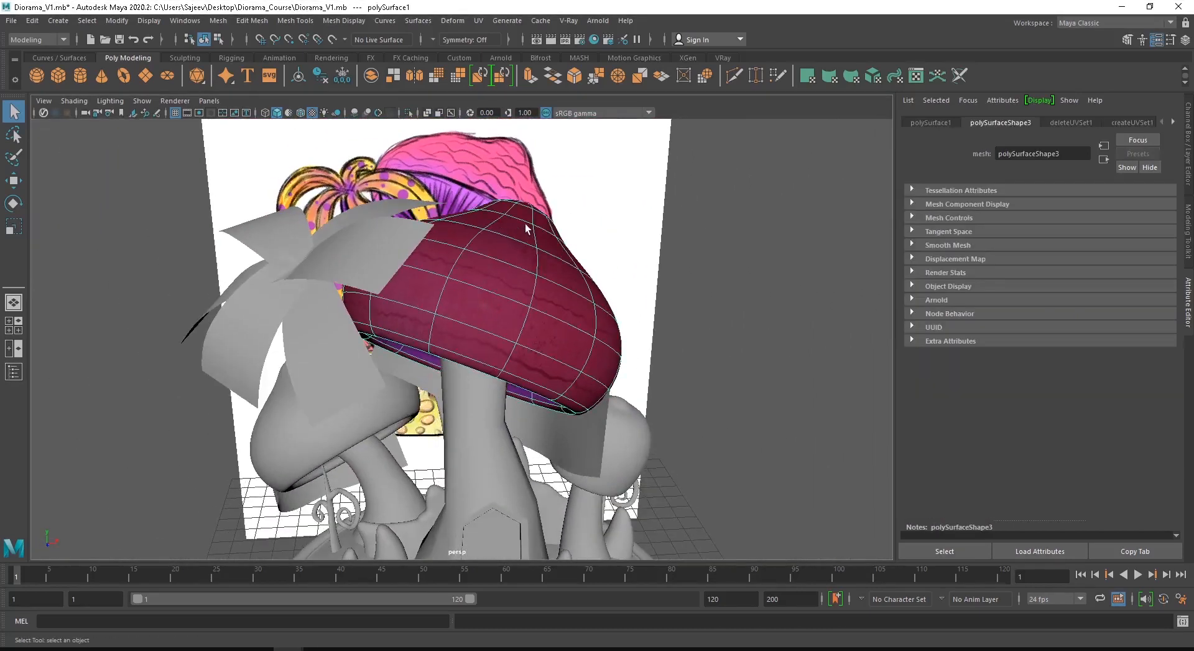
right_drag(518, 223, 503, 529)
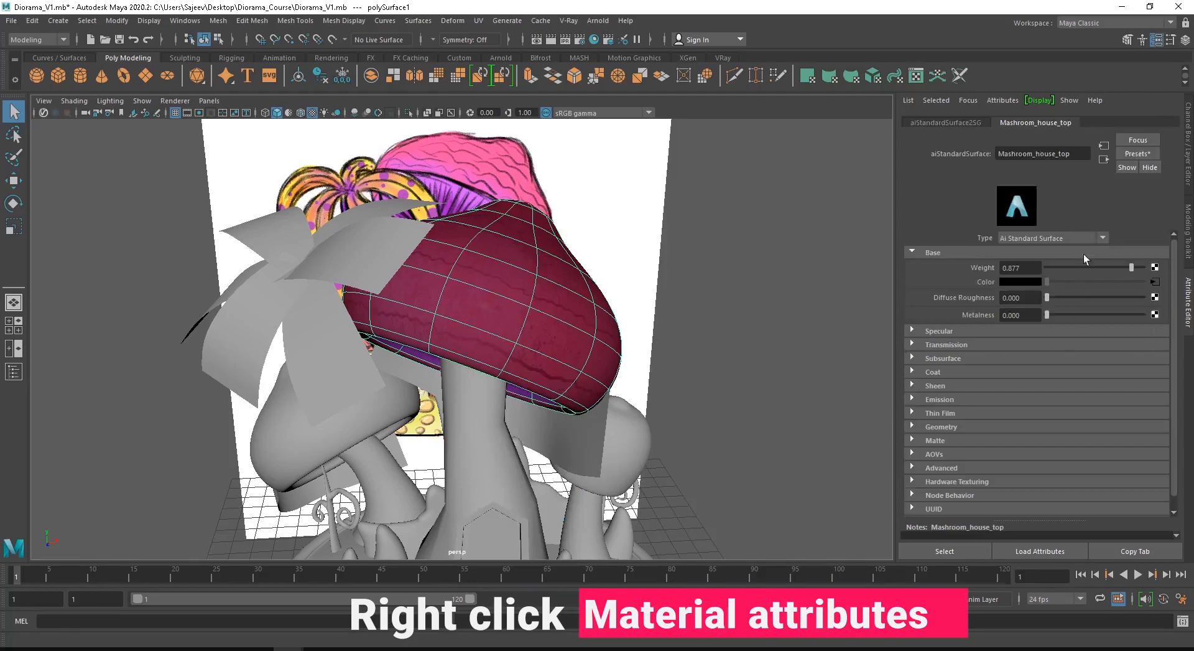
alt+drag(621, 346, 565, 339)
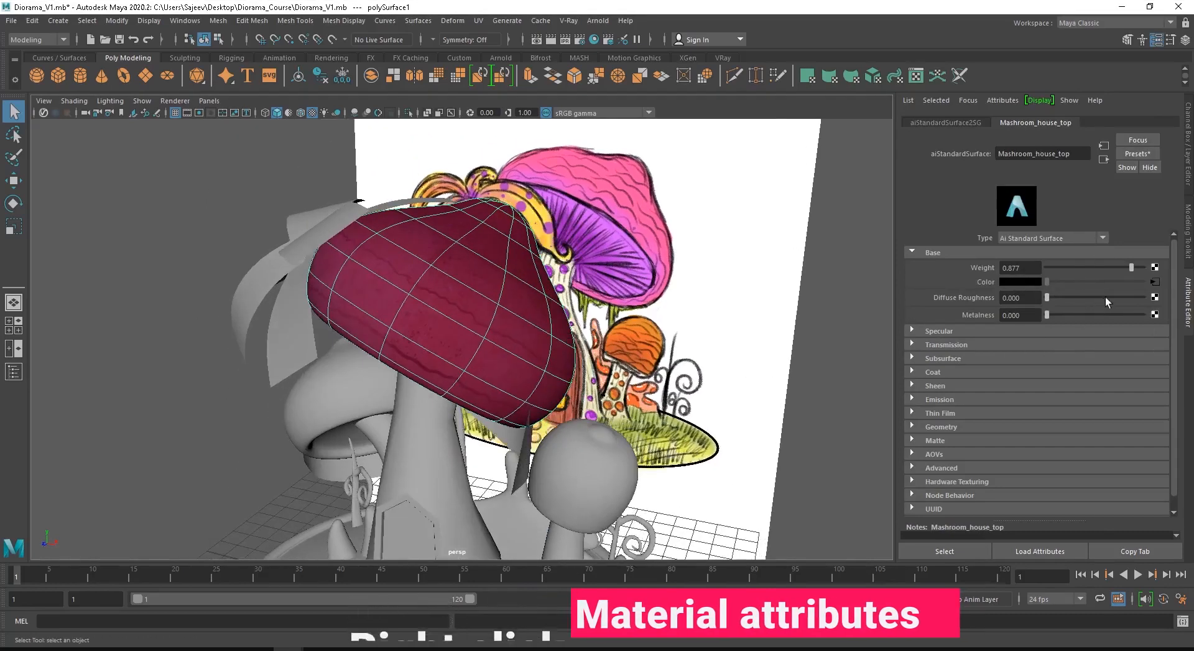
drag(1089, 266, 1136, 271)
drag(1076, 298, 1023, 315)
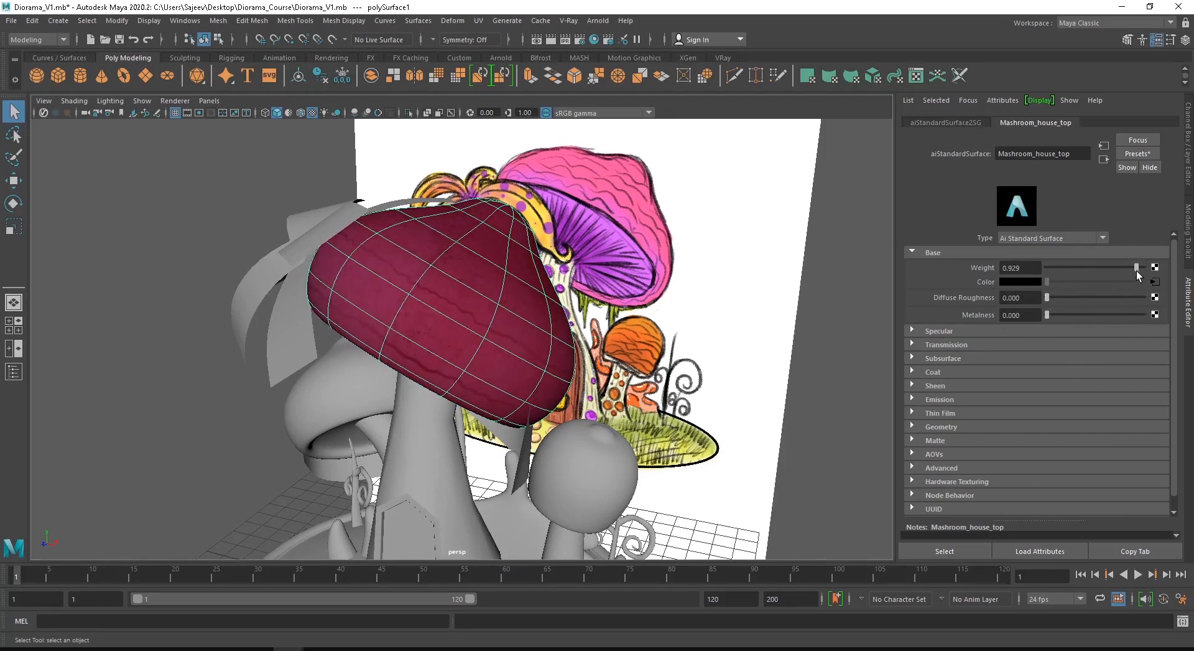
Set the cap material's specular weight to 1.000 and its specular roughness to 0.052
click(949, 330)
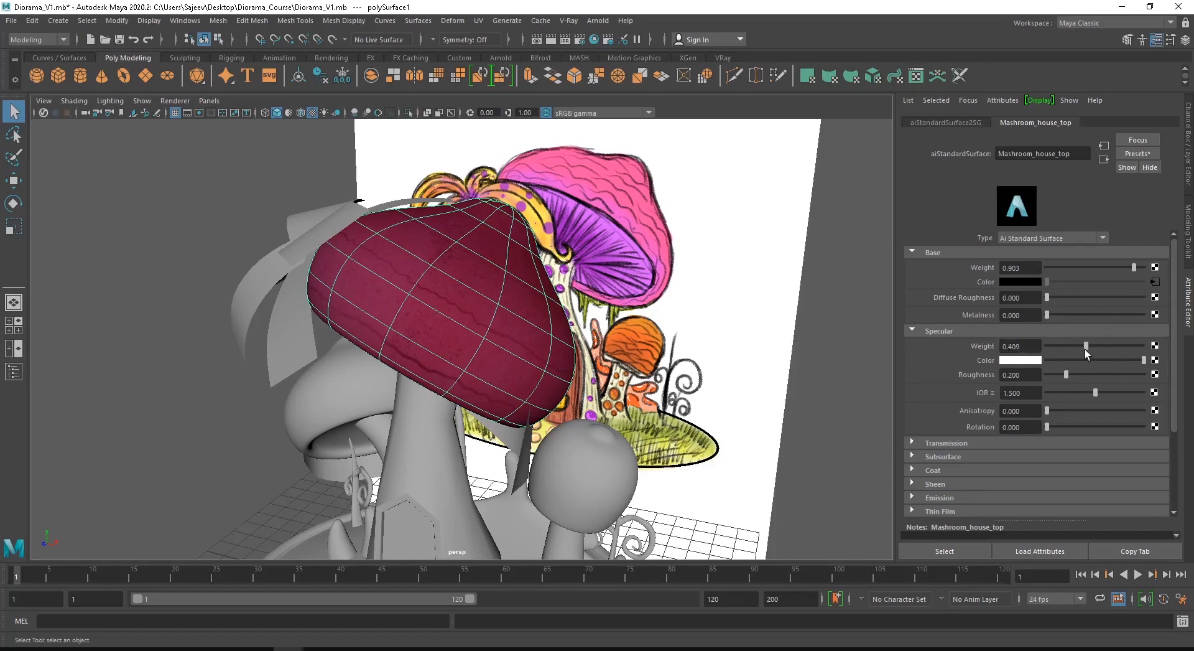
drag(1096, 349, 1146, 346)
drag(1082, 361, 1151, 359)
mouse_move(1067, 373)
mouse_down()
mouse_move(1120, 374)
mouse_move(1052, 375)
mouse_up()
Set the cap material's specular roughness to 0.539 and deselect the cap
alt+right_drag(399, 372, 631, 371)
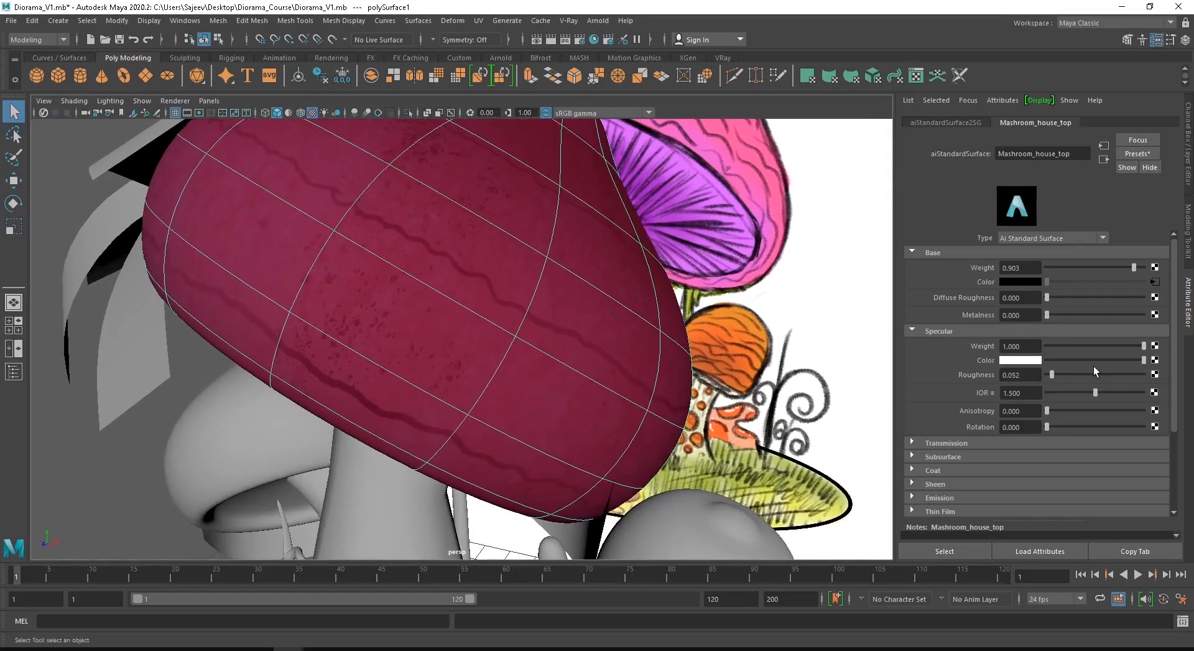
click(1062, 374)
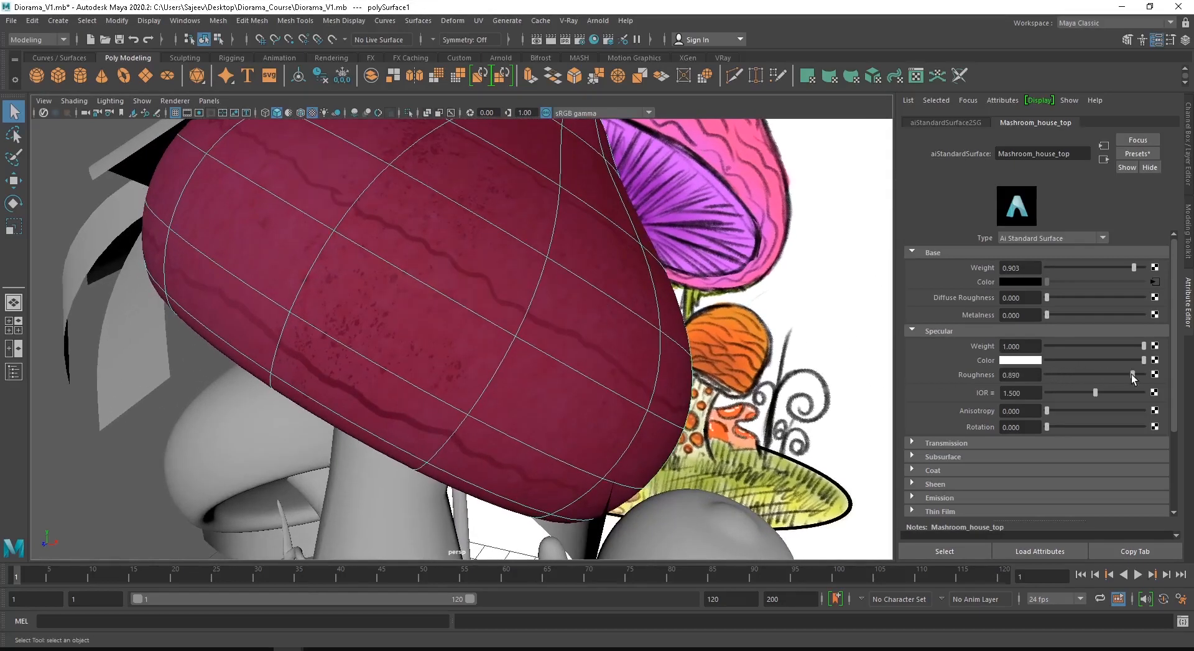
click(1076, 375)
mouse_move(1077, 376)
mouse_down()
mouse_move(1124, 377)
mouse_move(1065, 375)
mouse_move(1092, 375)
mouse_up()
alt+right_drag(699, 345, 333, 348)
alt+drag(466, 357, 529, 361)
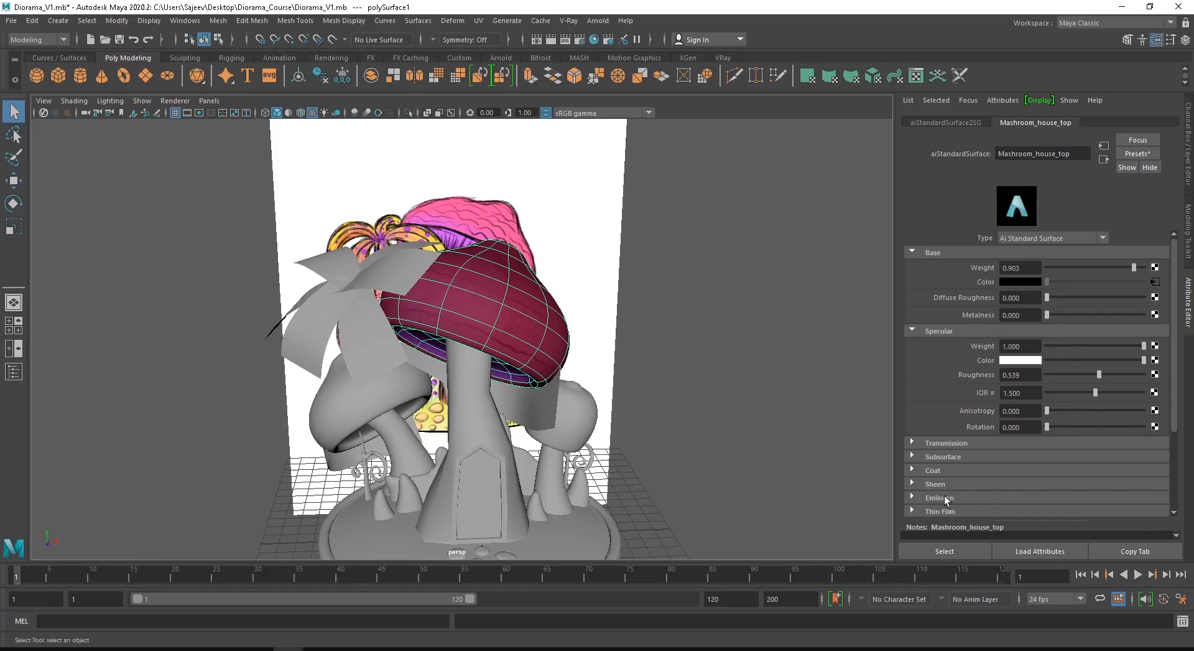
click(660, 421)
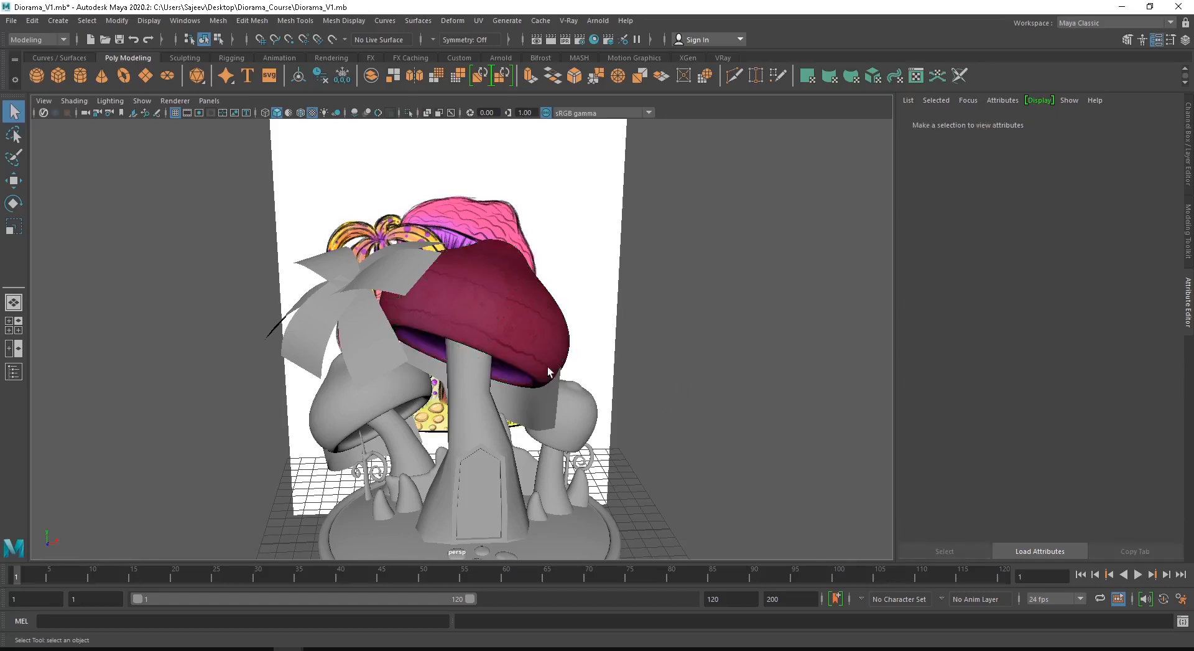
Assign a new Arnold aiStandardSurface material to the main mushroom's stem
alt+drag(547, 367, 485, 300)
click(460, 334)
right_drag(485, 300, 472, 621)
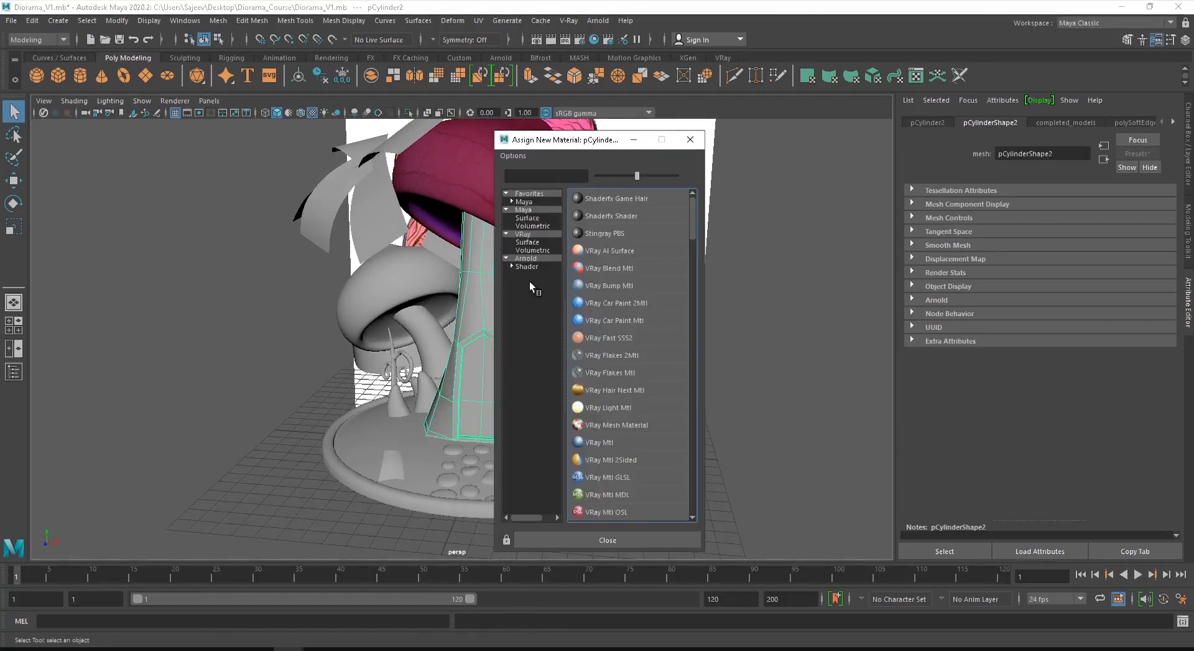
click(526, 259)
click(604, 442)
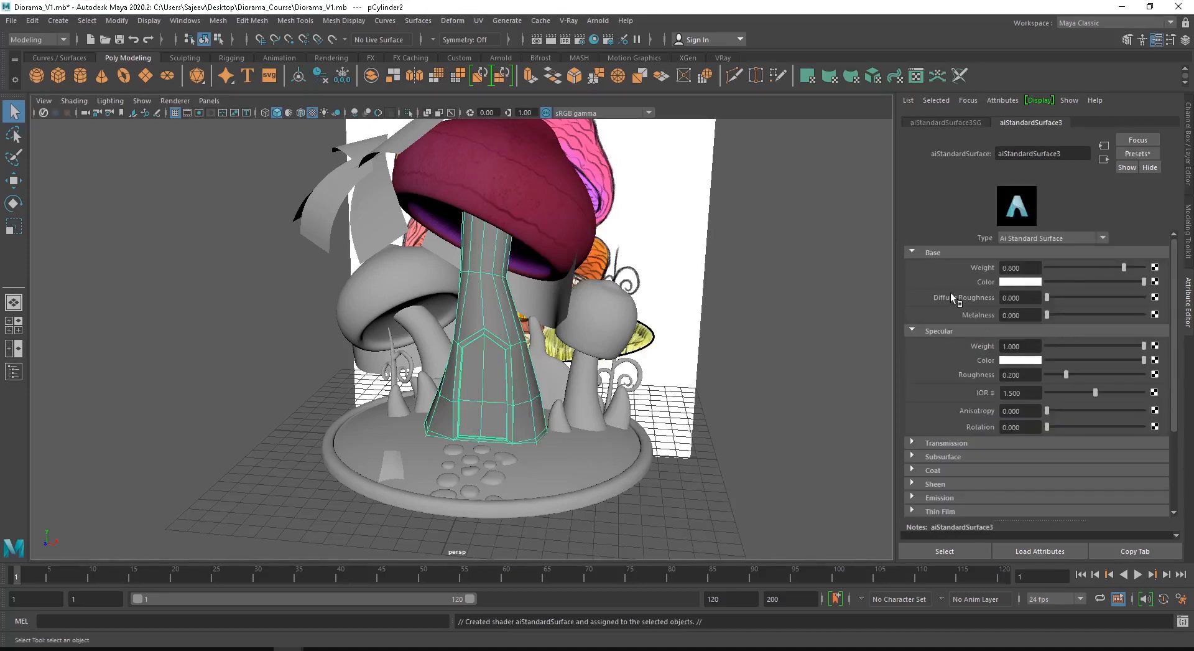
Connect a File texture to the stem material's base color and load Mashroom House.psd into it
click(1155, 282)
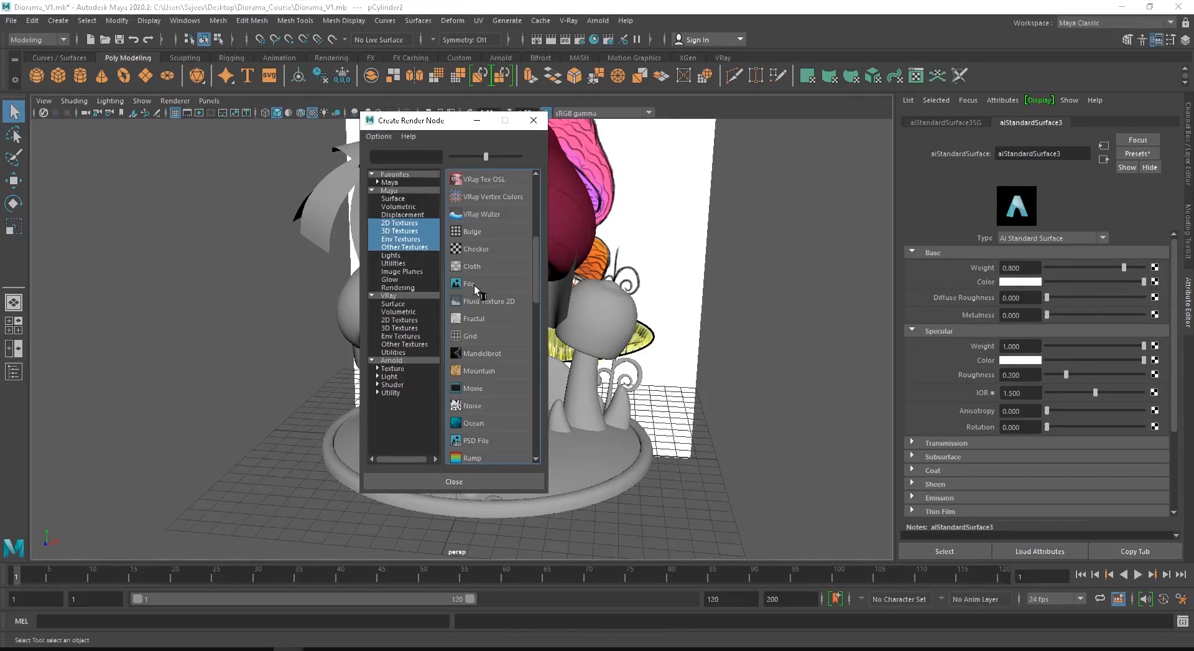
click(474, 287)
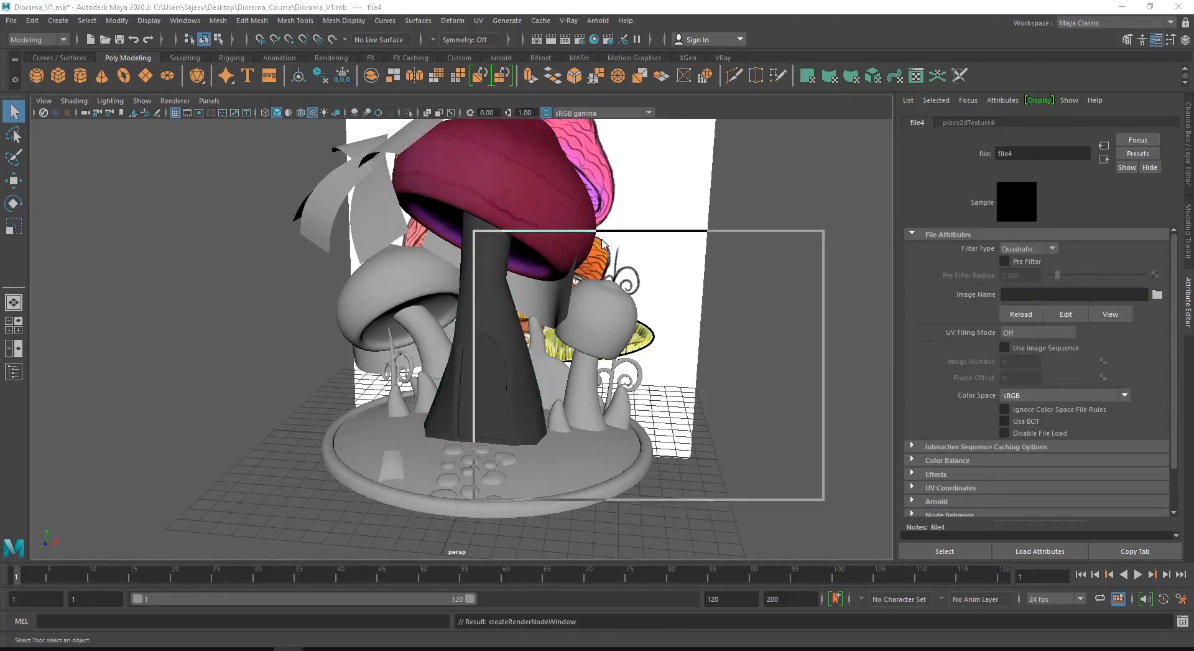
click(608, 384)
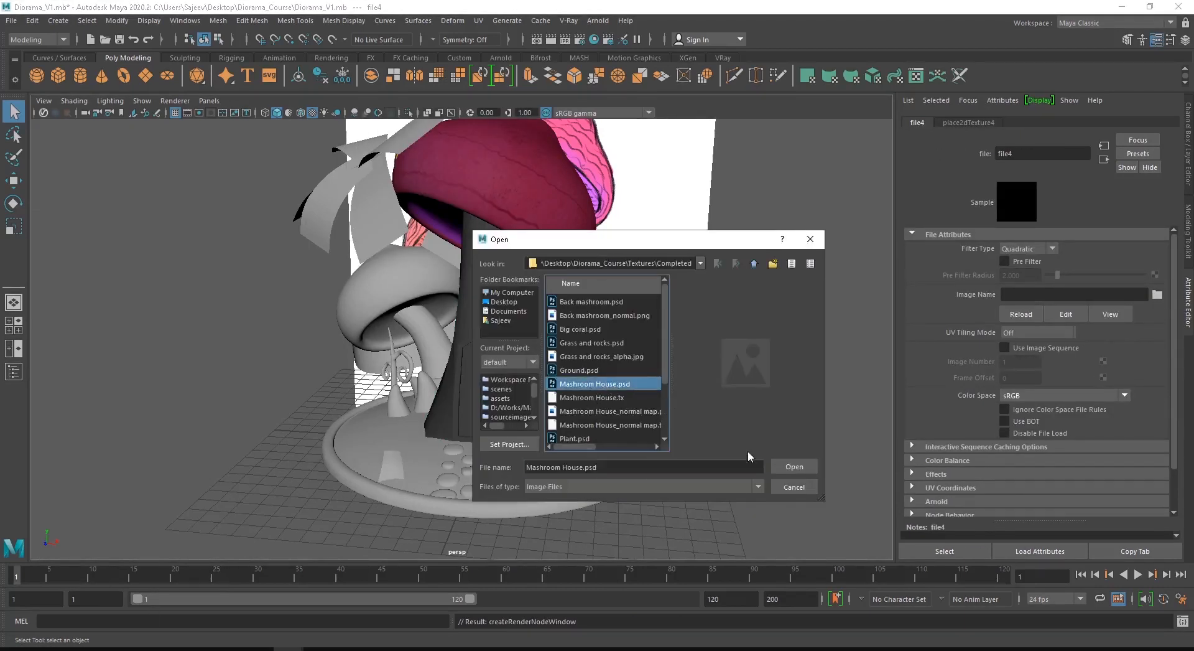
click(791, 468)
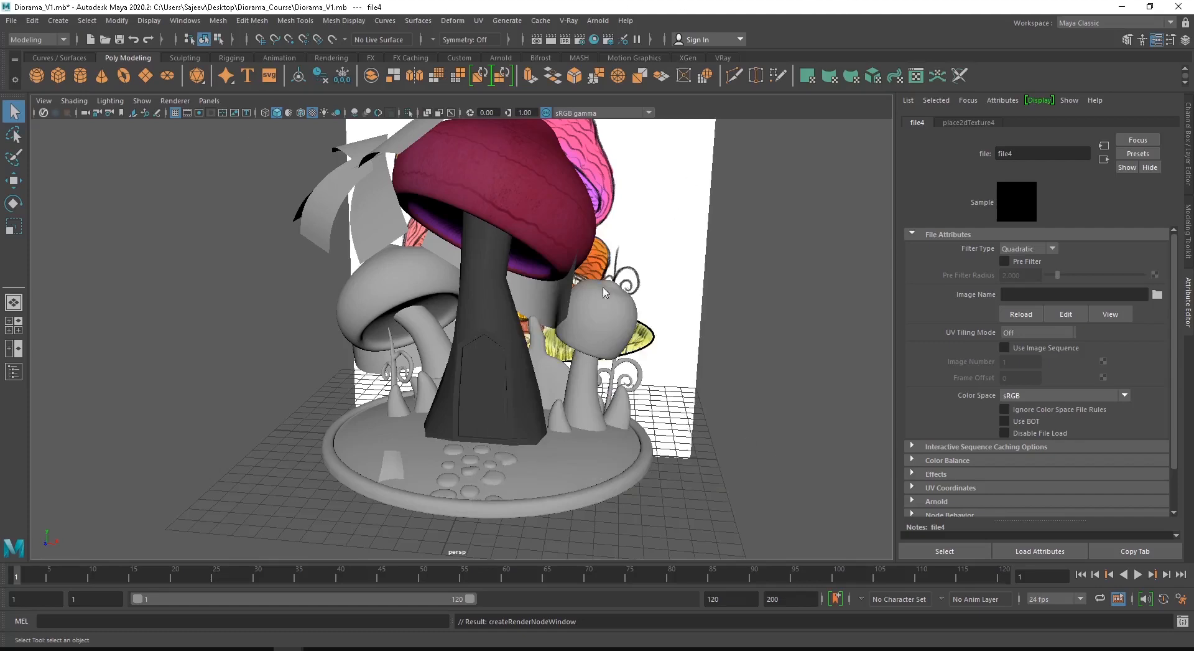
alt+drag(486, 292, 511, 268)
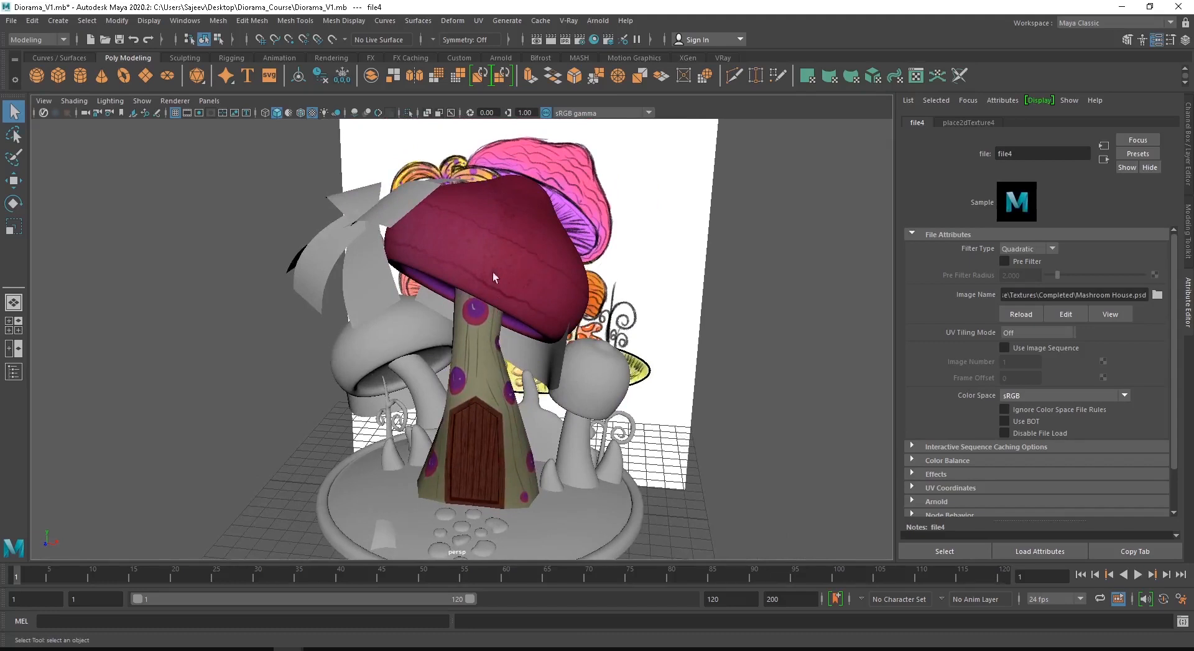
click(480, 356)
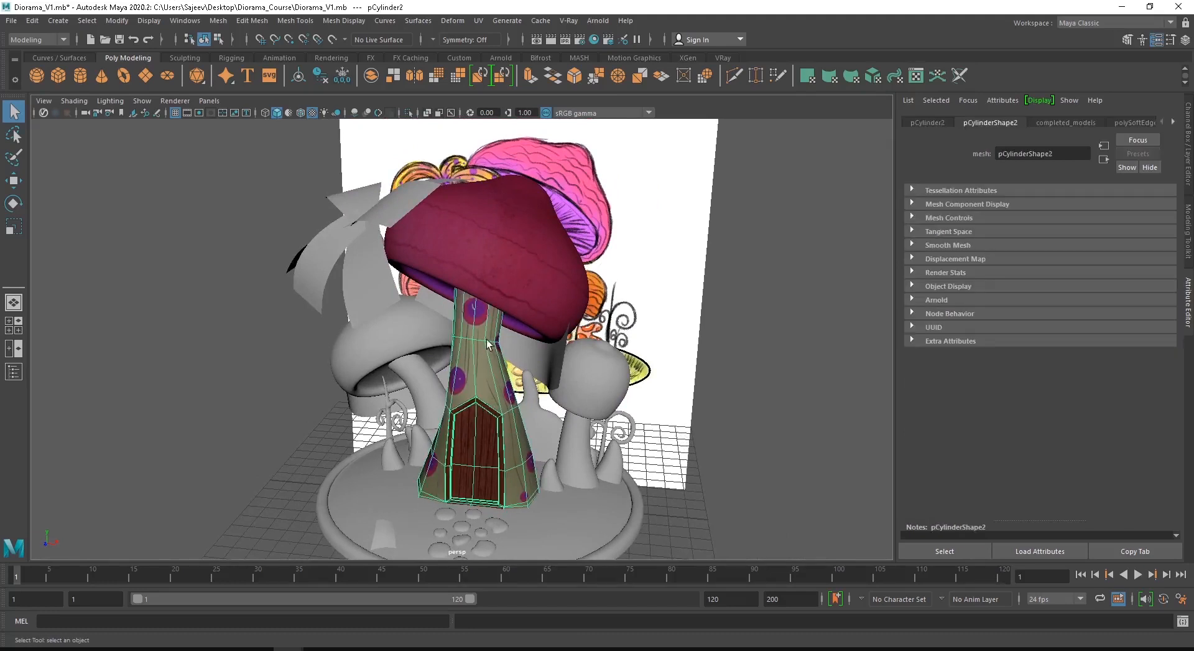
click(499, 271)
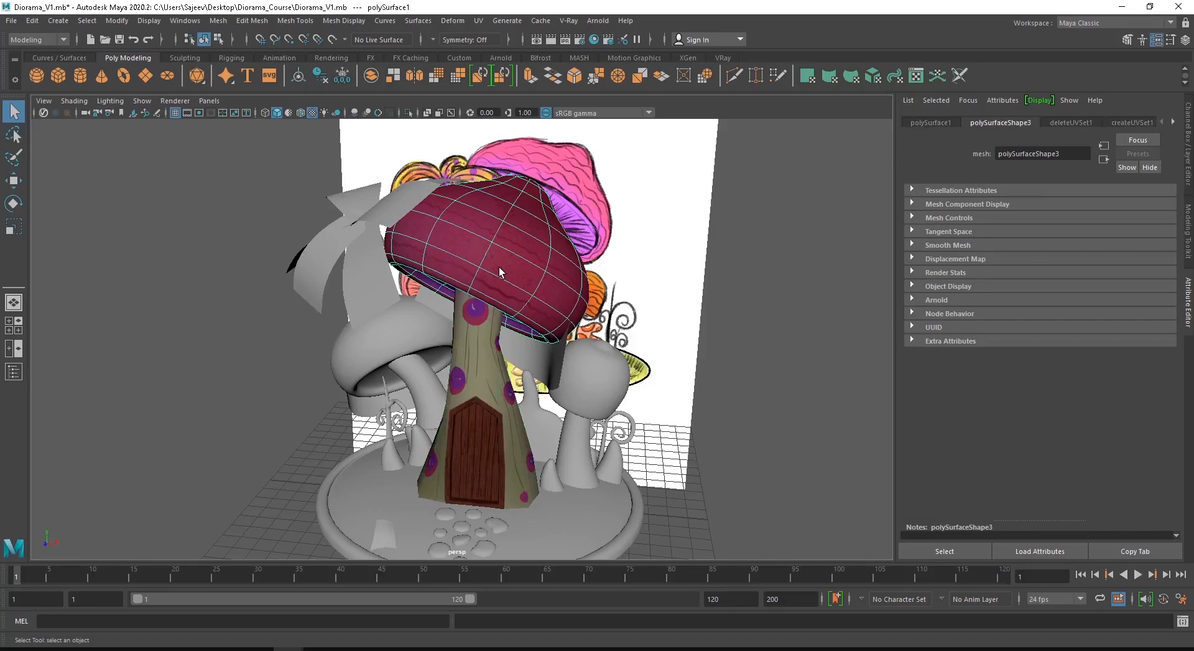
click(480, 309)
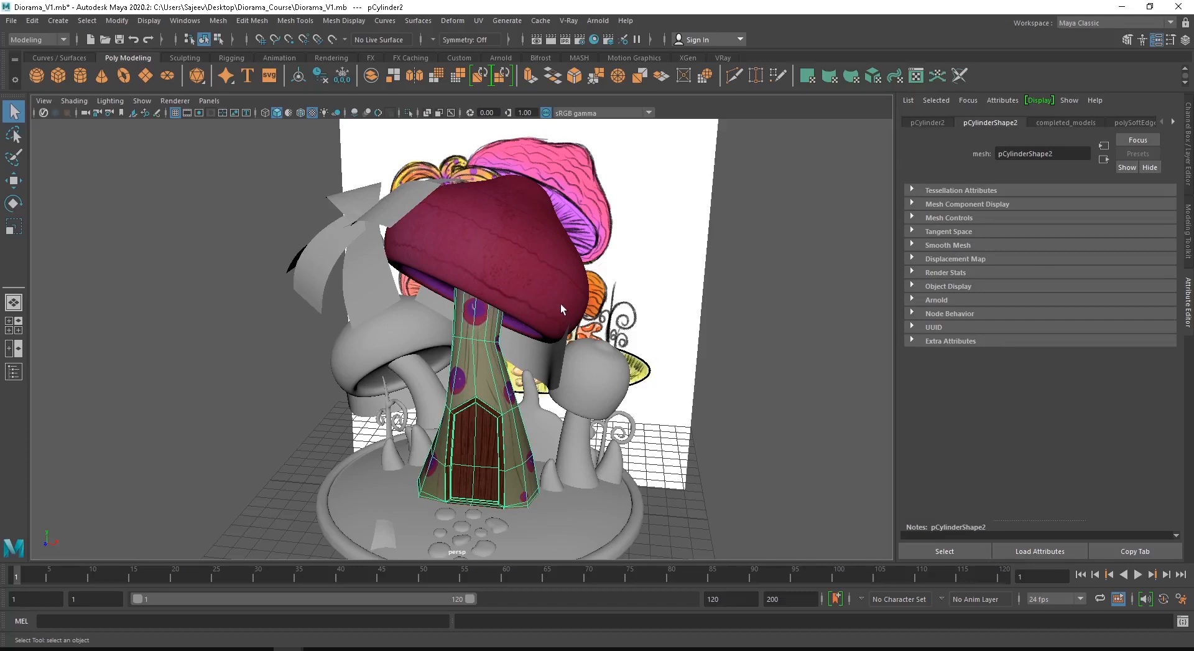
shift+click(490, 277)
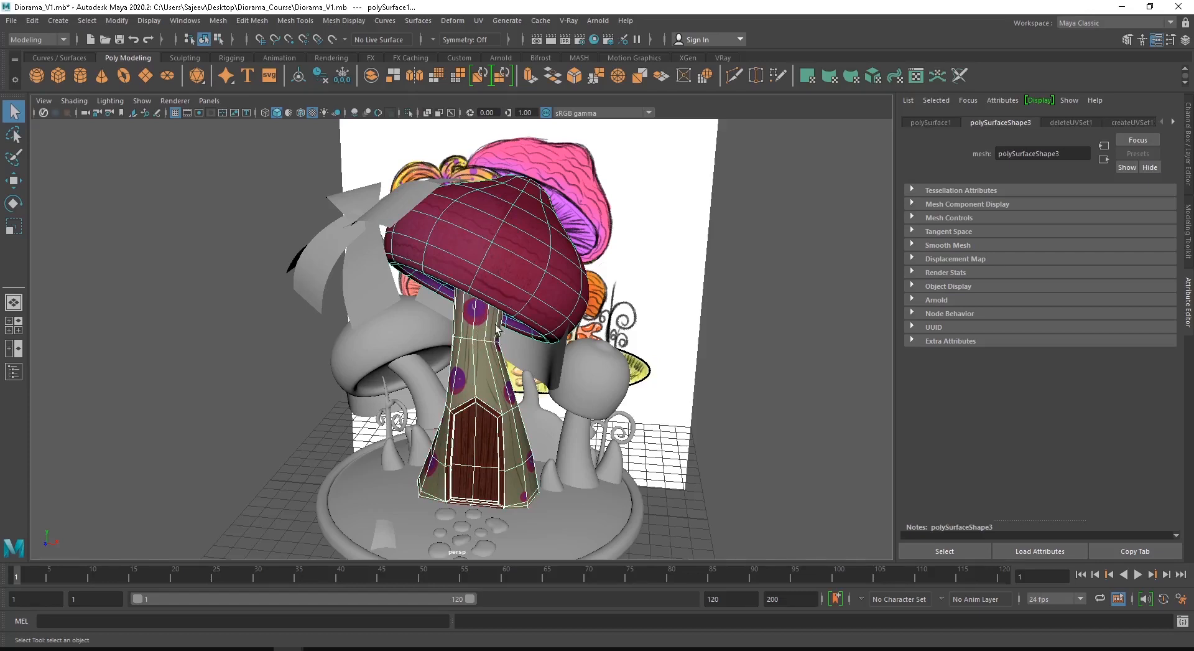
click(794, 316)
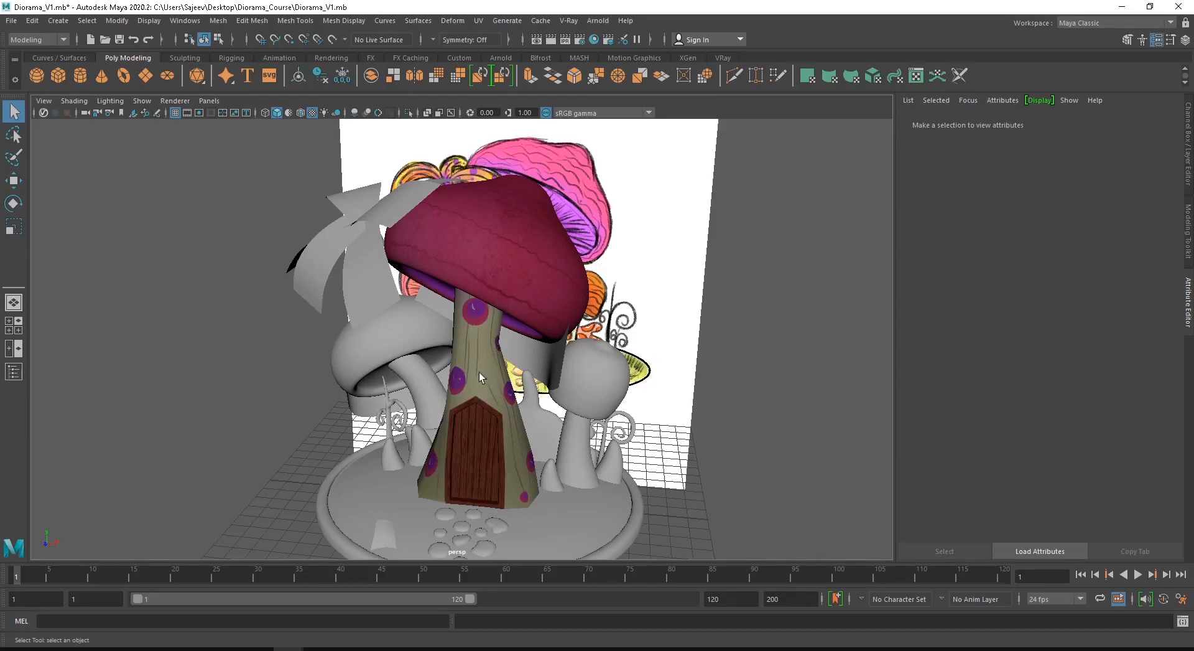
Hide the reference image layer, layer1
alt+drag(556, 347, 480, 396)
alt+middle_drag(517, 409, 546, 307)
alt+right_drag(546, 307, 487, 349)
alt+drag(488, 348, 538, 362)
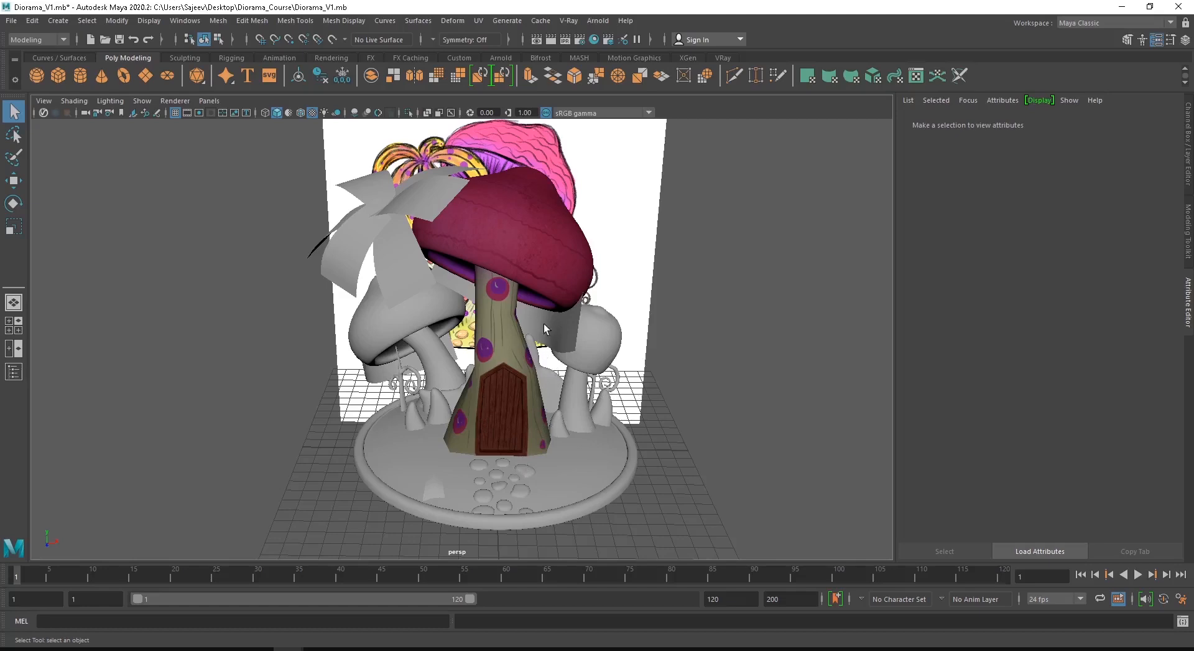
alt+middle_drag(544, 323, 565, 397)
scroll(576, 402, up, 2)
mouse_move(592, 408)
alt+mouse_down()
mouse_move(628, 391)
mouse_move(501, 395)
mouse_move(502, 383)
mouse_move(530, 396)
mouse_move(516, 400)
mouse_move(473, 380)
mouse_move(497, 364)
alt+mouse_up()
scroll(600, 394, up, 3)
click(455, 357)
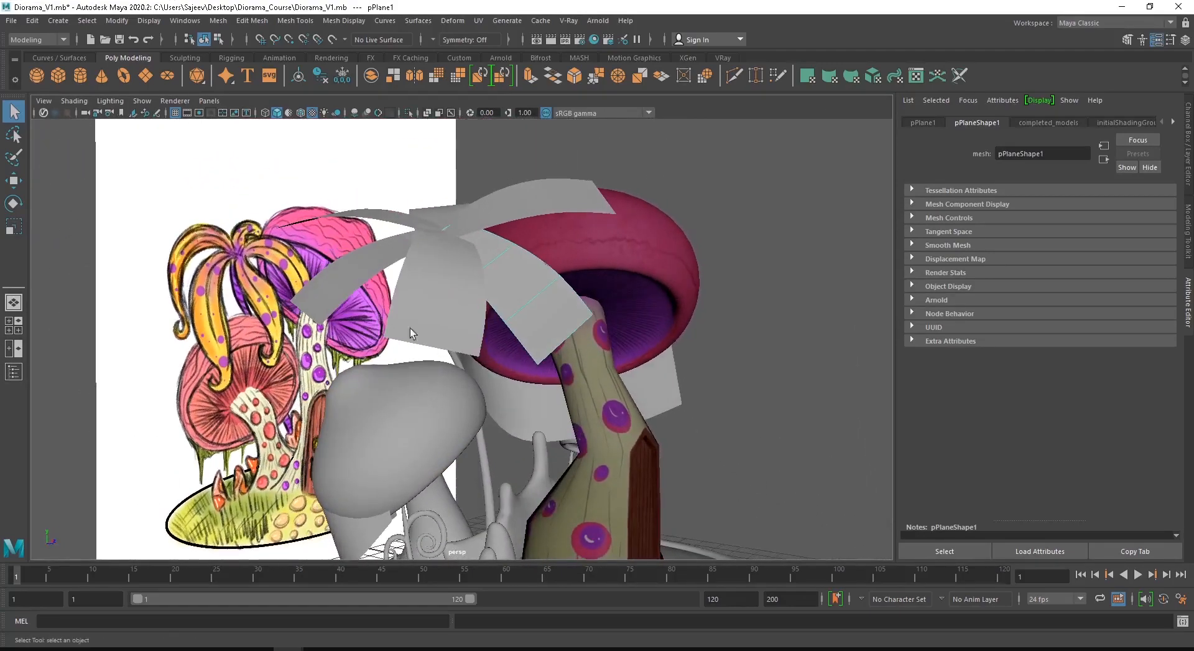
alt+drag(408, 231, 429, 247)
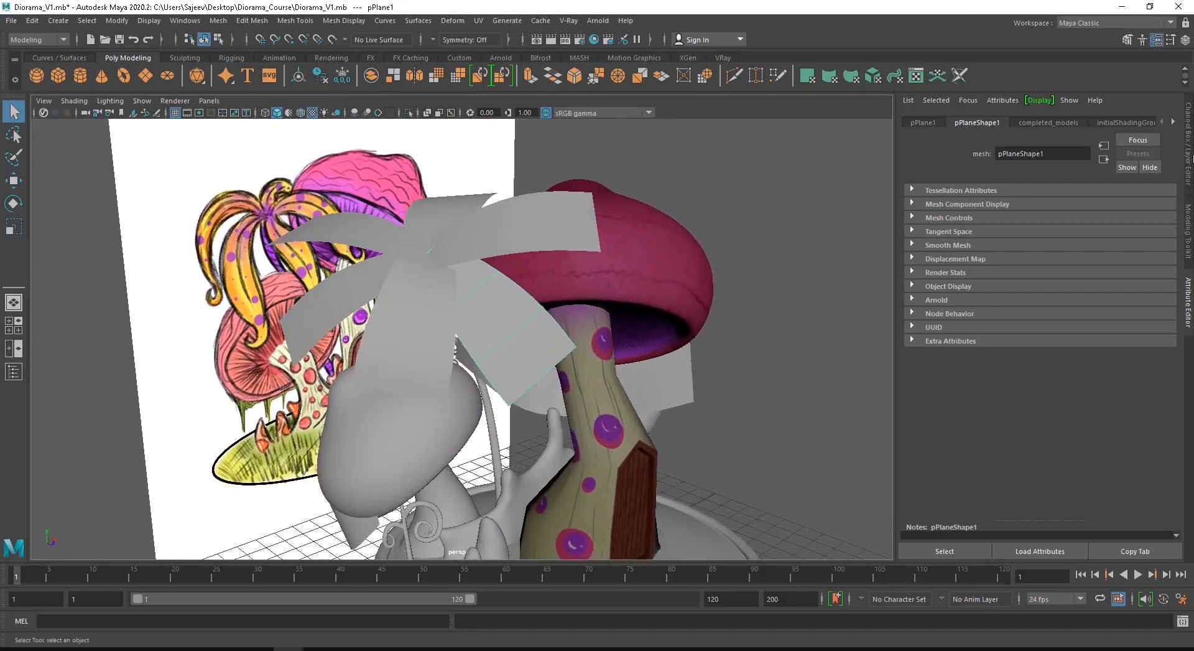
click(1188, 153)
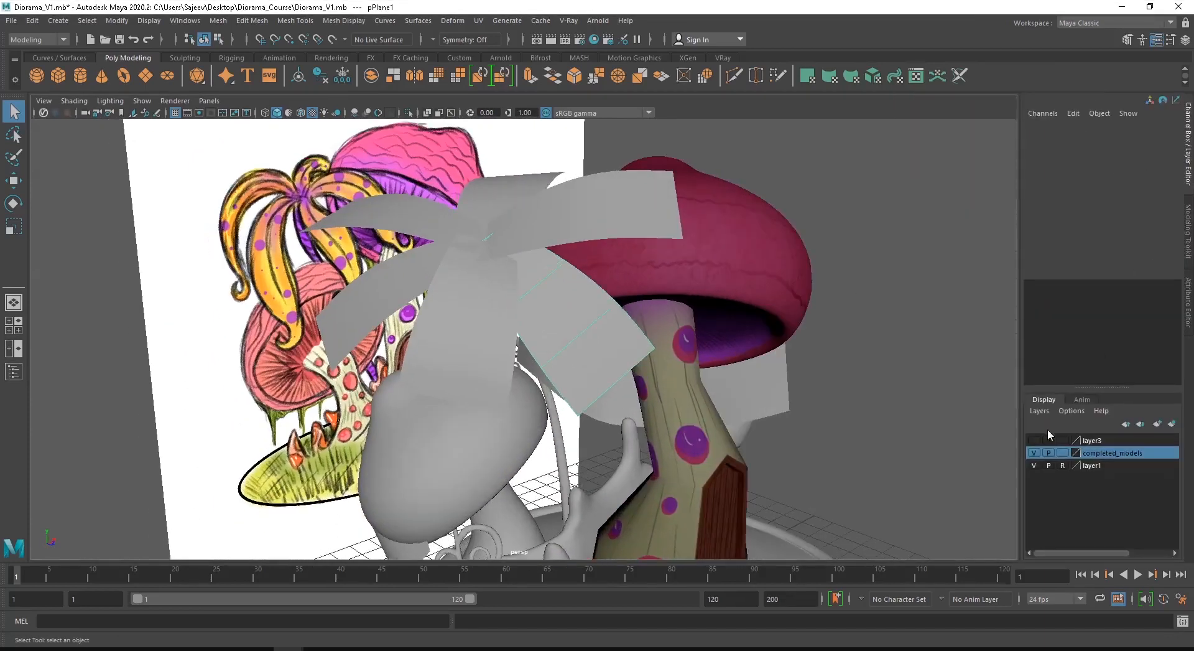
click(1031, 465)
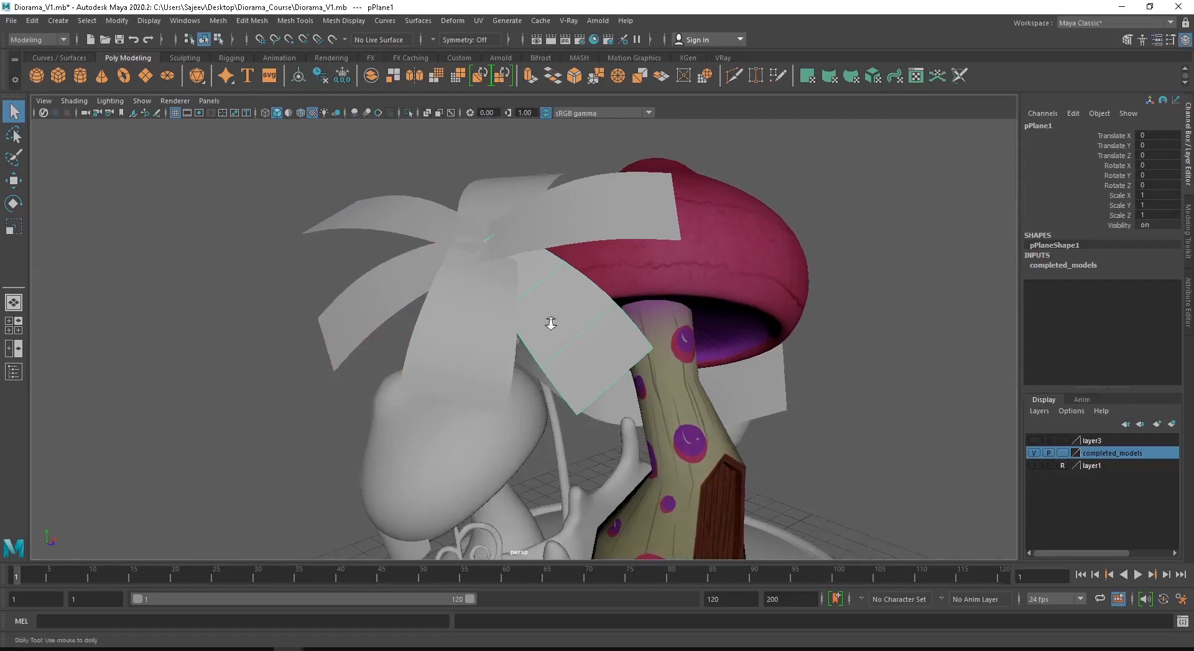
Assign a new Arnold aiStandardSurface material to the plant's long curved stem
alt+right_drag(549, 325, 413, 311)
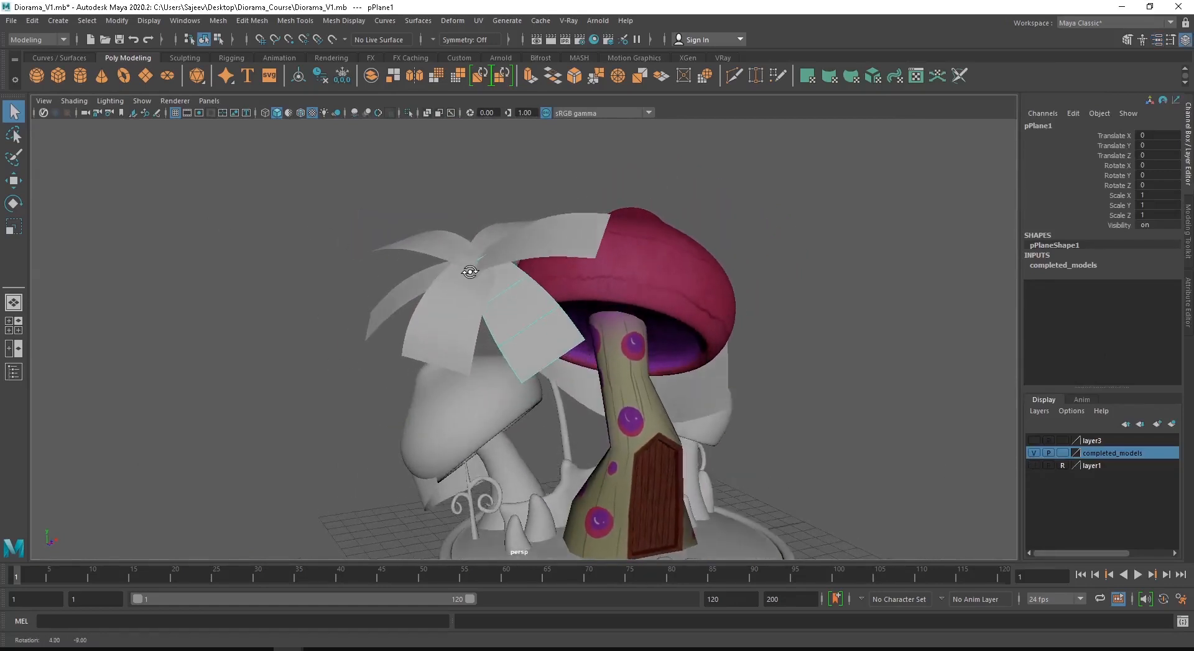
alt+drag(476, 286, 548, 316)
click(547, 316)
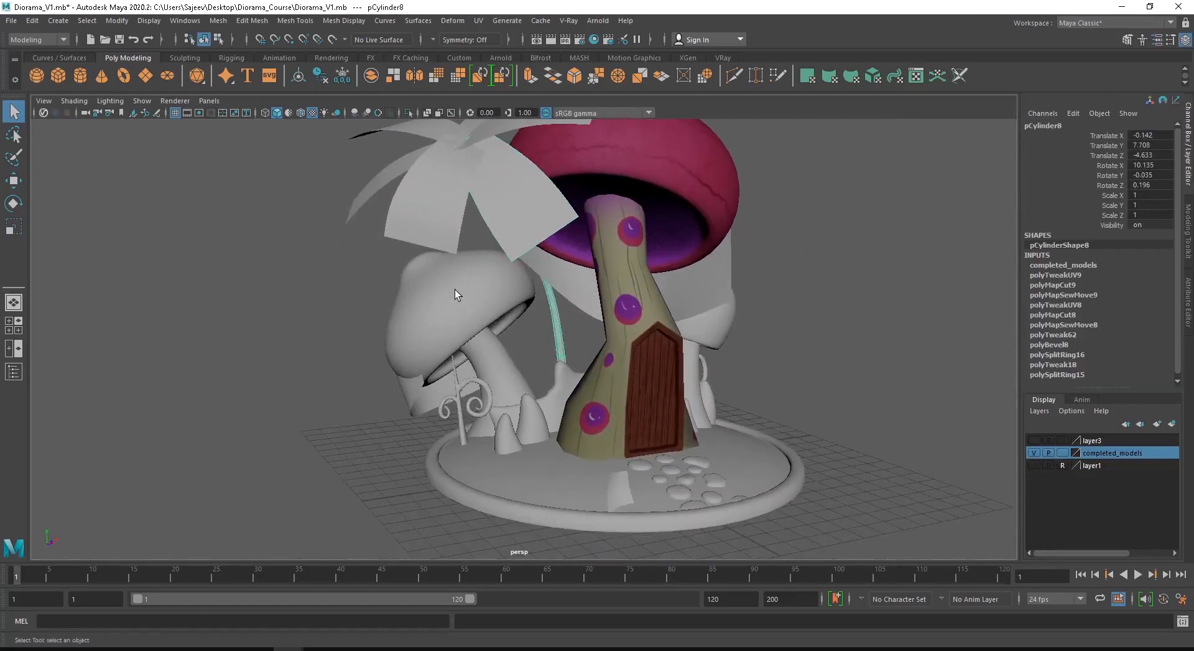
alt+drag(454, 289, 745, 315)
alt+drag(603, 225, 571, 215)
right_drag(569, 211, 555, 529)
click(527, 265)
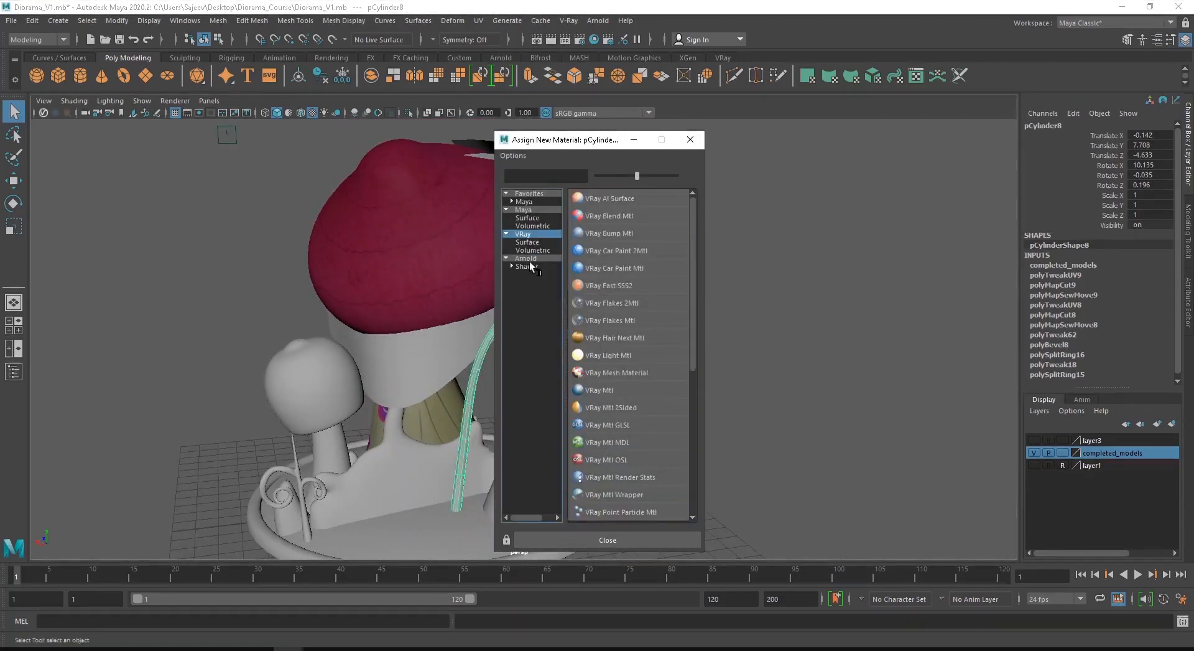
click(625, 443)
Rename the plant stem's new material as plant stem
right_drag(463, 300, 465, 606)
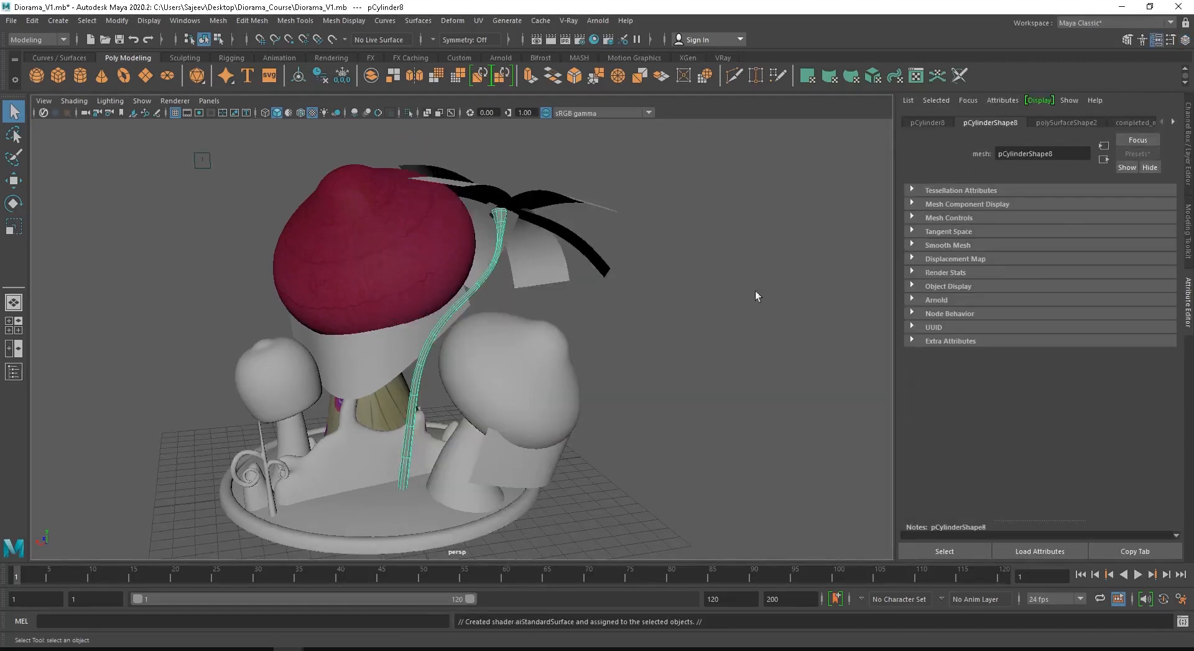
right_drag(417, 376, 415, 618)
drag(1066, 155, 521, 156)
text(plant_stem)
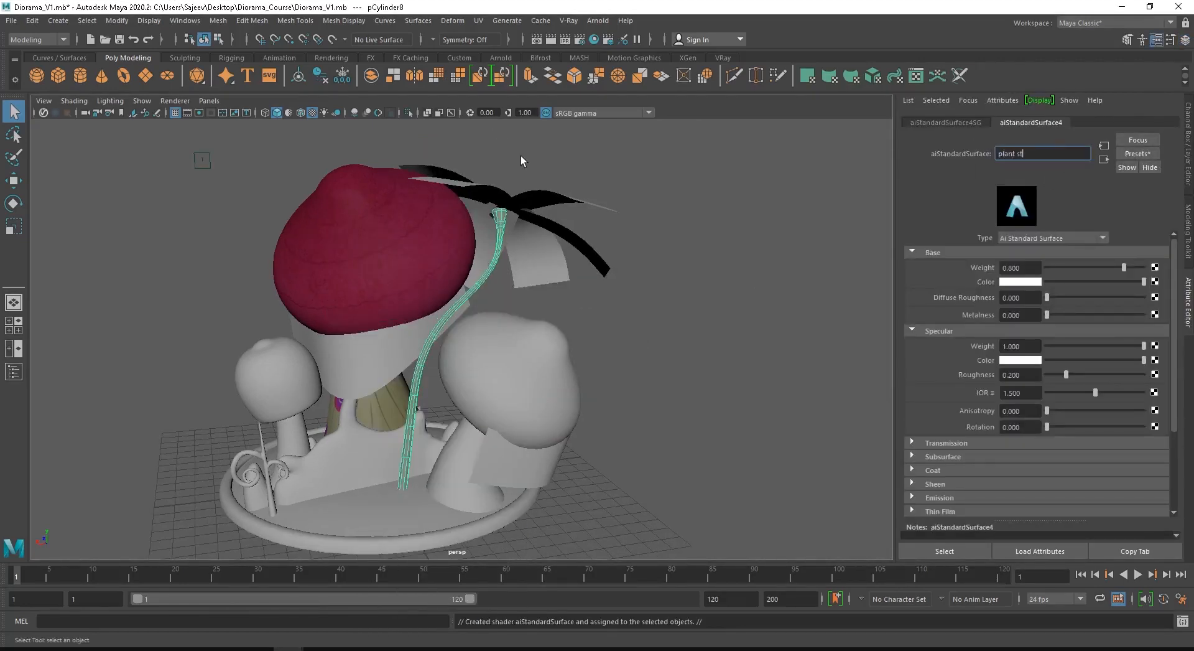
key(Return)
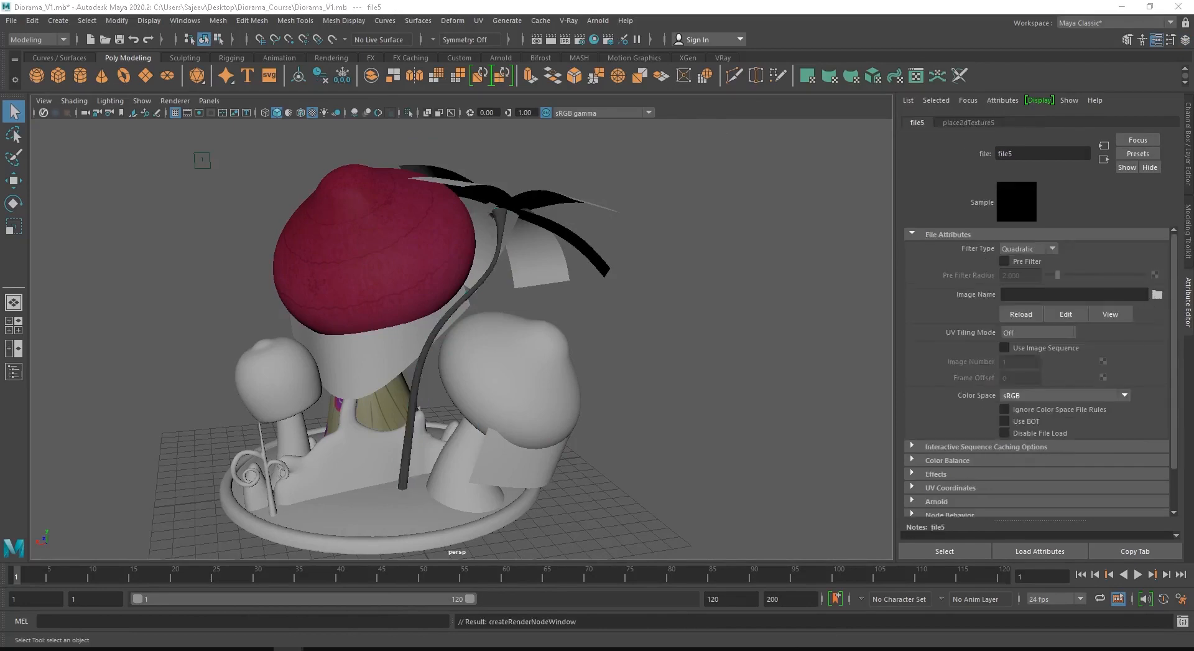
Load Plant.psd into the File texture for the plant stem material
click(1157, 294)
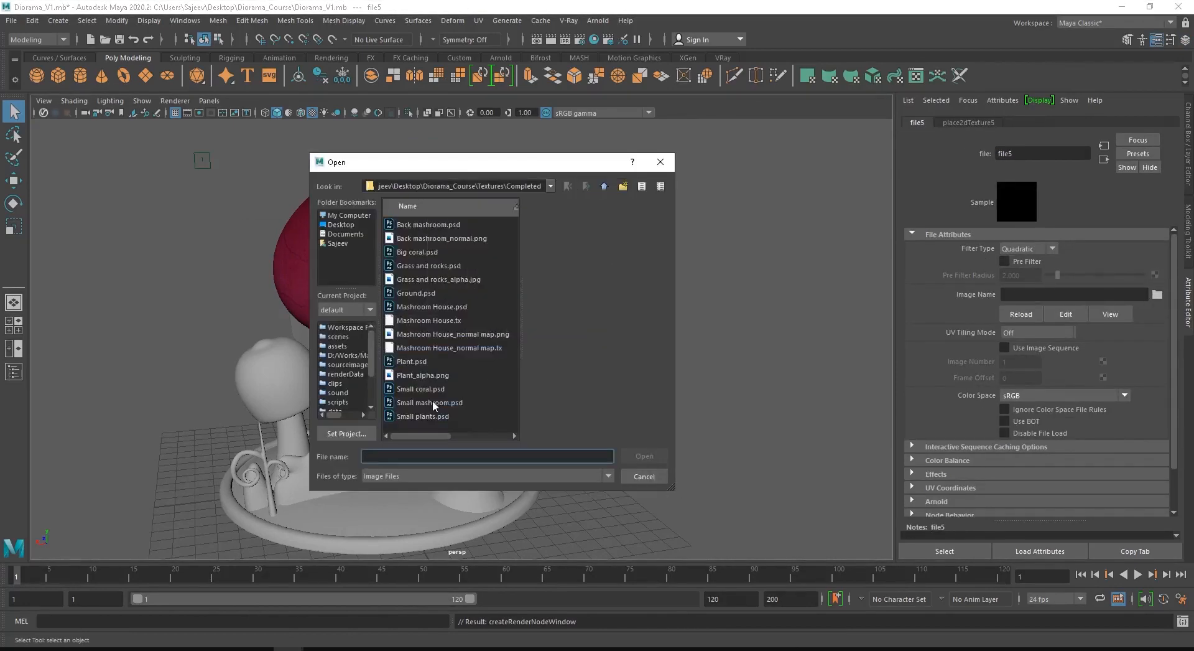
click(411, 362)
click(659, 457)
Assign a new Arnold aiStandardSurface material to the plant leaf lying over the main mushroom's cap
scroll(577, 278, up, 4)
alt+drag(577, 278, 866, 402)
alt+right_drag(642, 334, 448, 330)
alt+drag(436, 323, 510, 162)
alt+drag(449, 417, 453, 381)
alt+middle_drag(452, 380, 476, 315)
alt+right_drag(476, 314, 631, 341)
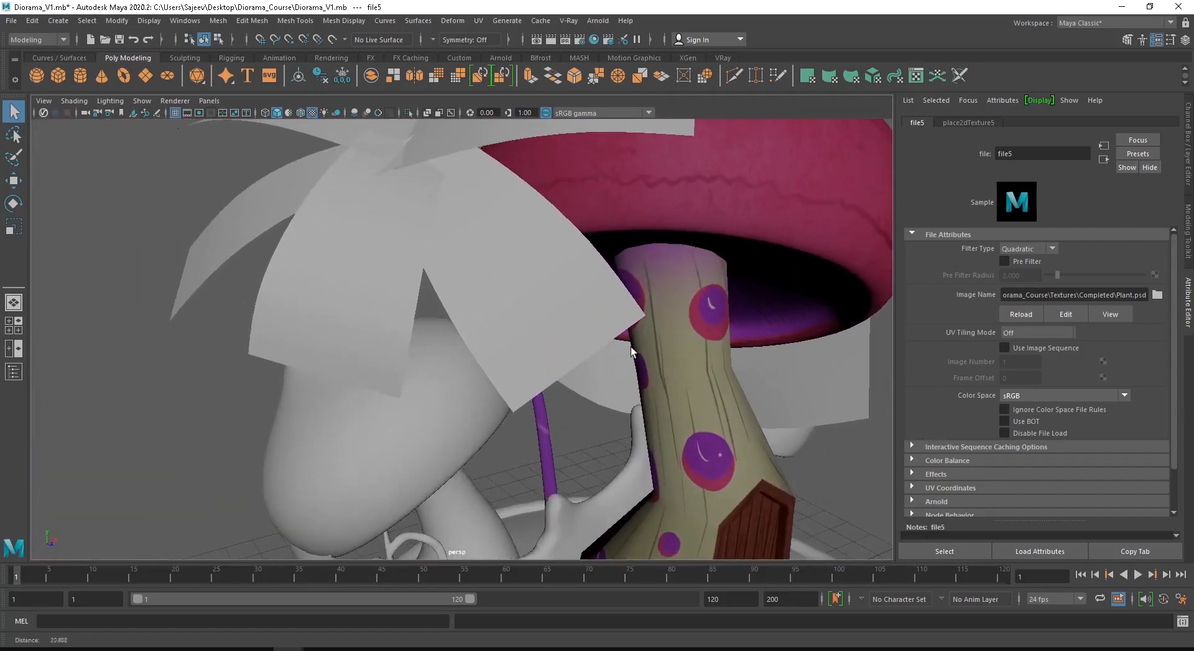
click(520, 269)
alt+middle_drag(506, 175, 541, 375)
alt+drag(541, 375, 443, 342)
click(546, 361)
alt+middle_drag(621, 321, 499, 304)
alt+right_drag(499, 305, 505, 311)
alt+drag(504, 311, 427, 322)
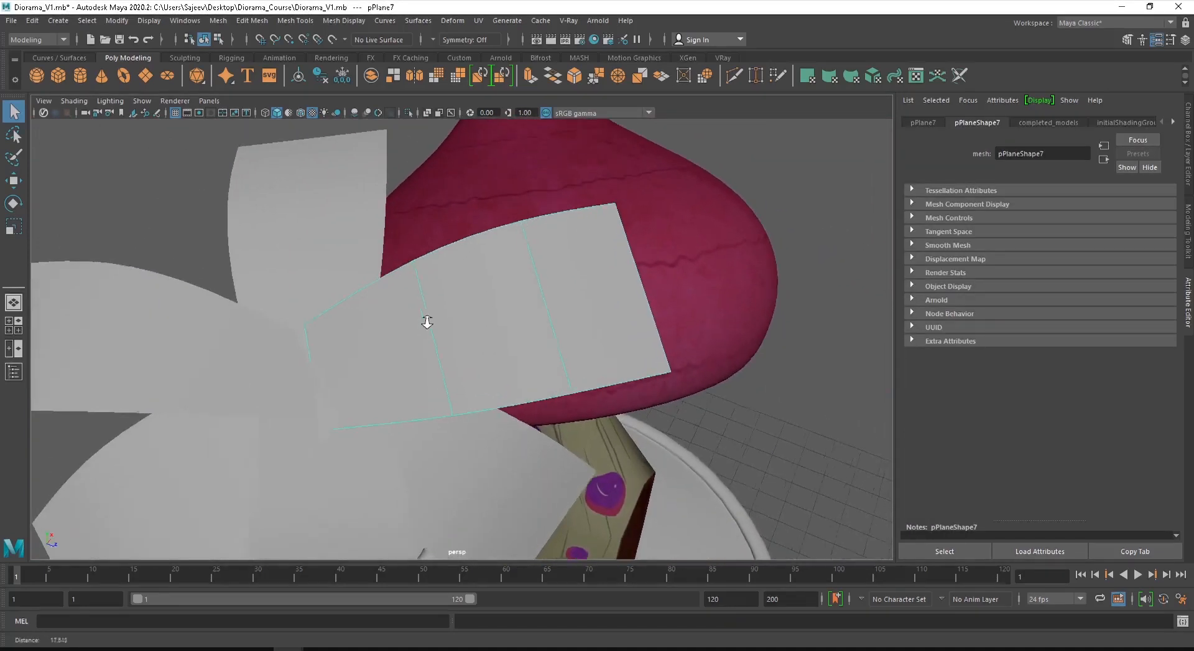
alt+right_drag(426, 323, 475, 612)
click(535, 266)
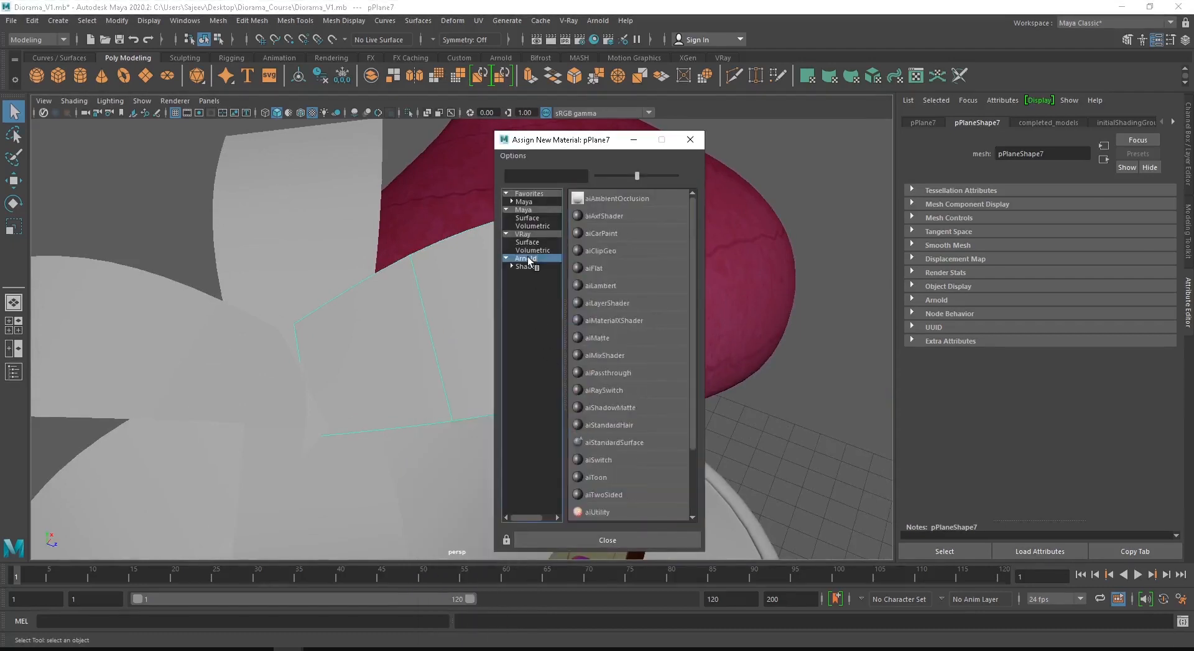
click(618, 442)
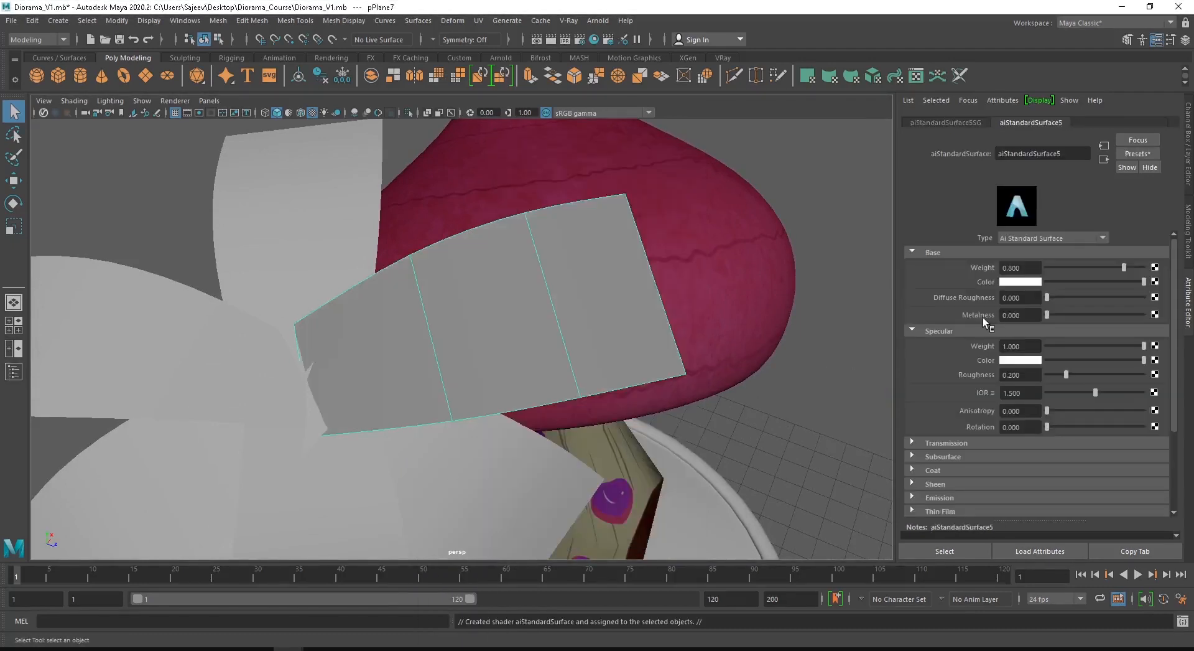
Connect a File texture to the leaf material's base color and load Plant.psd into it
click(1155, 282)
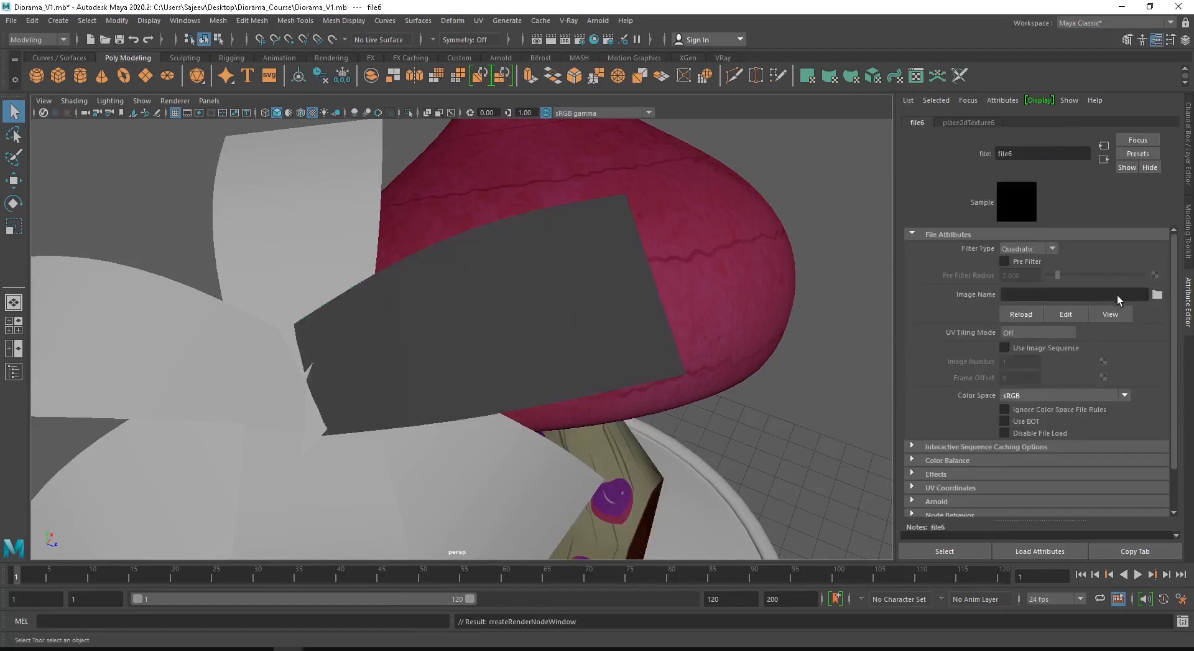
click(1157, 294)
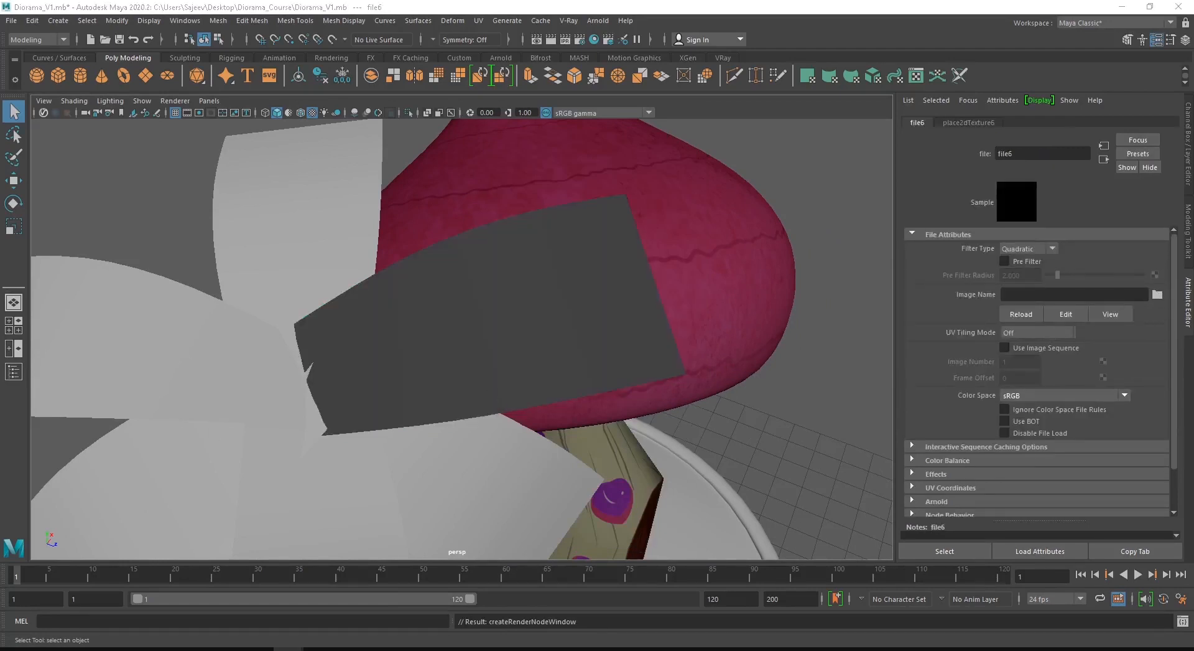
double_click(577, 459)
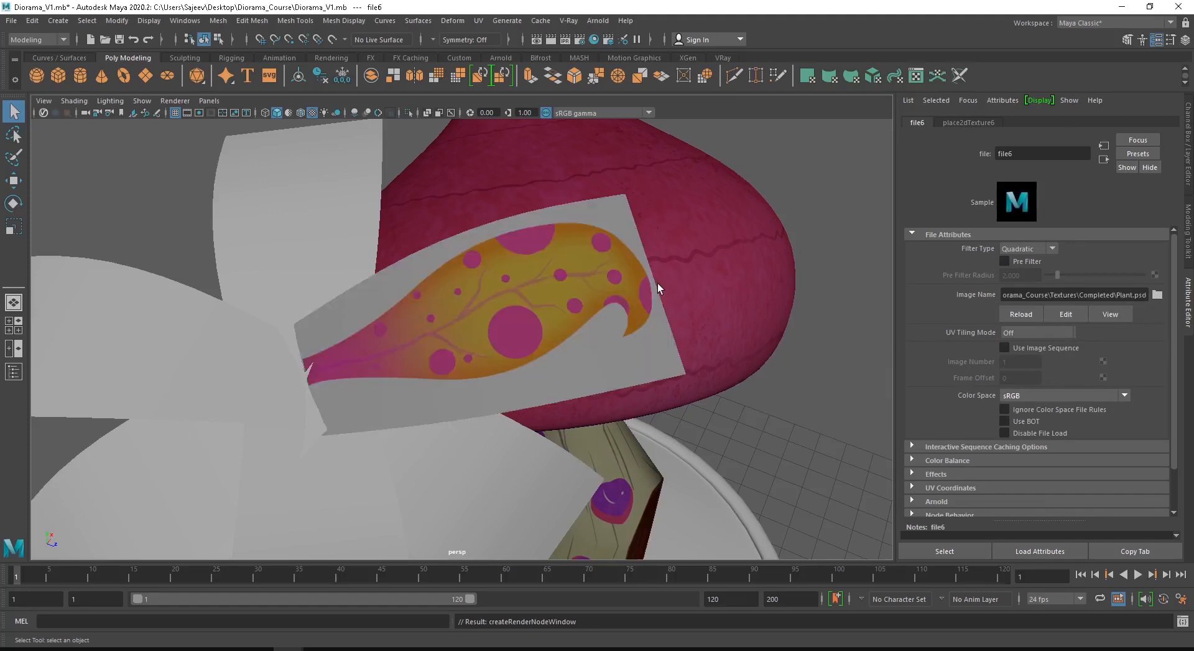
Connect a new File texture to the Geometry opacity of the leaf's material
alt+drag(657, 282, 472, 323)
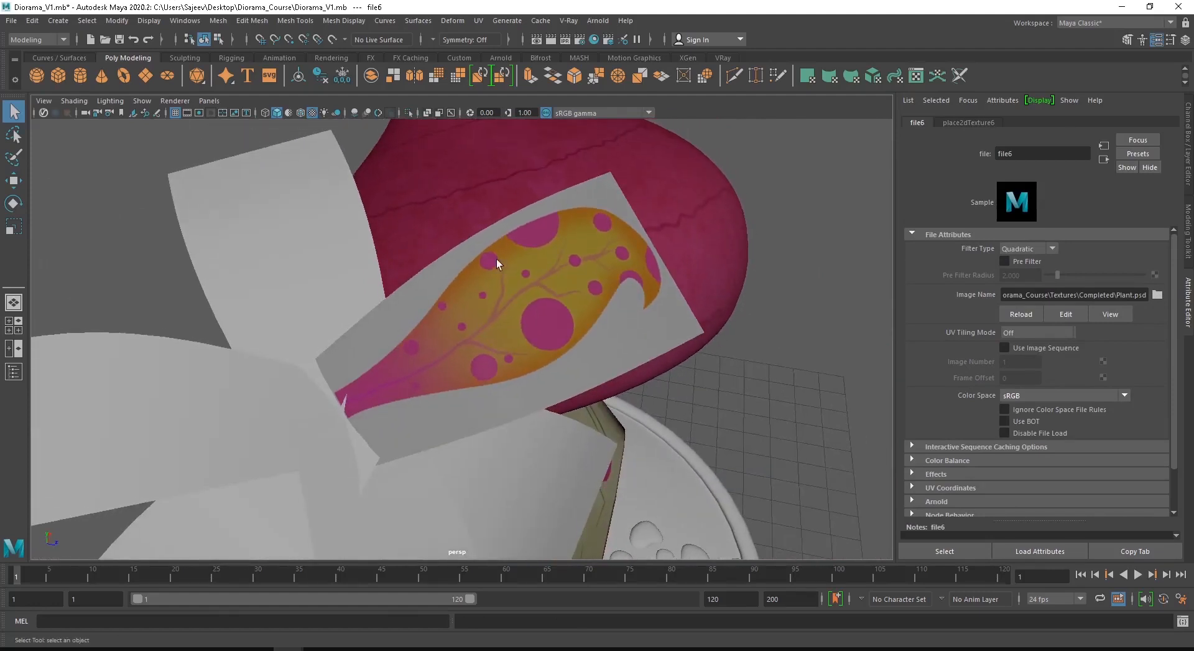
alt+drag(650, 249, 536, 277)
click(443, 251)
alt+right_drag(443, 251, 413, 333)
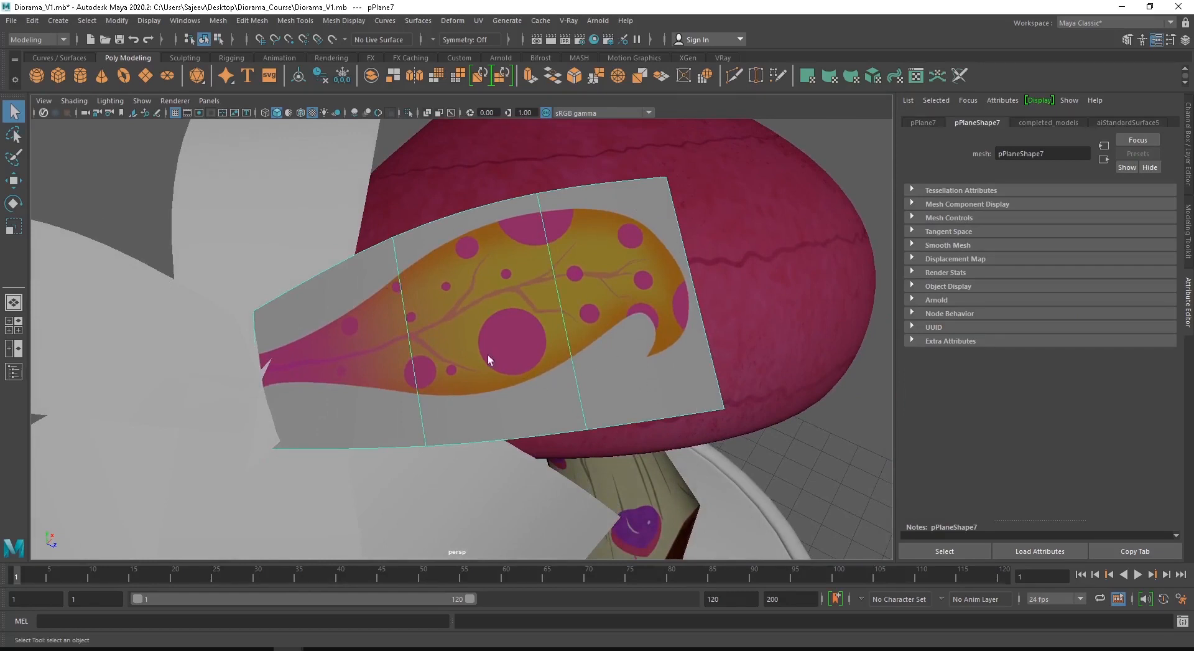
right_click(519, 282)
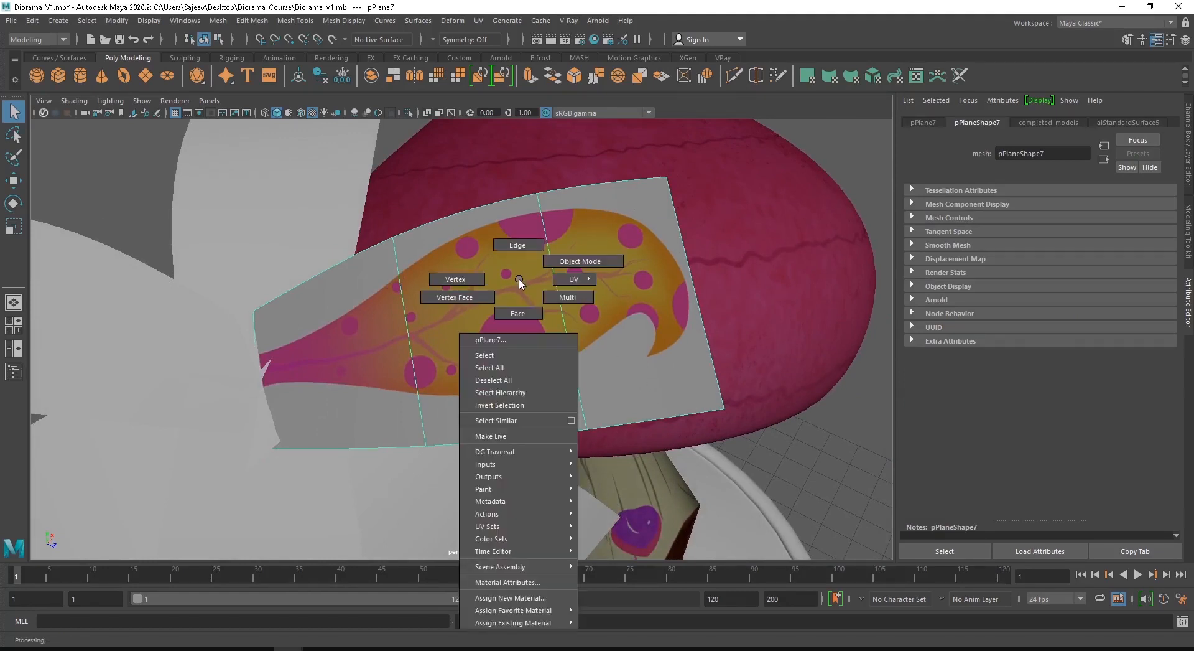
click(516, 581)
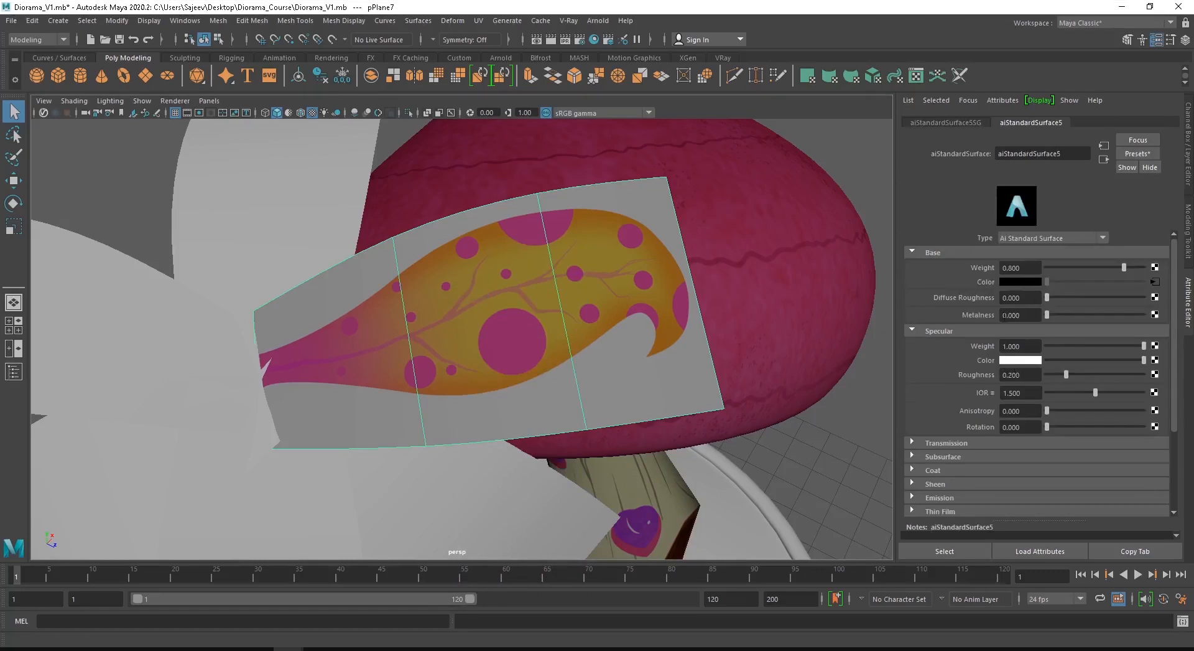
scroll(983, 328, down, 3)
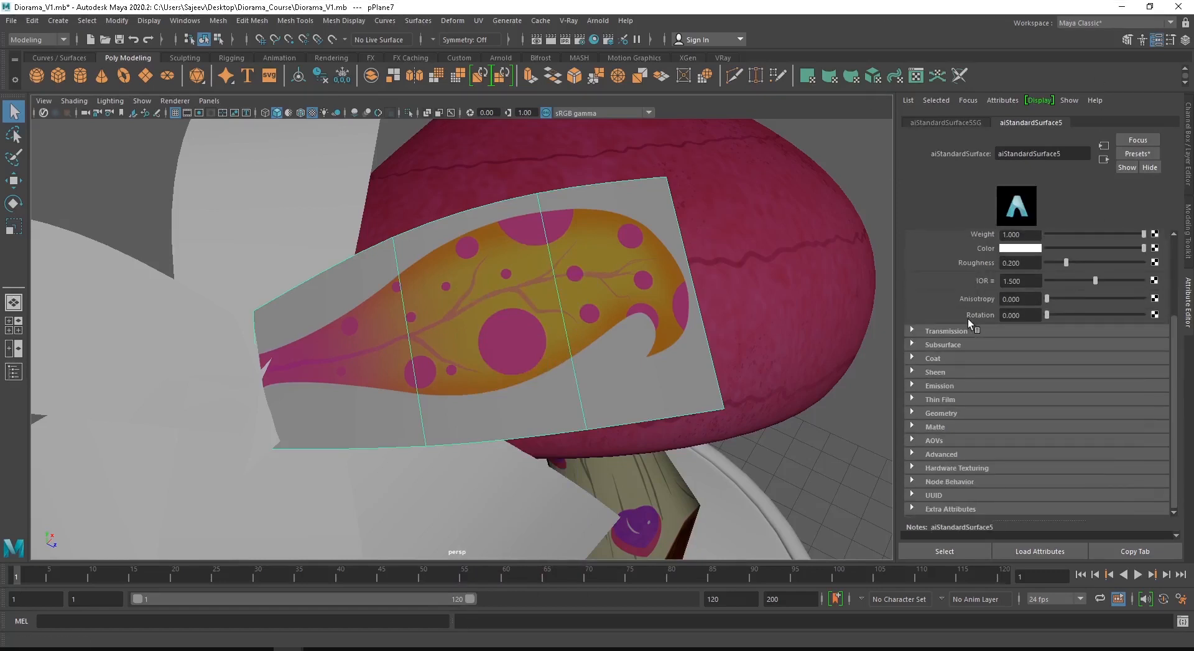
click(941, 412)
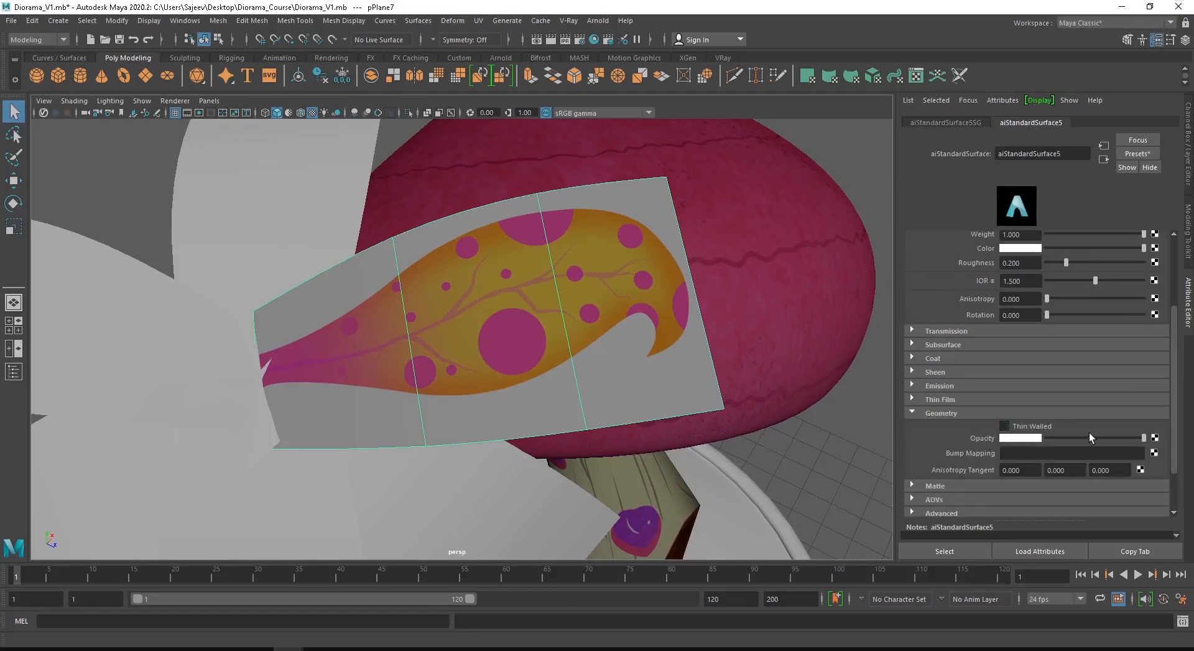
drag(1089, 436, 1149, 444)
drag(1090, 437, 1147, 439)
mouse_move(1131, 437)
mouse_down()
mouse_move(1027, 442)
mouse_move(1192, 438)
mouse_move(1002, 439)
mouse_move(1145, 438)
mouse_up()
click(1156, 439)
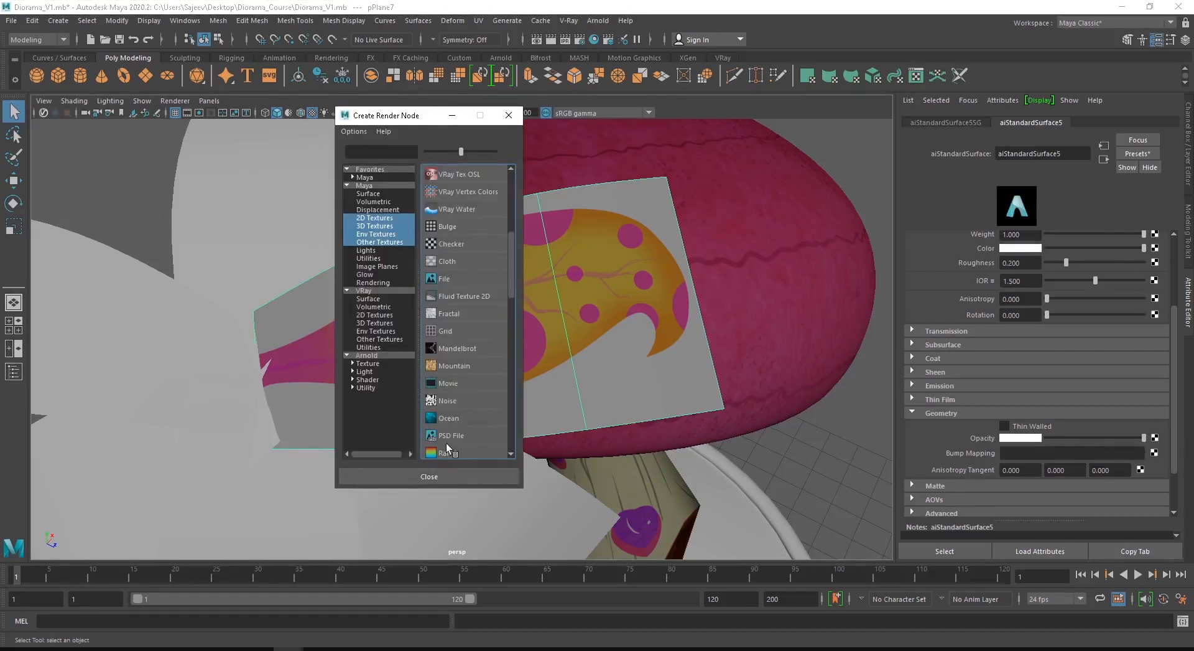
click(448, 277)
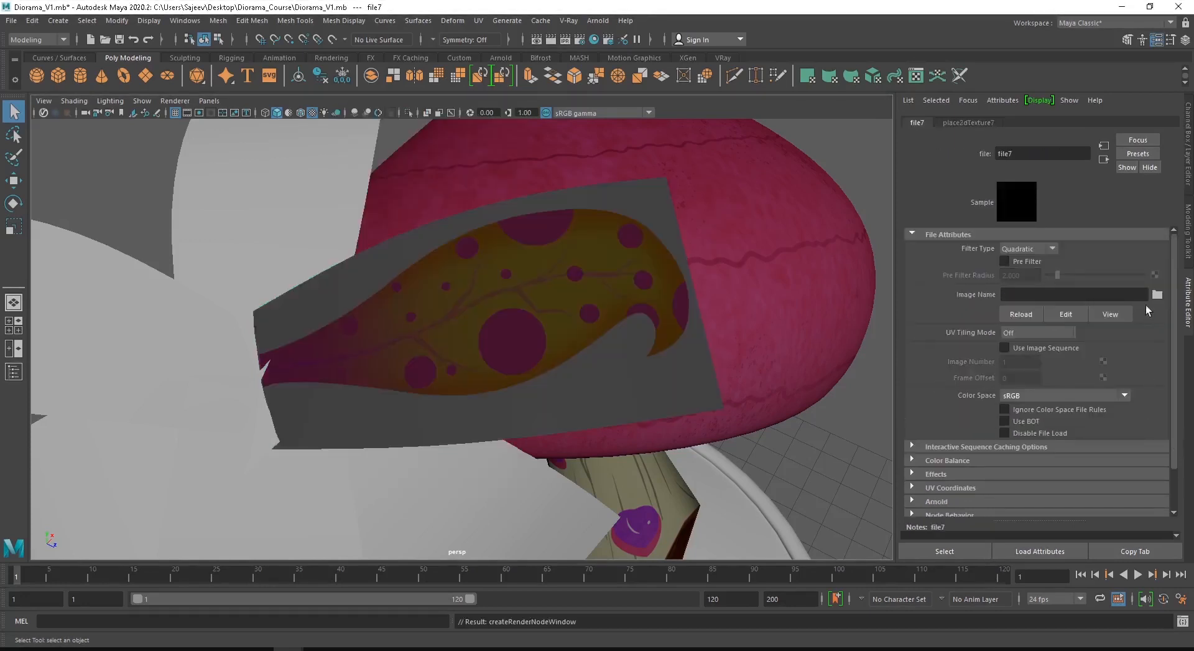
Load Plant_alpha.png as the image of the leaf's opacity texture
click(1157, 294)
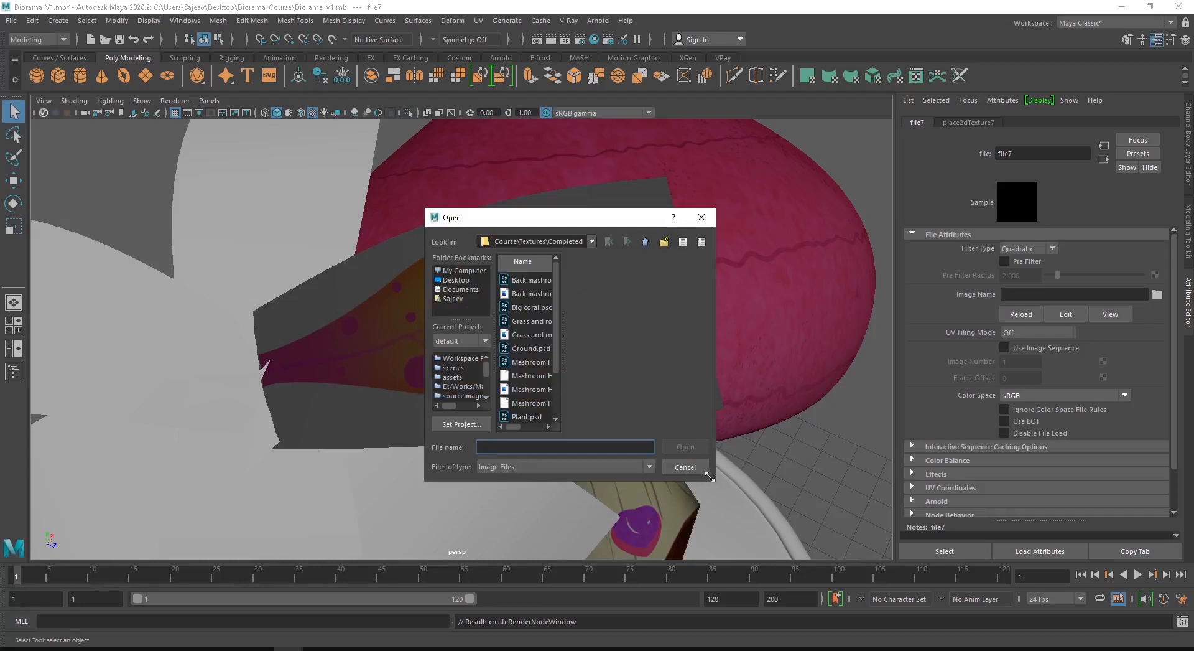
drag(710, 476, 833, 539)
click(532, 431)
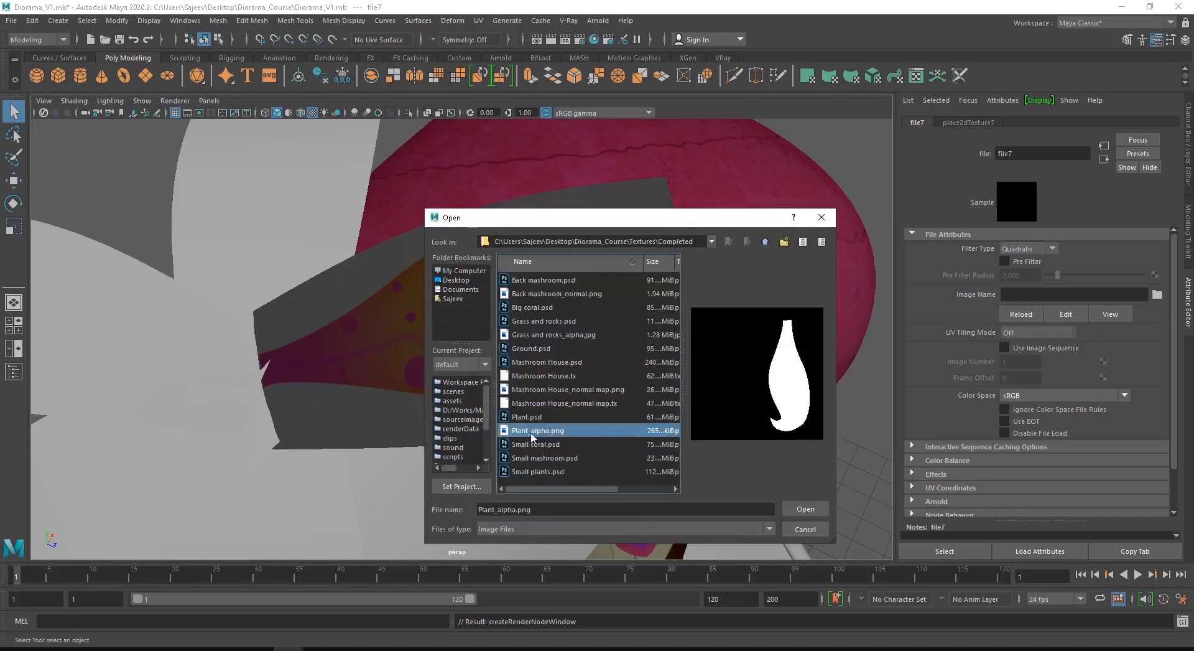
click(803, 509)
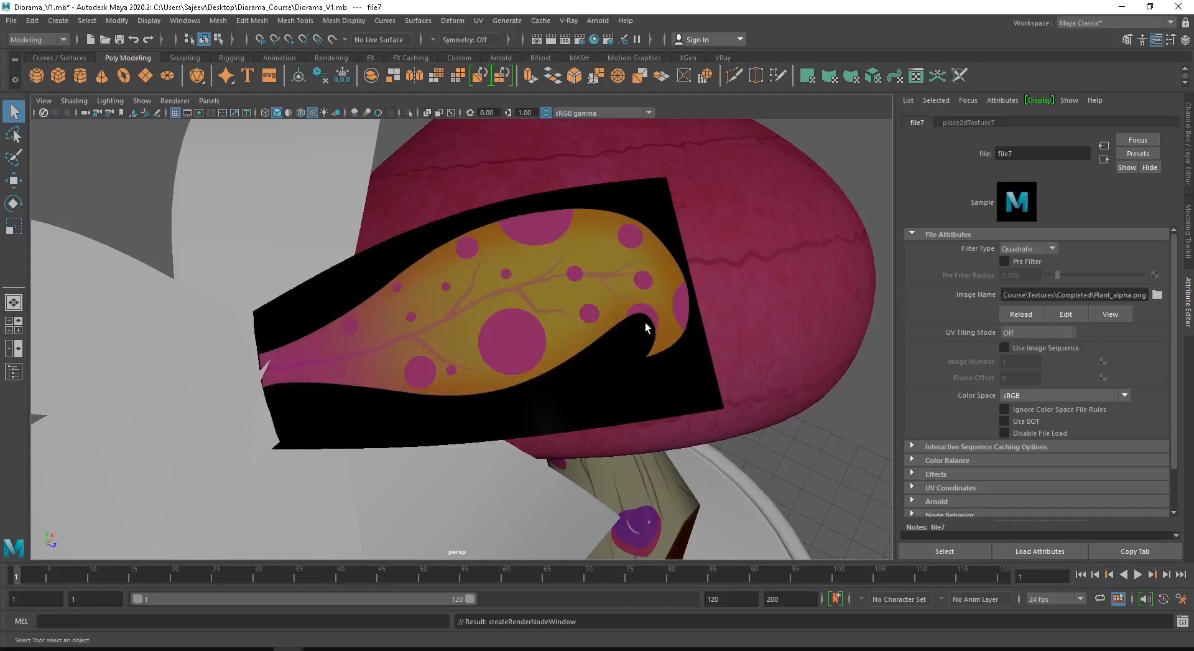
Turn off Opaque in the Arnold attributes of the textured leaf's shape
alt+drag(645, 322, 501, 316)
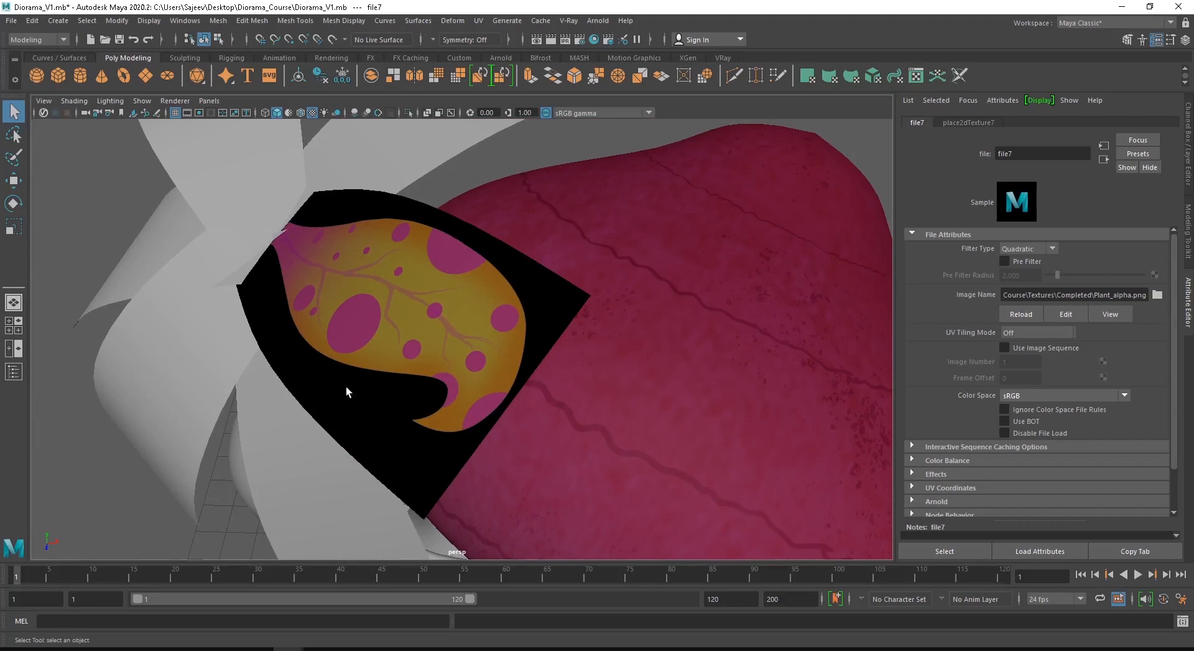
alt+drag(442, 331, 529, 337)
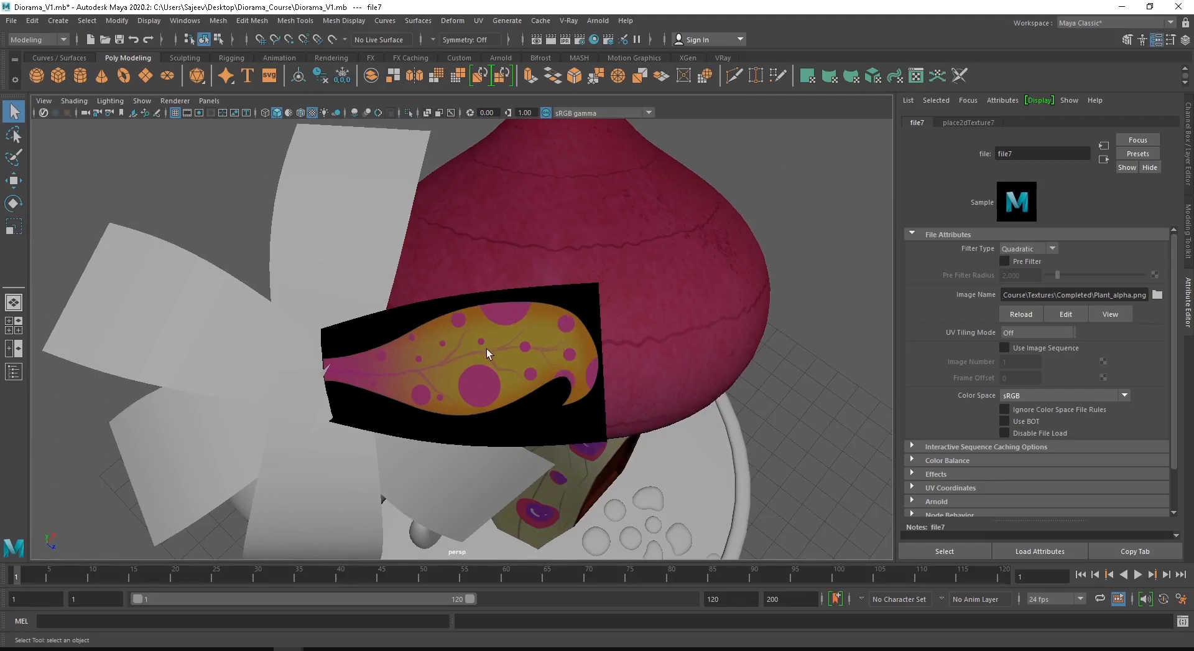
alt+drag(486, 348, 499, 323)
scroll(440, 352, up, 2)
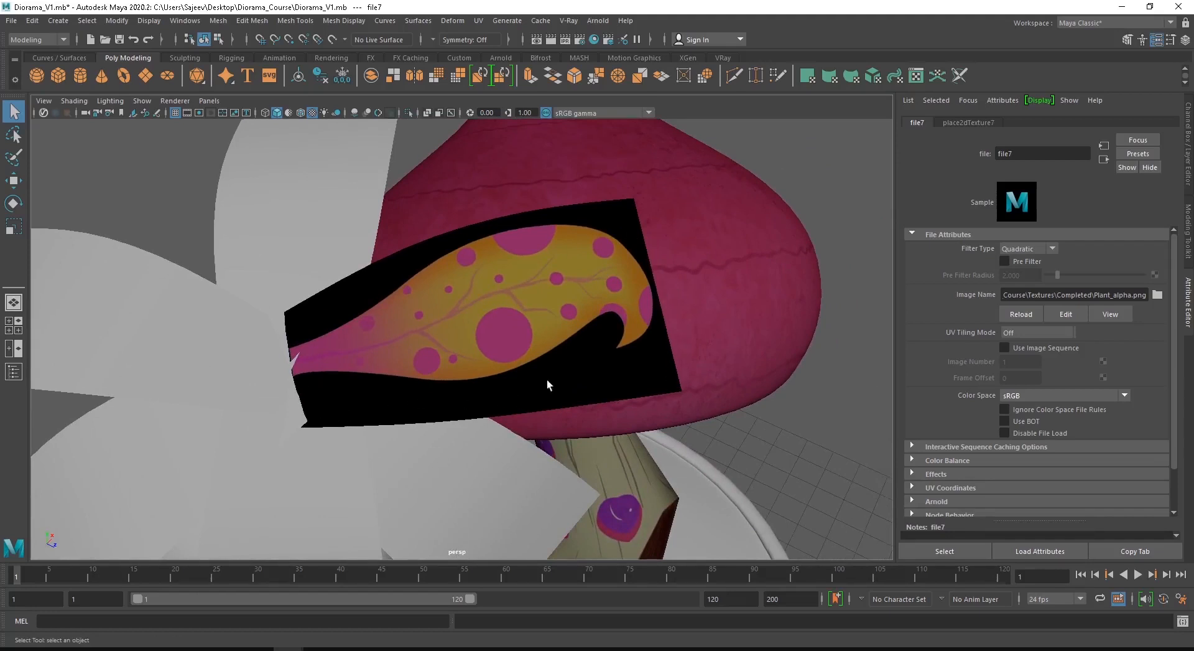
click(522, 255)
scroll(527, 306, down, 3)
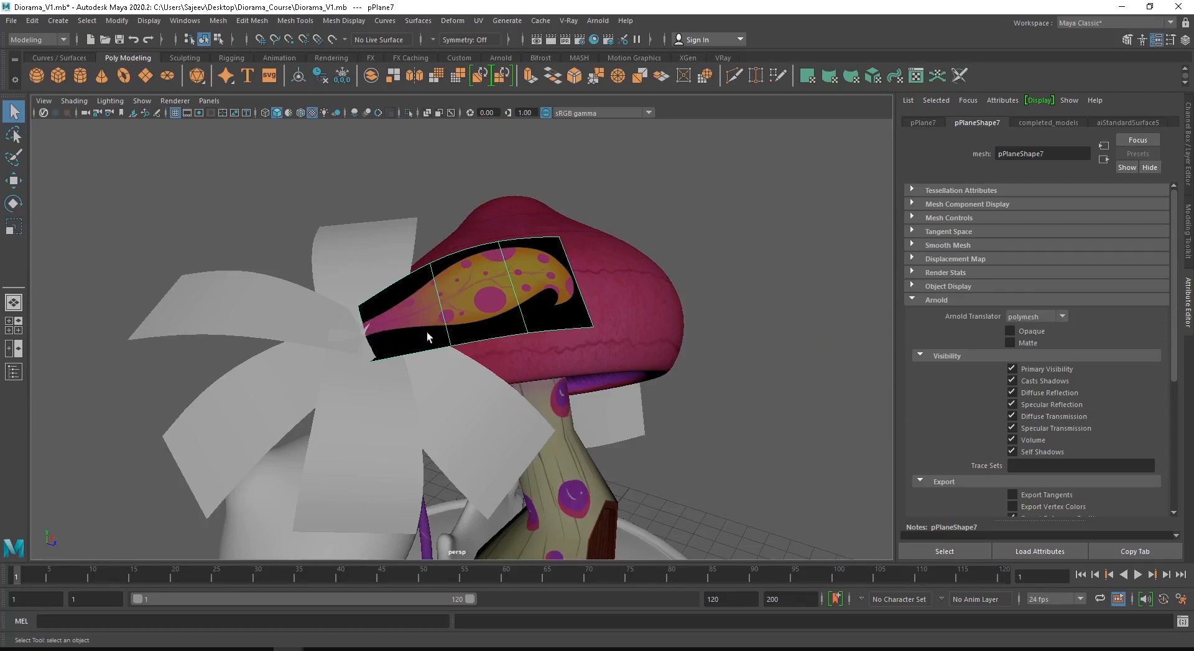
Assign the existing leaf material aiStandardSurface5 to the other five untextured leaves of the plant
click(349, 436)
shift+click(334, 438)
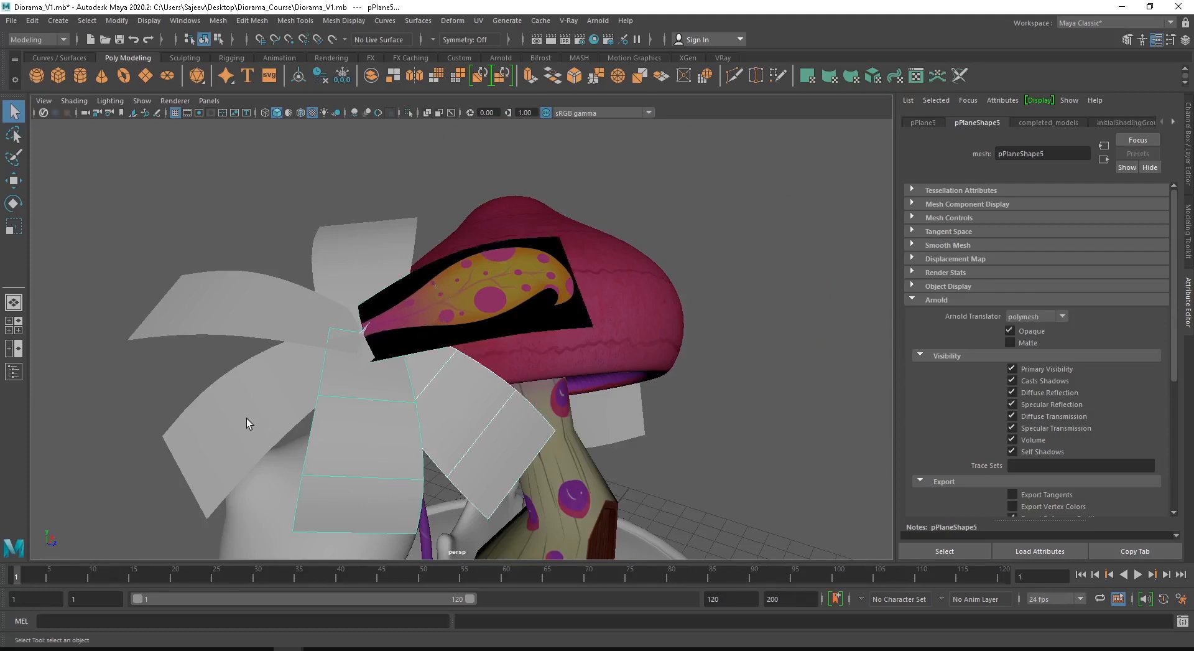
shift+click(247, 418)
shift+click(248, 315)
shift+click(367, 248)
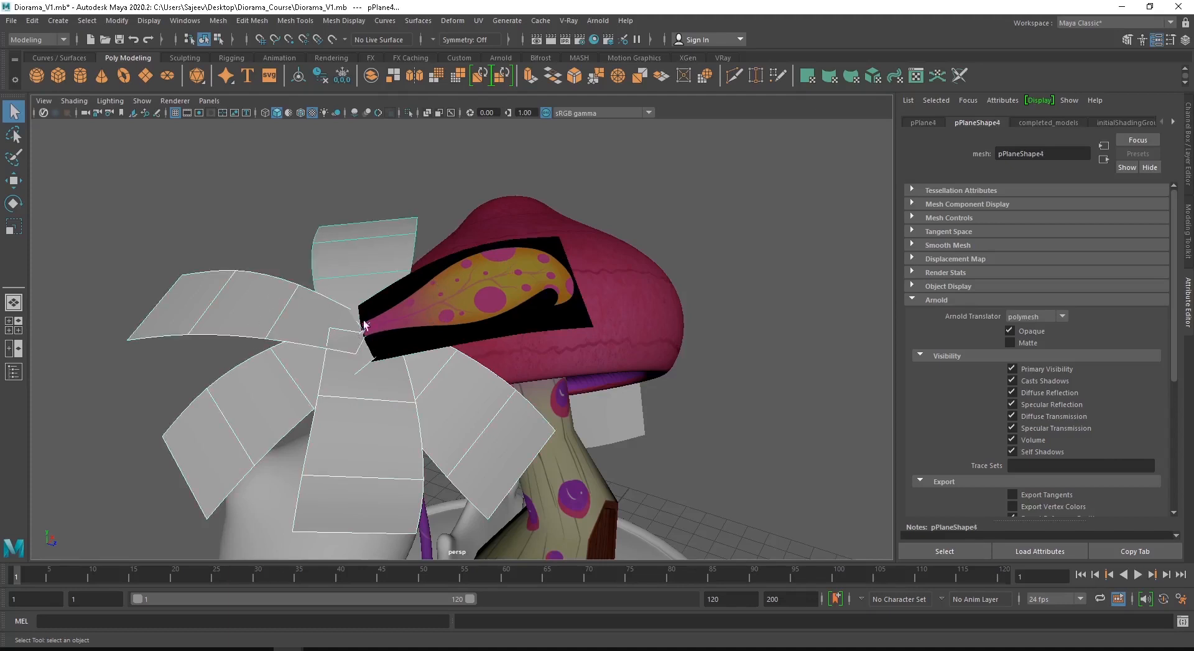
right_click(377, 239)
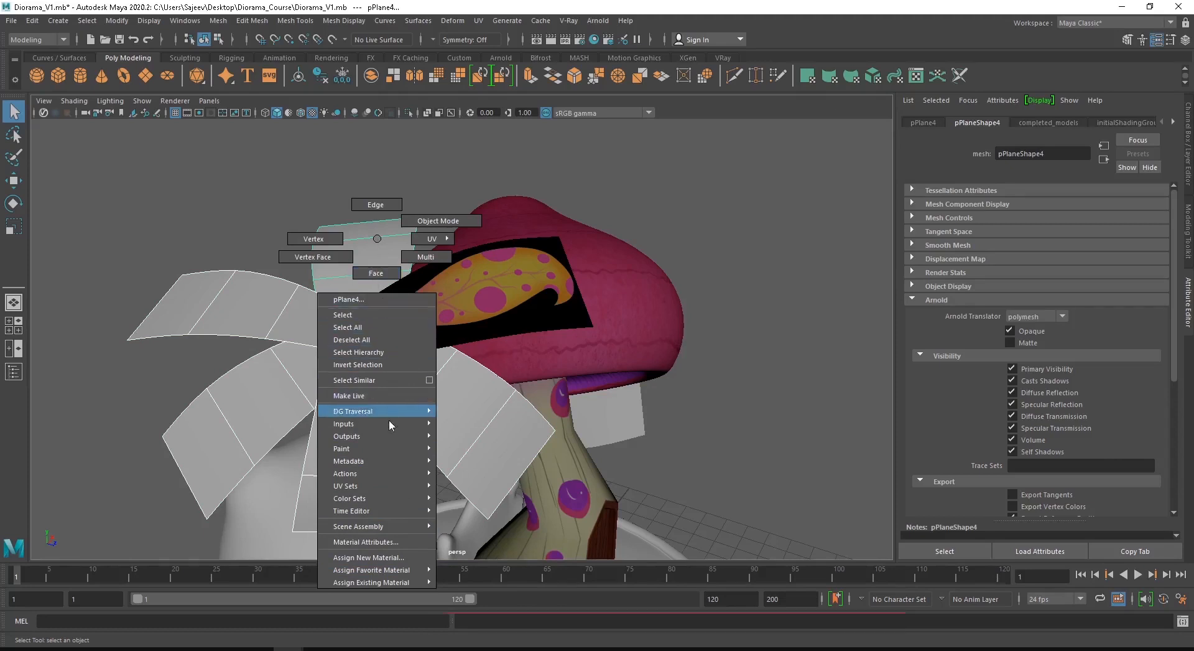
mouse_move(350, 591)
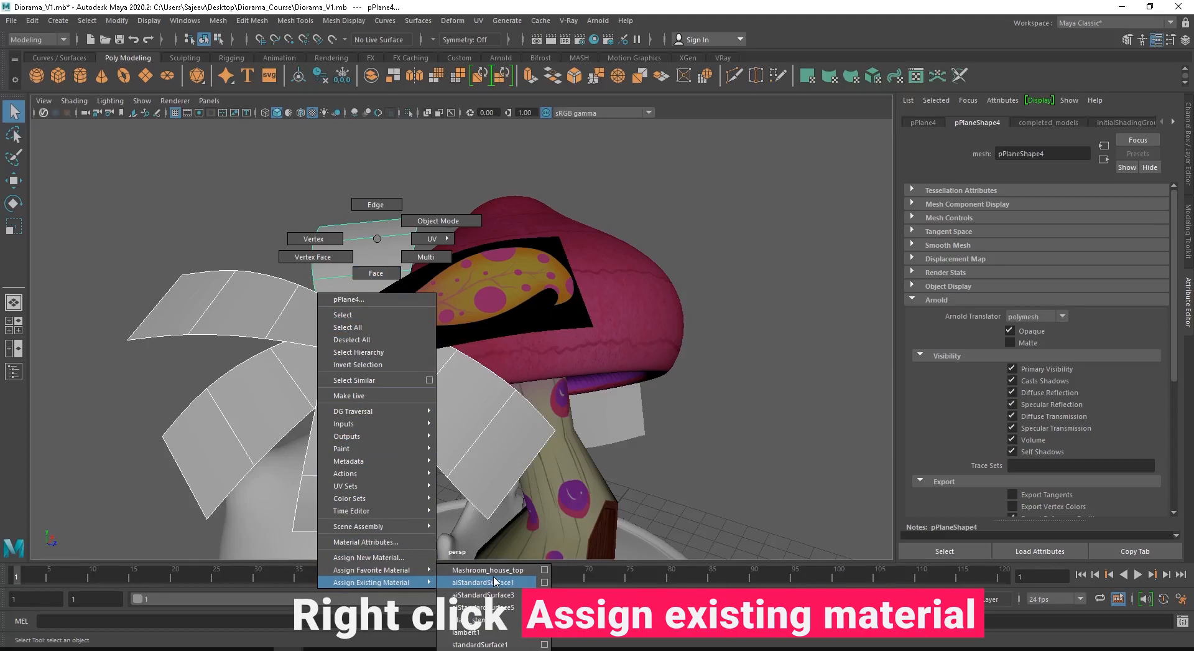
click(491, 607)
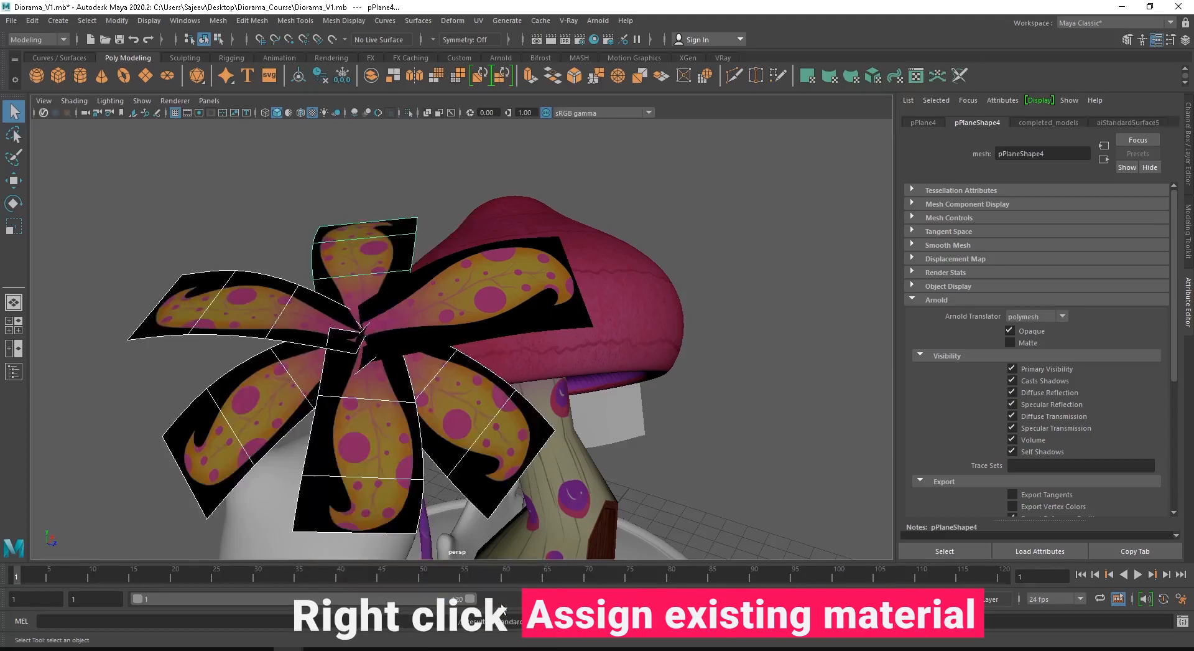
Rename the material shared by the plant's leaves as plant_leaaf
click(512, 435)
right_drag(500, 316, 519, 619)
text(plant_leaaf)
drag(1068, 154, 525, 214)
key(Return)
click(524, 214)
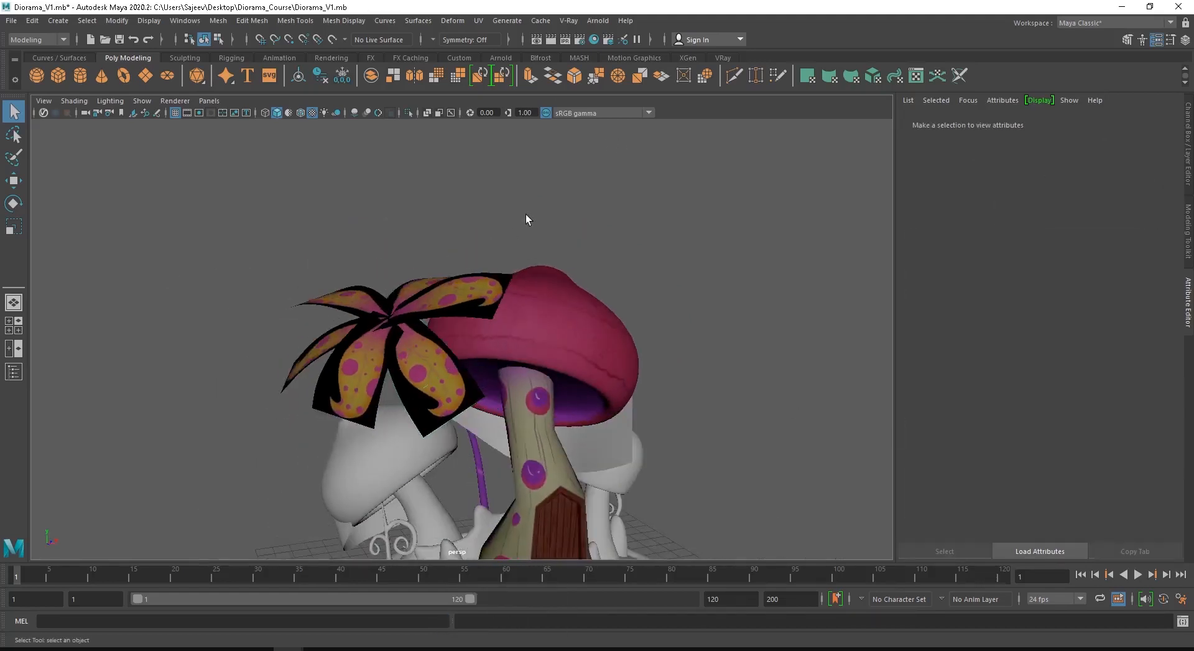
Assign a new Arnold aiStandardSurface material to the round ground base of the diorama
scroll(440, 349, down, 3)
alt+drag(440, 349, 462, 386)
alt+middle_drag(462, 385, 446, 314)
alt+drag(405, 309, 335, 300)
scroll(436, 249, up, 1)
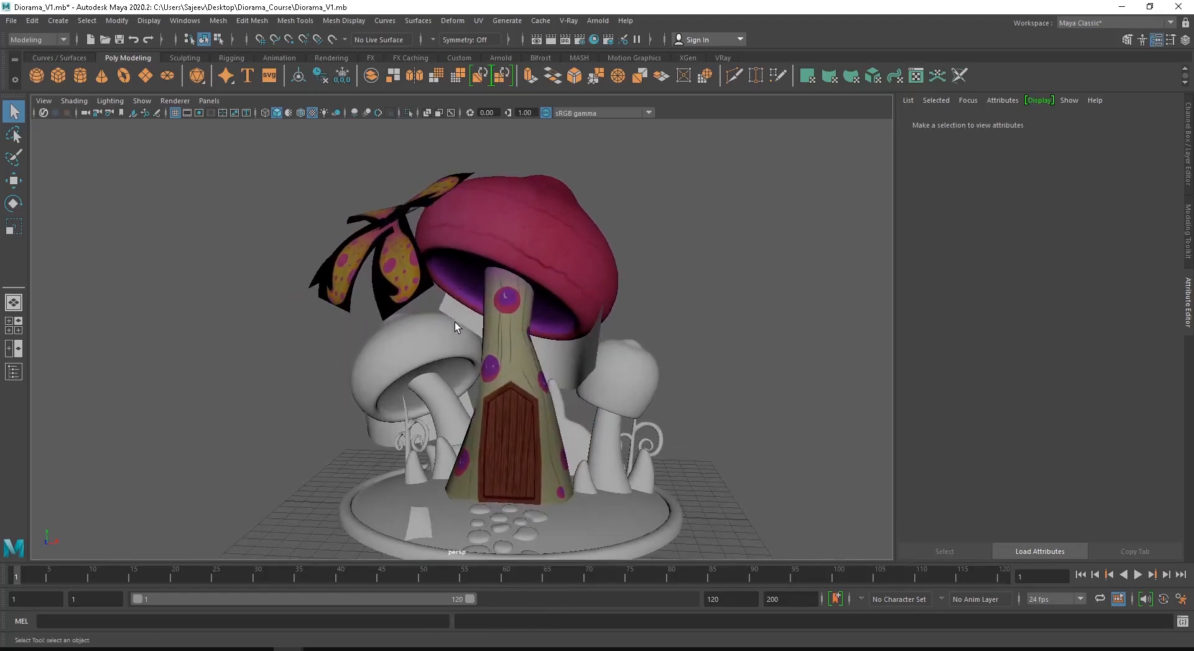
alt+drag(458, 362, 547, 405)
scroll(548, 410, down, 2)
alt+middle_drag(542, 435, 516, 330)
scroll(517, 331, up, 3)
alt+drag(529, 348, 533, 405)
click(543, 396)
scroll(559, 423, up, 3)
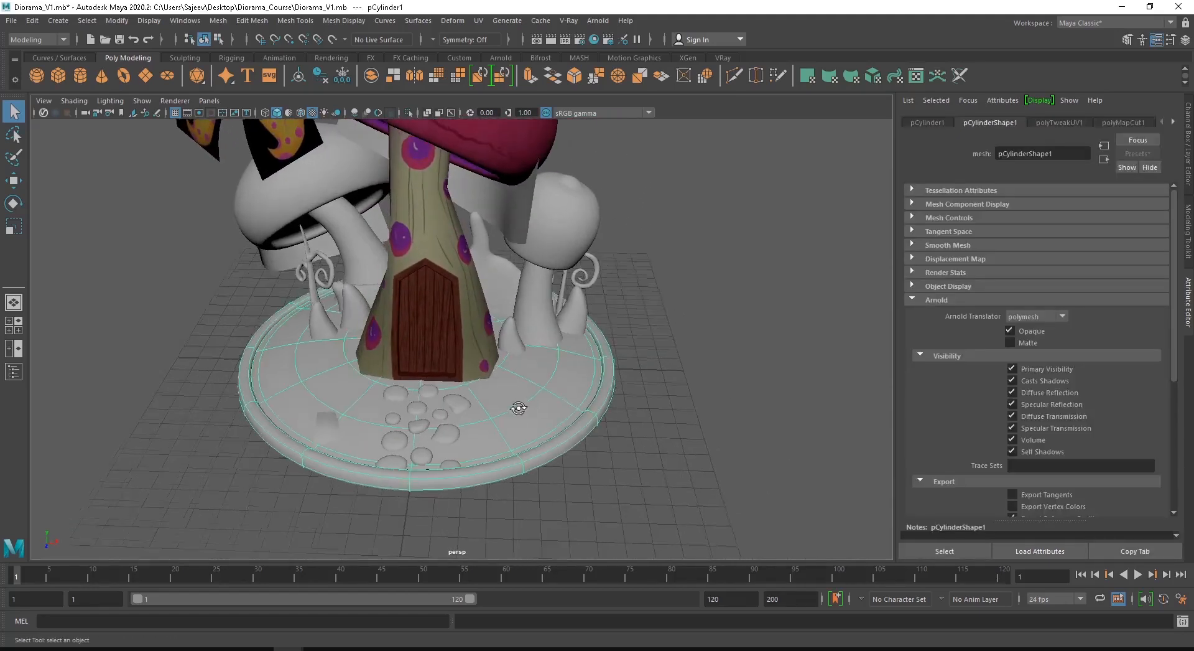
scroll(583, 442, down, 2)
right_drag(631, 324, 639, 631)
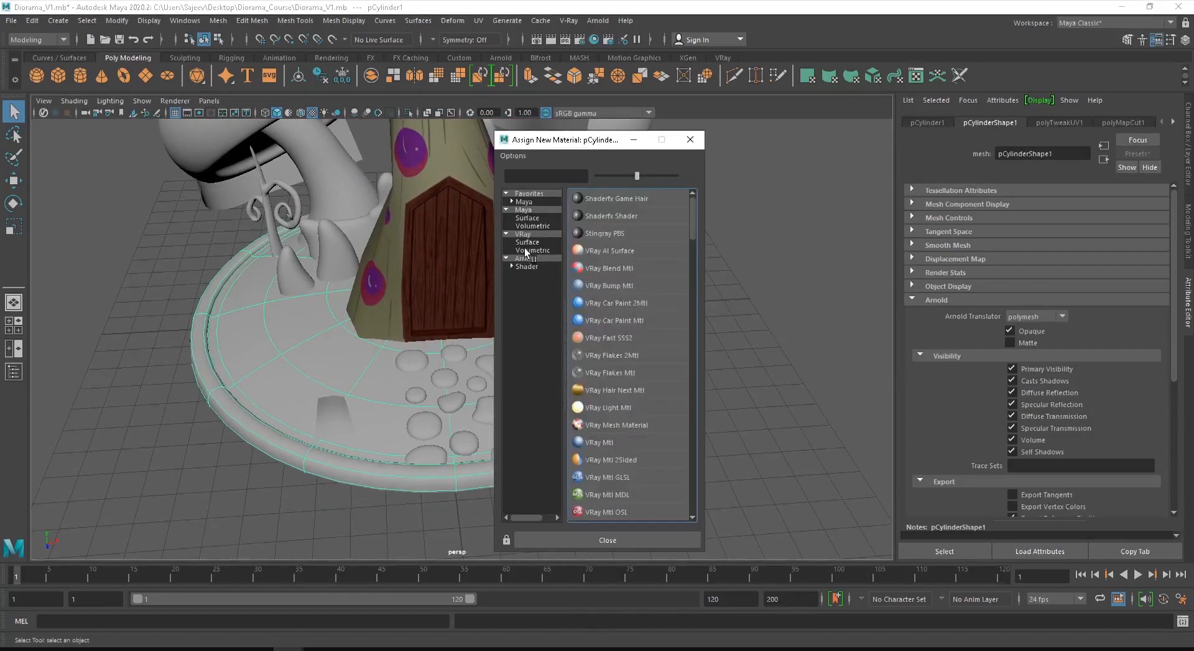
click(640, 441)
Rename the base's new material as ground
double_click(1033, 154)
text(ground)
key(Return)
scroll(1056, 272, up, 3)
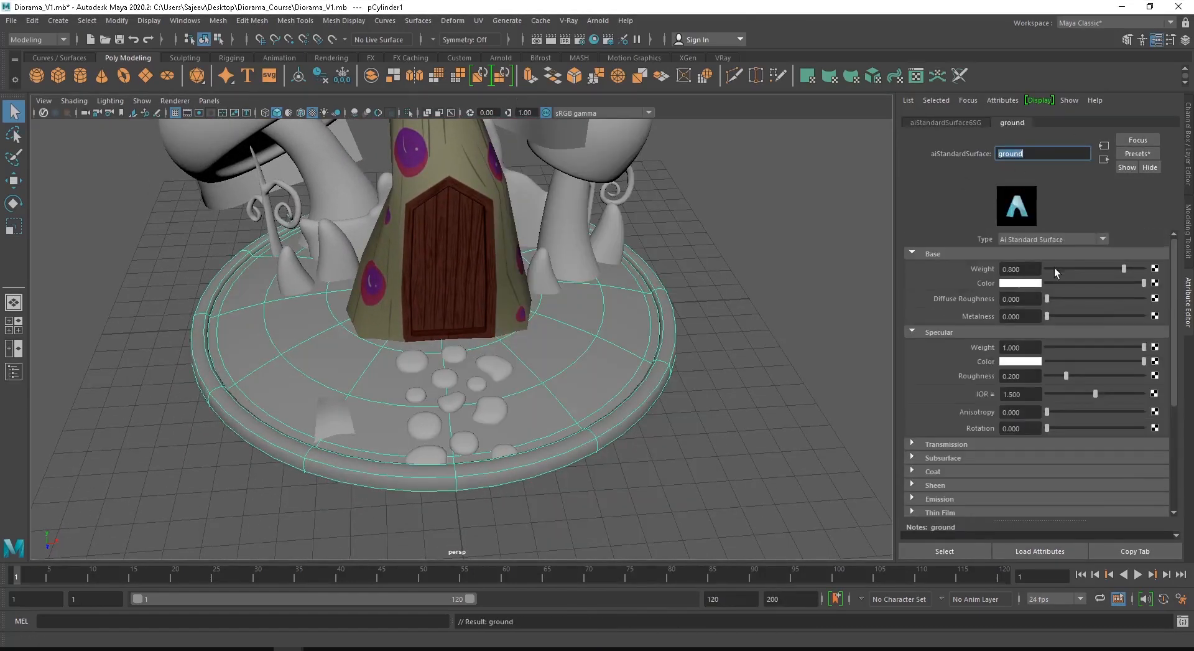
Connect a File texture to the ground material's base color and load the painted ground image into it
click(1155, 283)
click(1157, 295)
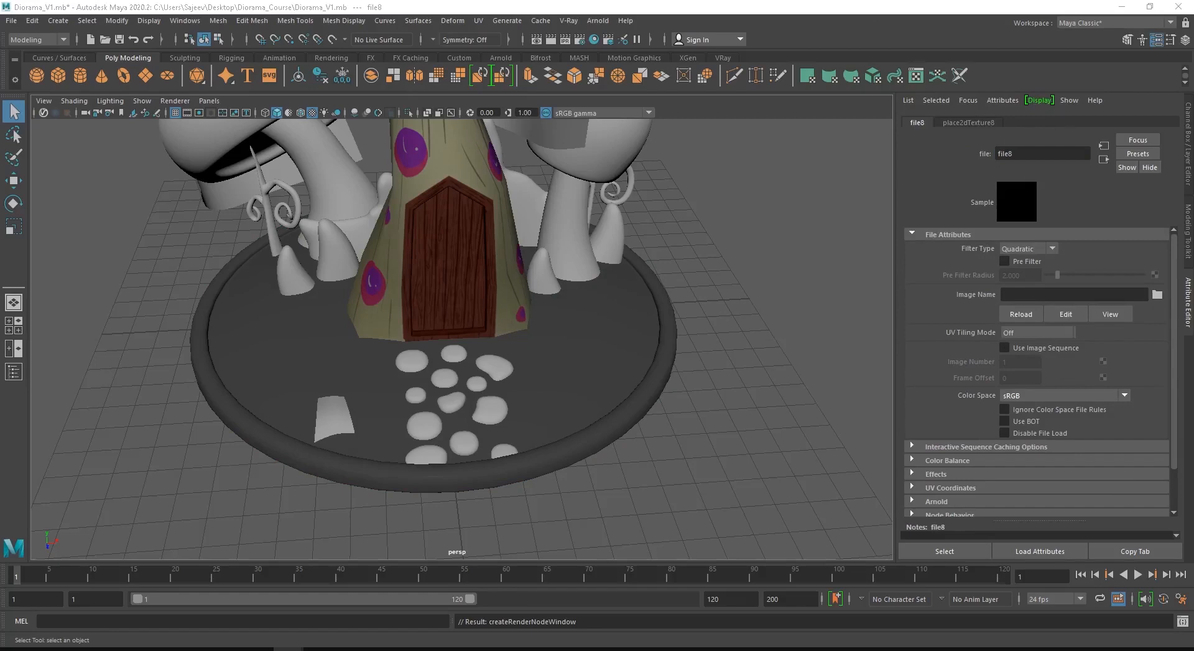
double_click(573, 377)
alt+drag(563, 359, 479, 334)
click(715, 389)
Assign a new Arnold aiStandardSurface material to the stem of the small mushroom beside the house
click(423, 395)
alt+middle_drag(479, 333, 547, 319)
scroll(547, 318, up, 1)
right_drag(618, 295, 594, 613)
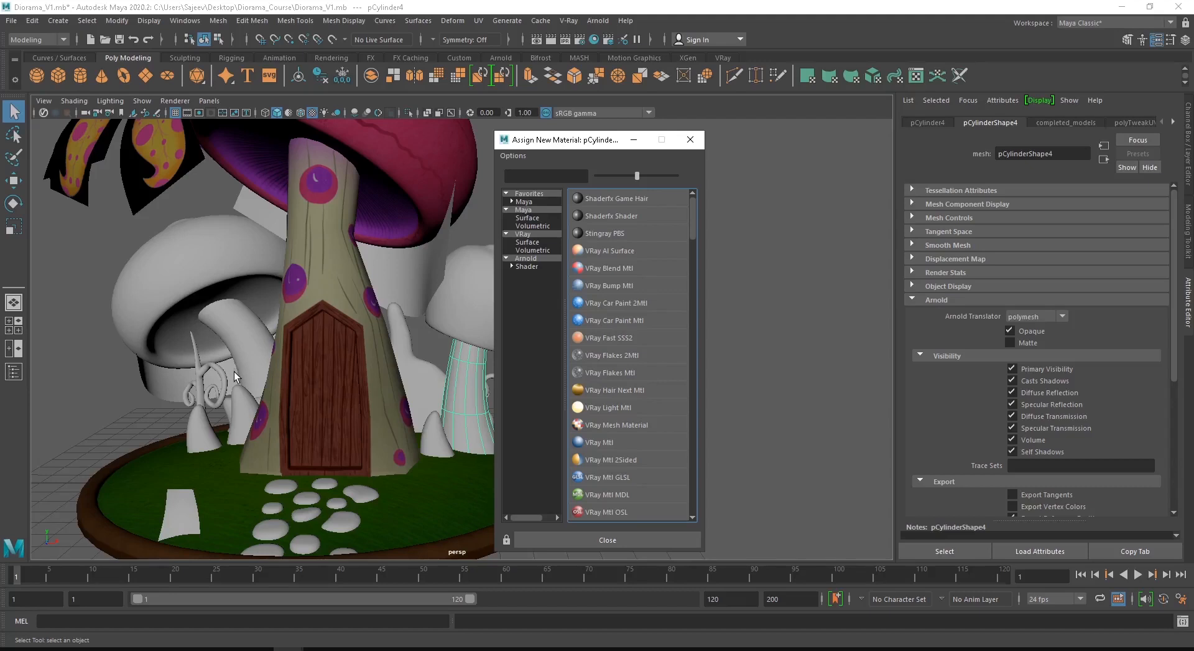
scroll(610, 413, down, 3)
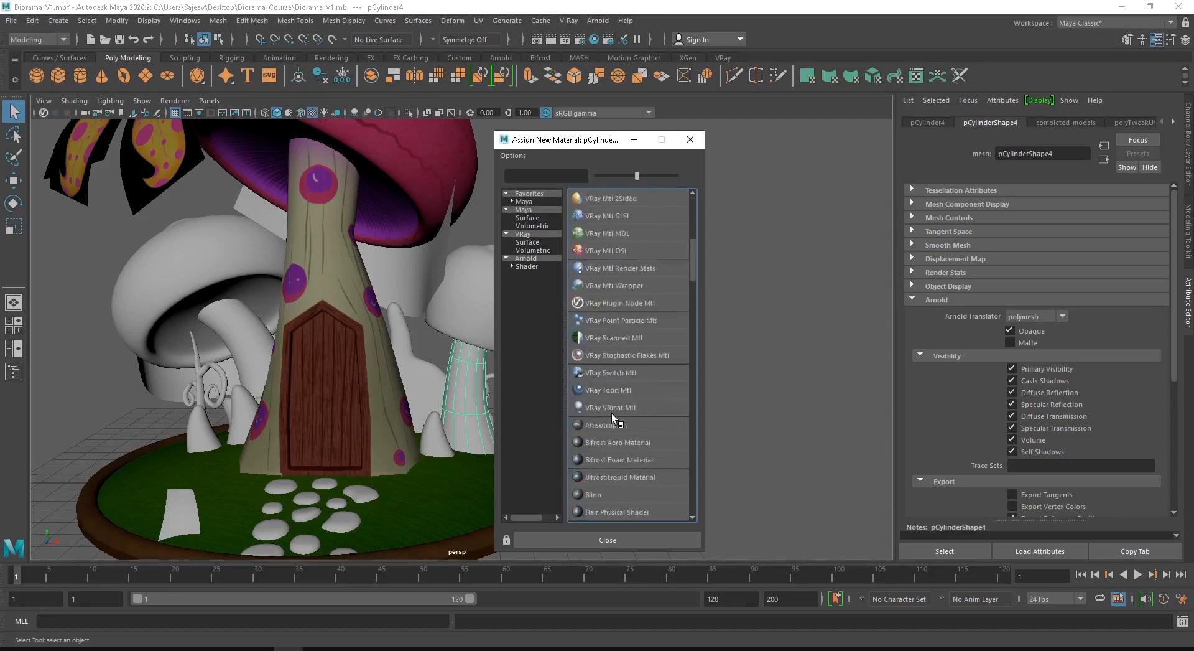
click(527, 266)
click(606, 387)
Rename the small mushroom stem's material as small mashroom bottom and connect a File texture to its base color
double_click(1039, 153)
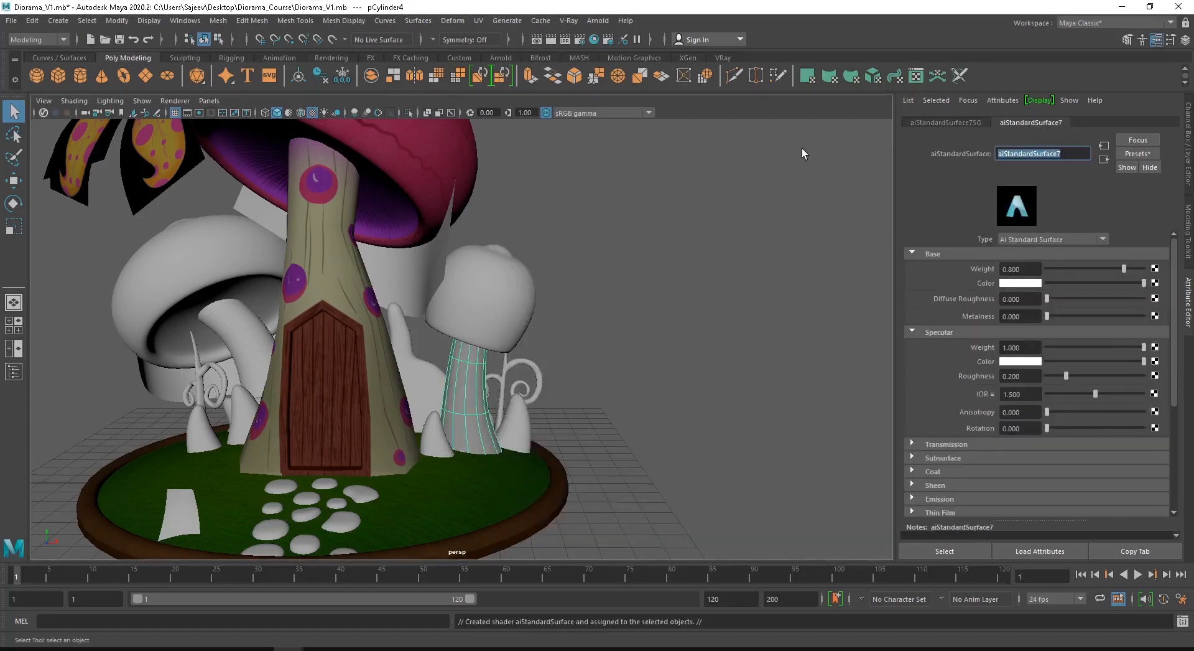
text(small mashroom bottom)
key(Return)
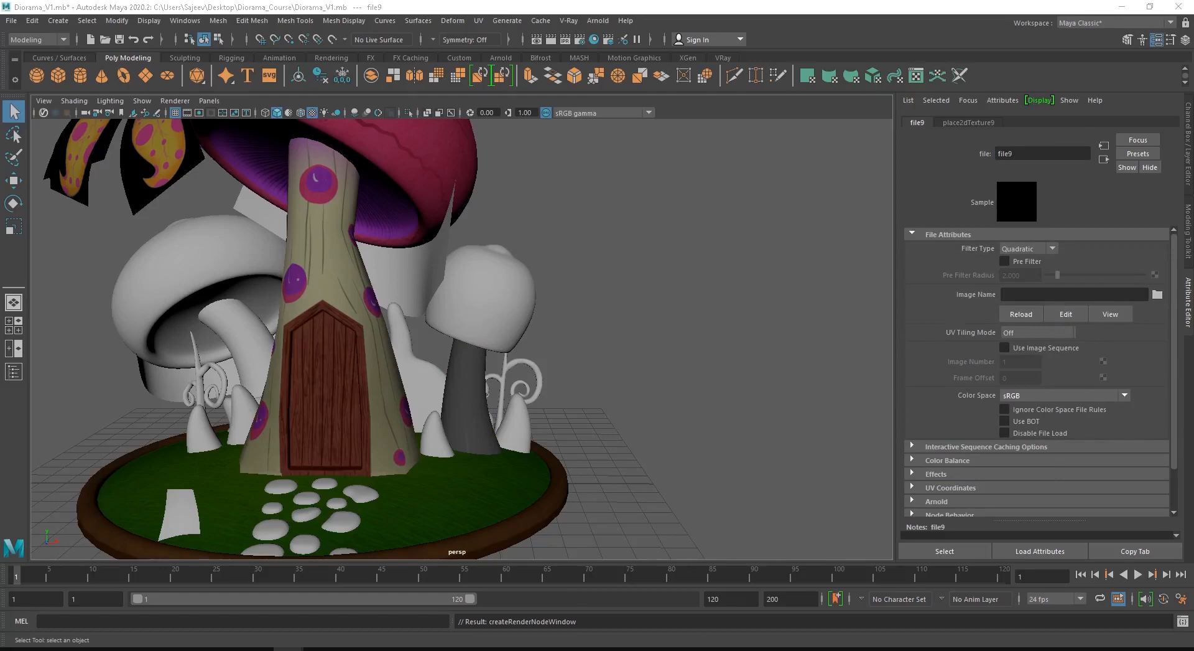
Give the small mushroom's cap a new, renamed aiStandardSurface material with a File texture image on its base color
right_drag(512, 303, 548, 390)
click(647, 439)
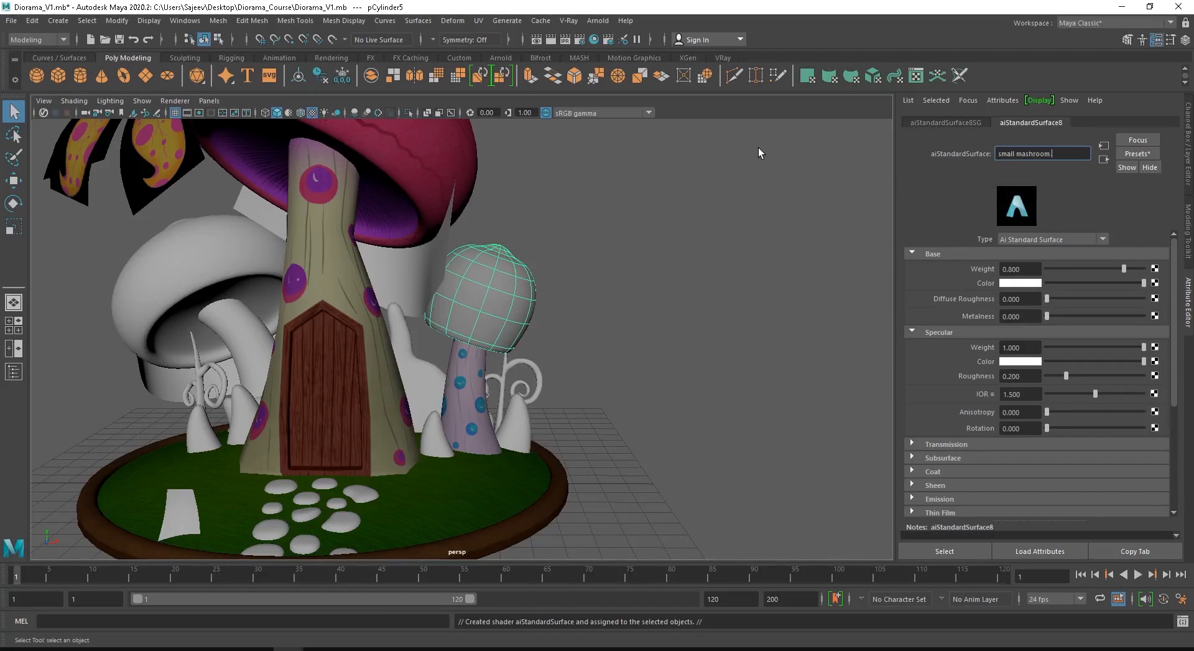
key(Return)
click(1154, 283)
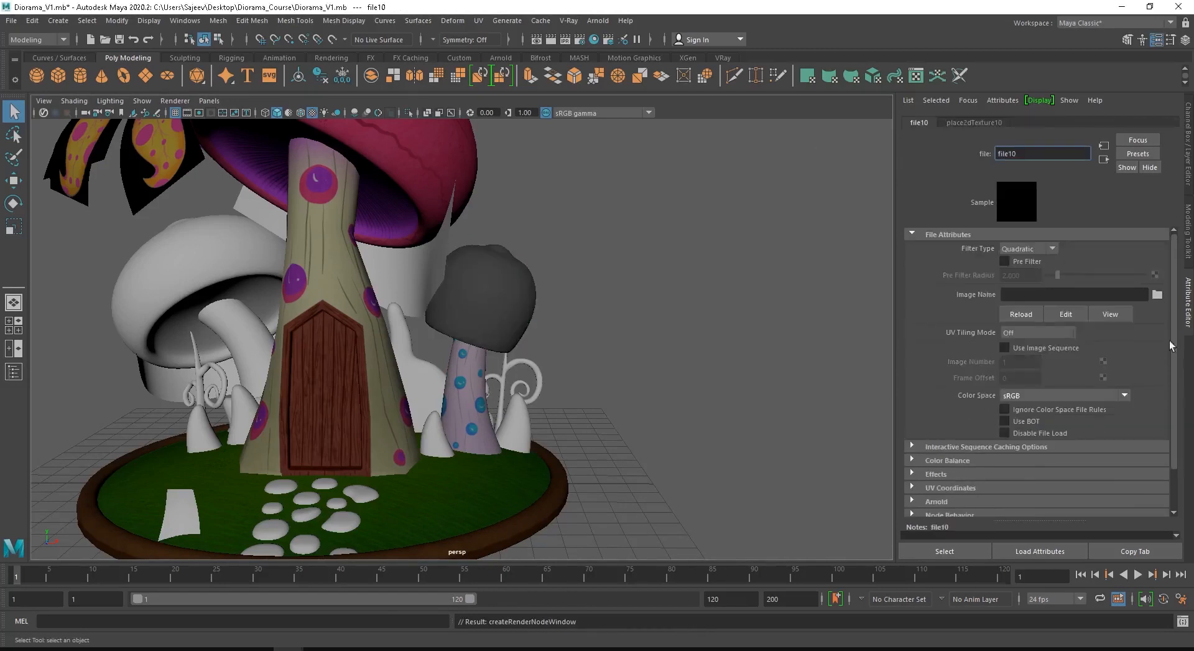
click(1157, 295)
Select the stem of the untextured mushroom behind the house
click(237, 348)
alt+middle_drag(211, 344, 388, 367)
alt+right_drag(388, 367, 264, 308)
right_drag(403, 316, 394, 635)
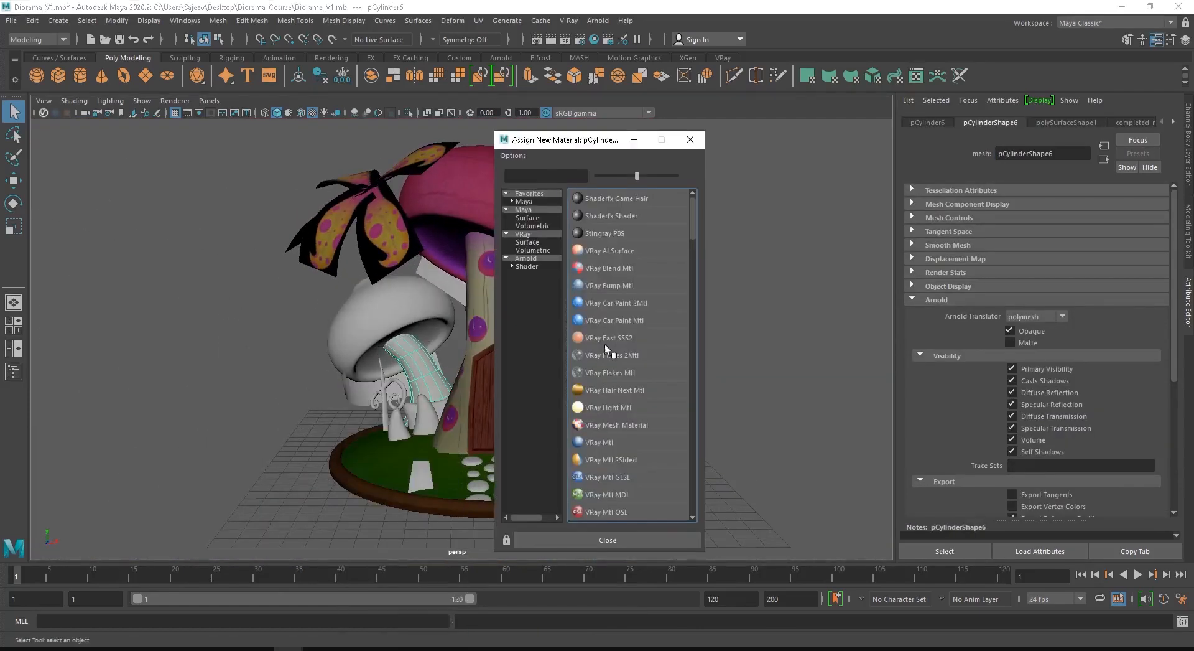
click(615, 444)
key(ctrl+z)
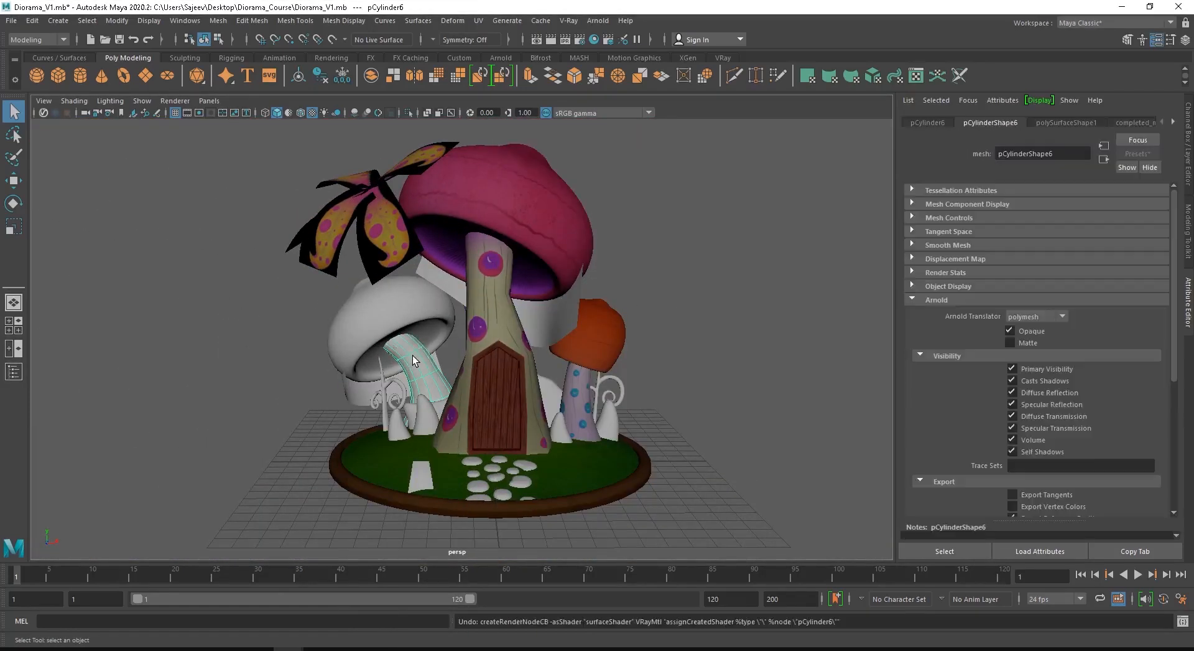
Assign a new Arnold aiStandardSurface material to the back mushroom's stem and name it back mashroom bottom
right_drag(413, 360, 417, 635)
click(533, 260)
click(614, 375)
drag(1063, 151, 606, 161)
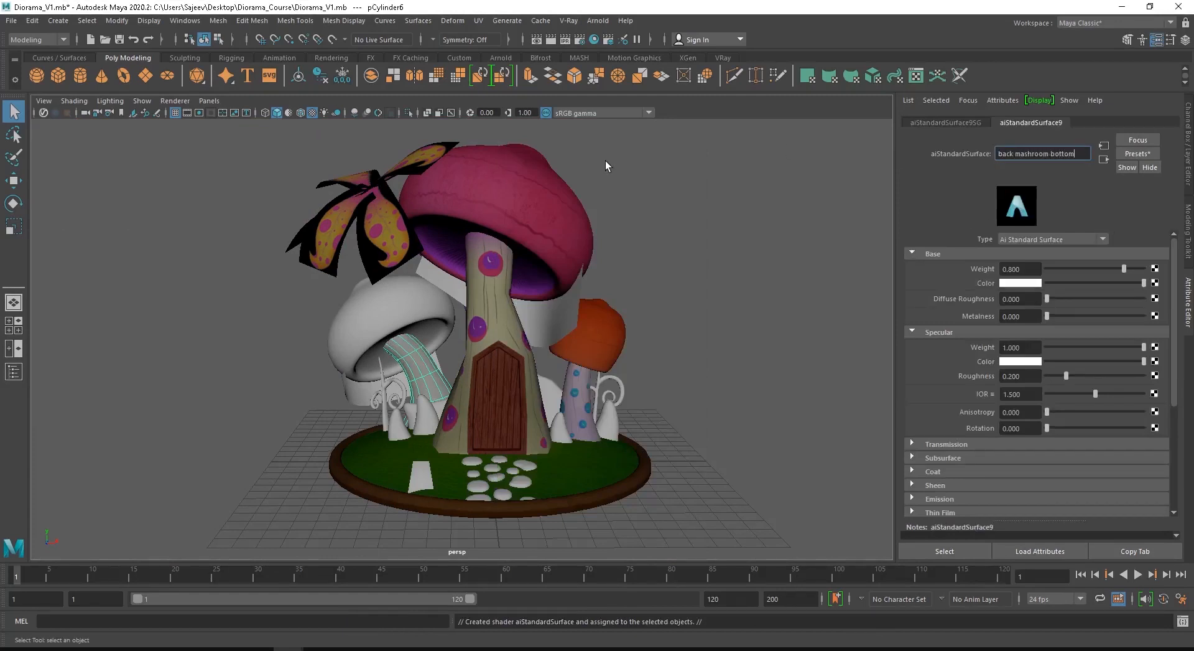
key(Return)
Connect a File texture to the back mushroom stem's base color and load the painted stem image
click(1155, 283)
click(607, 280)
click(1158, 294)
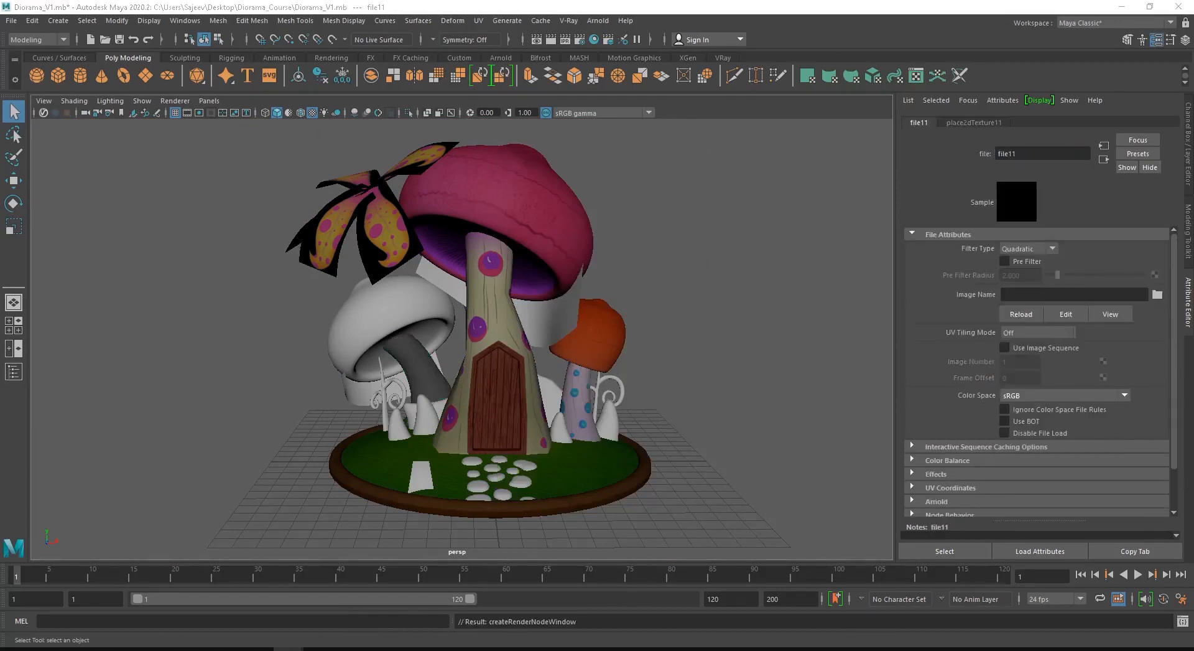
Assign a new Arnold aiStandardSurface material to the back mushroom's cap and name it back mashroom top
click(421, 306)
right_drag(421, 306, 416, 627)
click(553, 260)
click(625, 376)
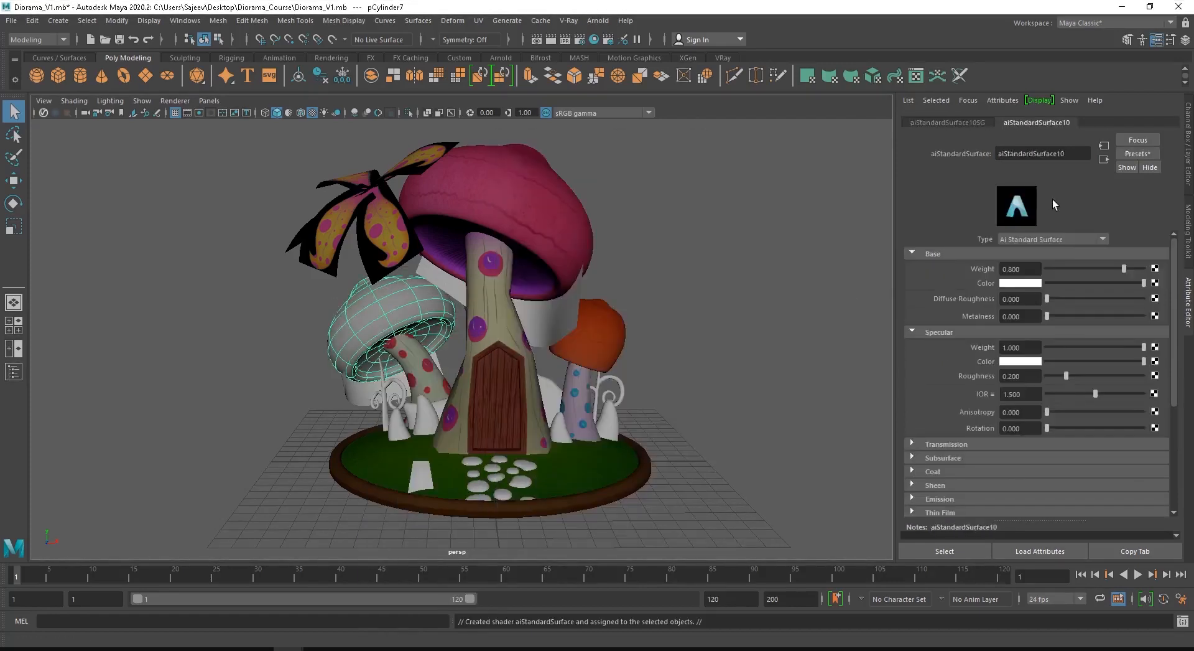
double_click(1042, 153)
text(back mashroom top)
key(Return)
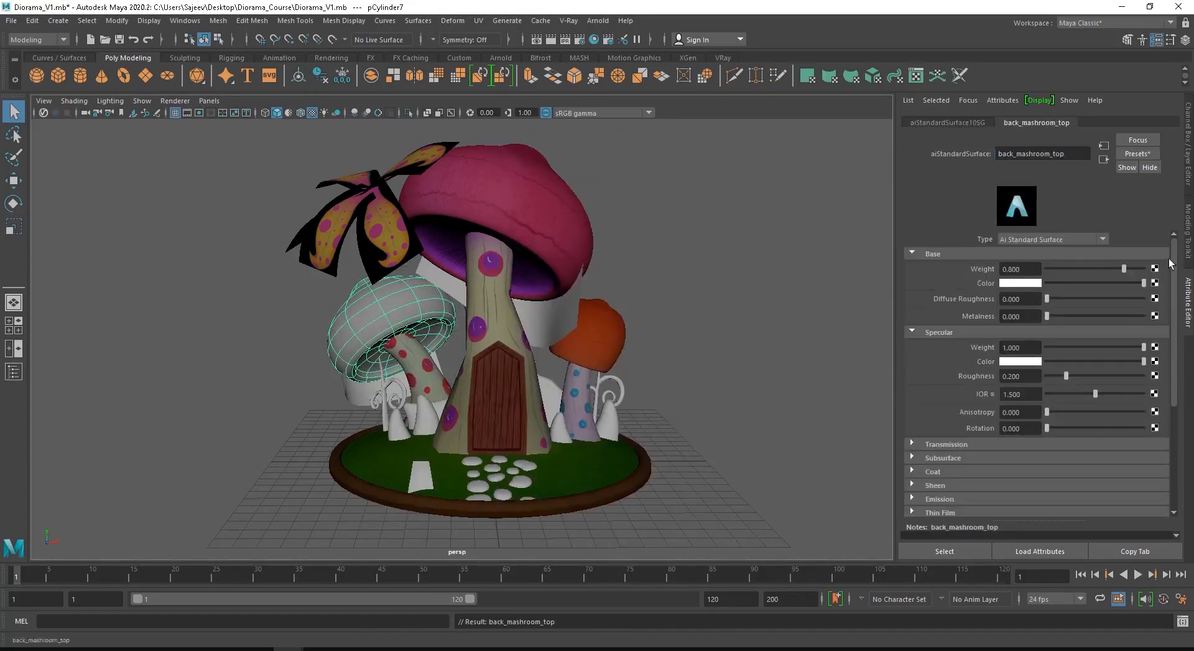
Connect a File texture to the back mushroom cap's base color and load the painted cap image
click(1155, 284)
click(622, 283)
click(1158, 296)
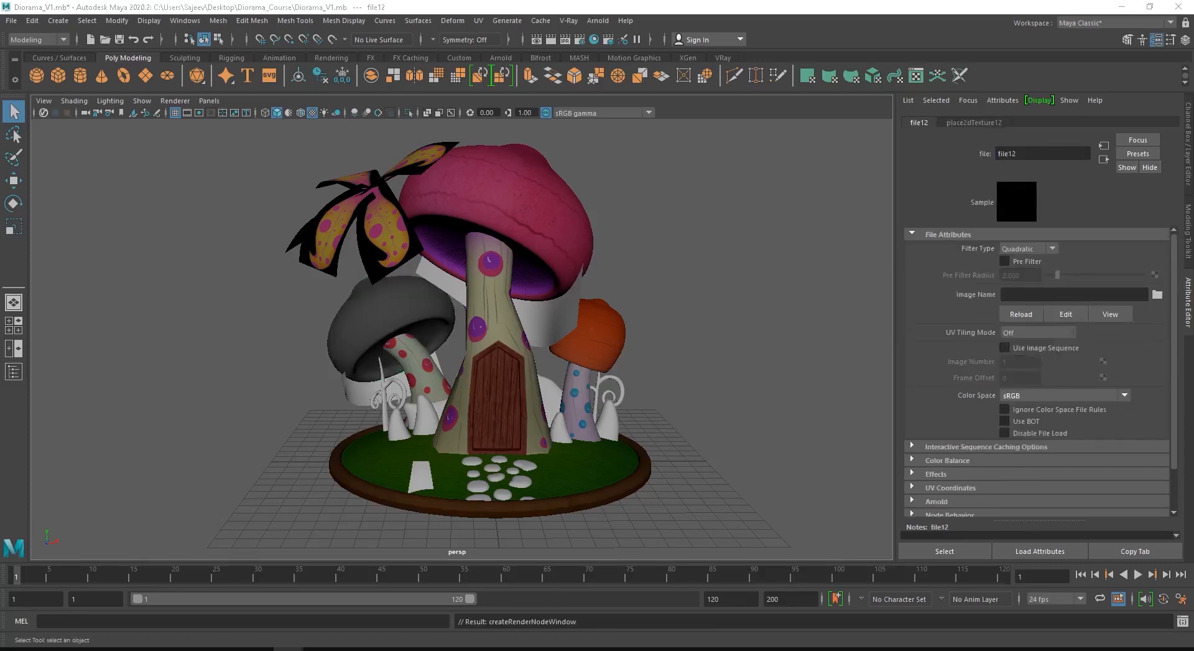
double_click(460, 322)
click(702, 290)
Assign a new Arnold aiStandardSurface material to the large coral behind the house
alt+drag(404, 373, 454, 378)
alt+right_drag(454, 378, 464, 634)
click(450, 384)
scroll(591, 414, down, 5)
click(622, 436)
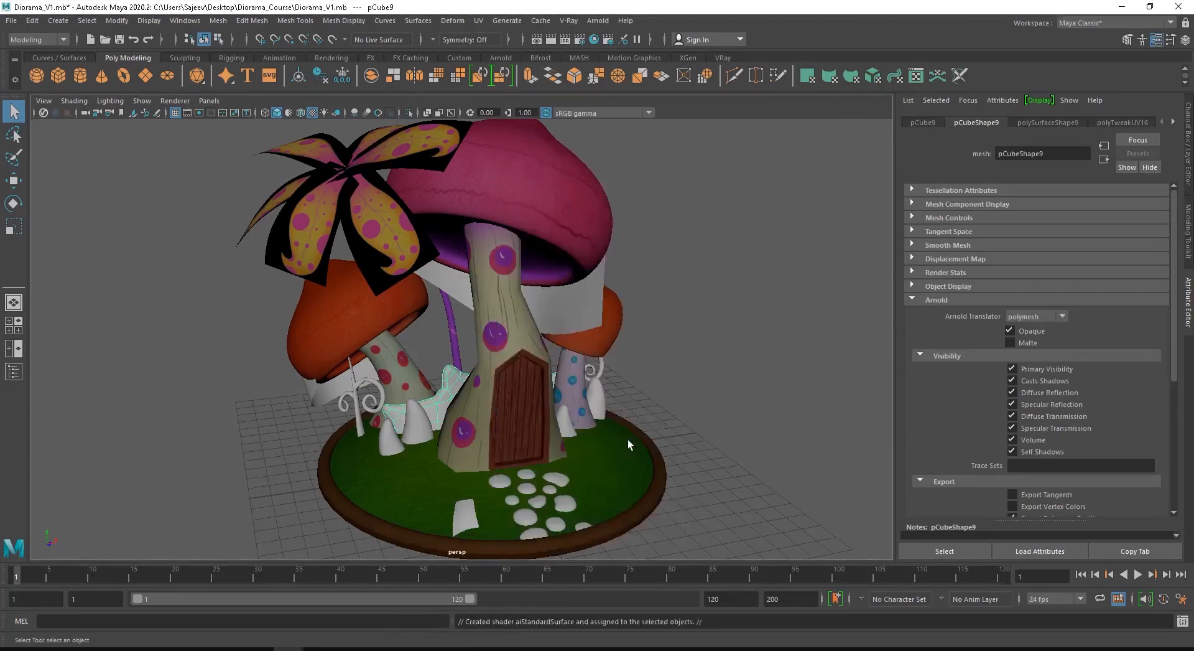
Rename the large coral's material as big coral and load Big coral.psd as its base color File texture
text(big_co)
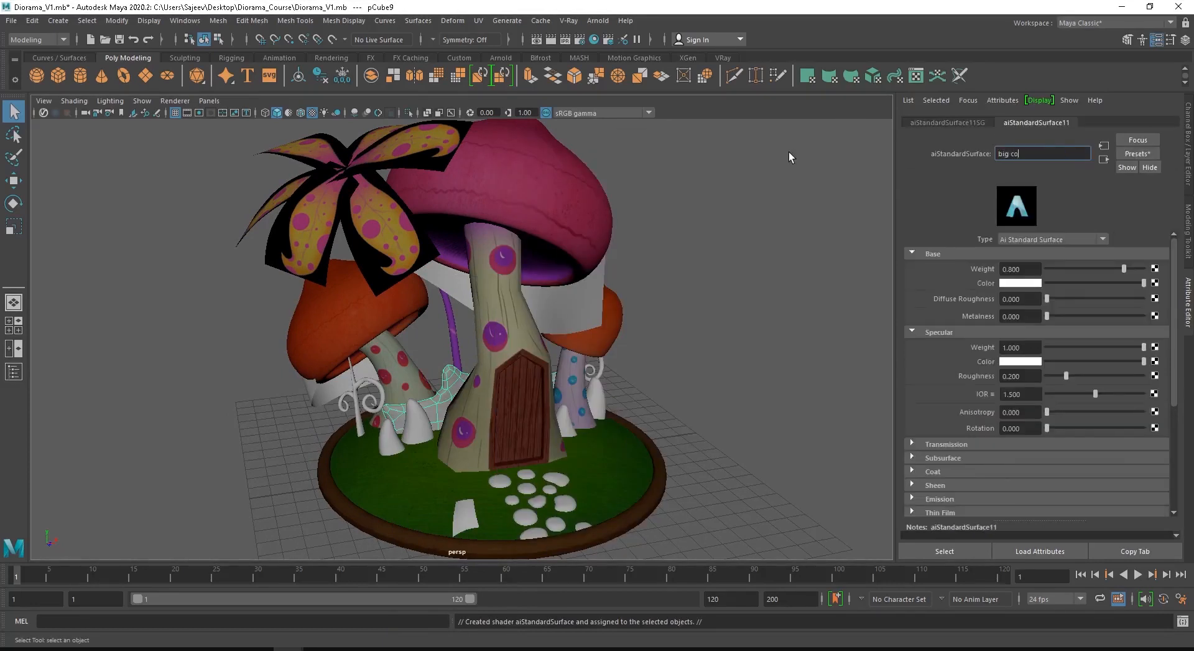
text(ral)
key(Return)
click(1154, 283)
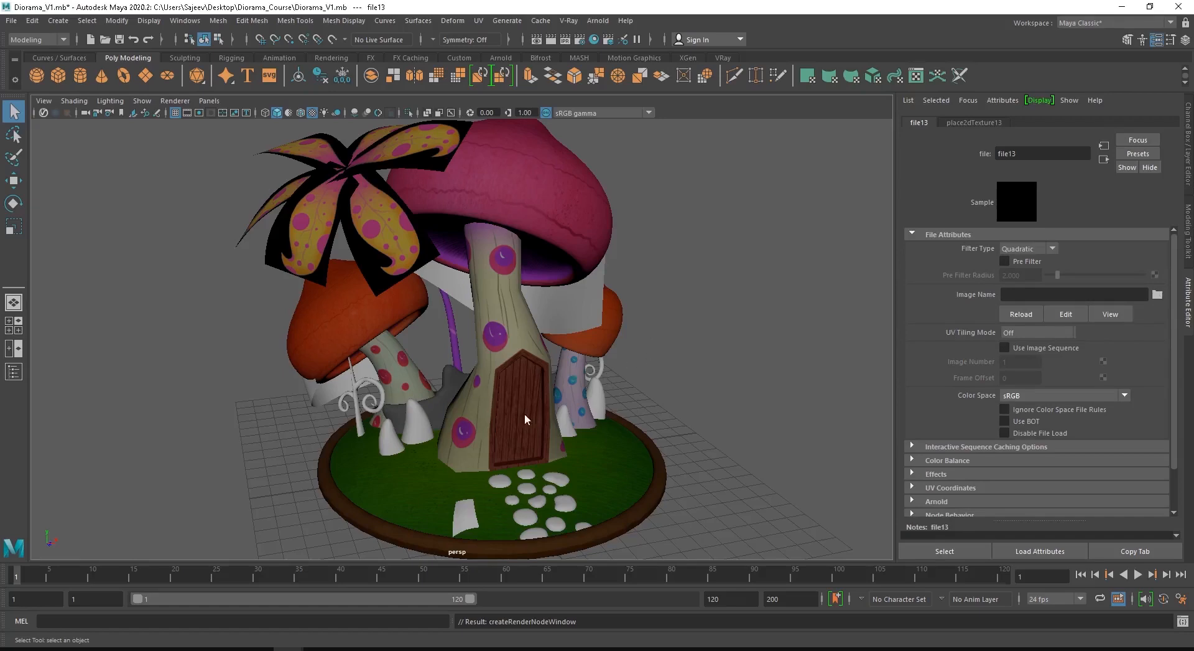
alt+drag(461, 380, 460, 409)
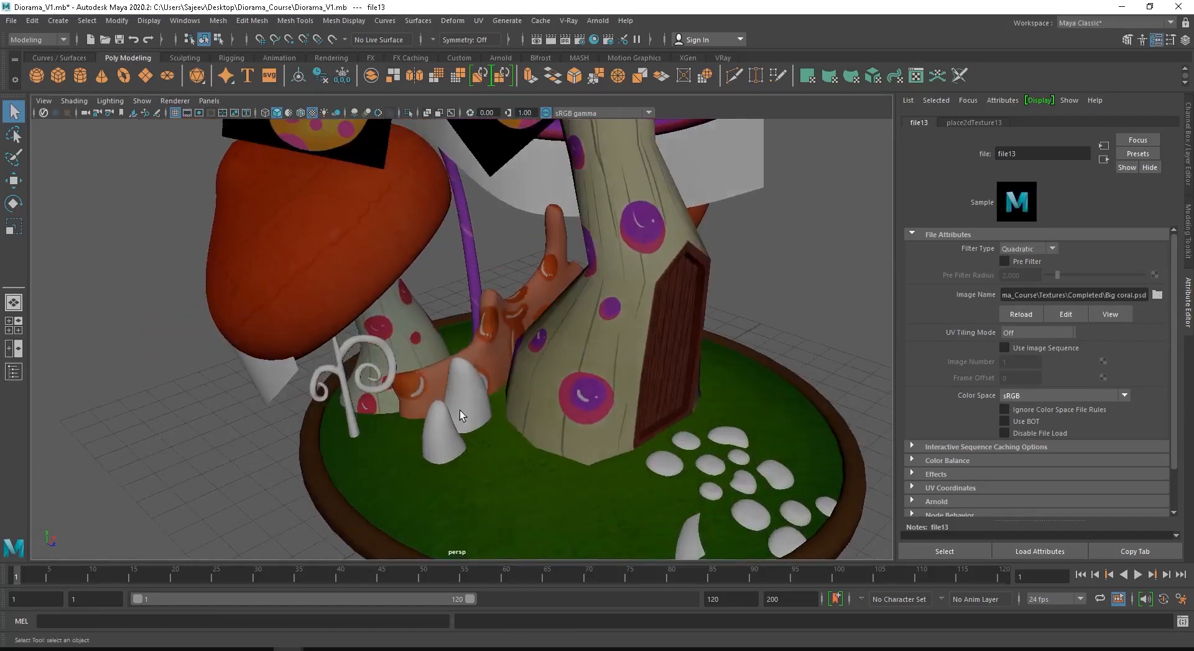
Select all the small cone-shaped corals around the house and assign them a new Arnold aiStandardSurface material
click(462, 406)
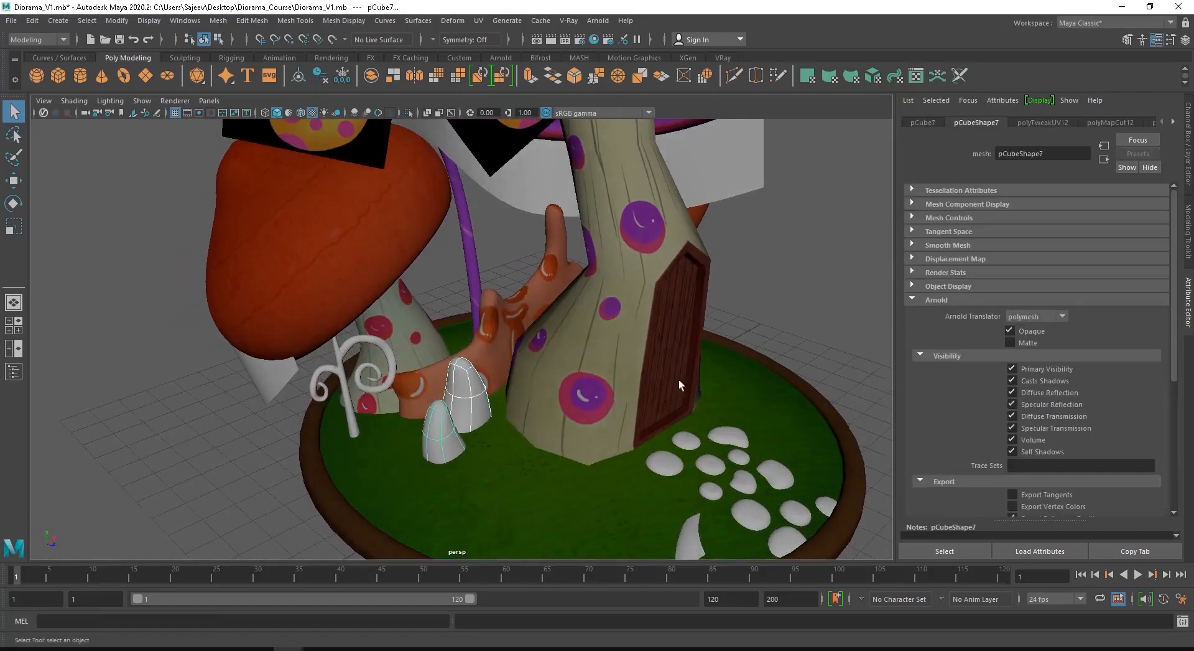
alt+drag(678, 380, 651, 434)
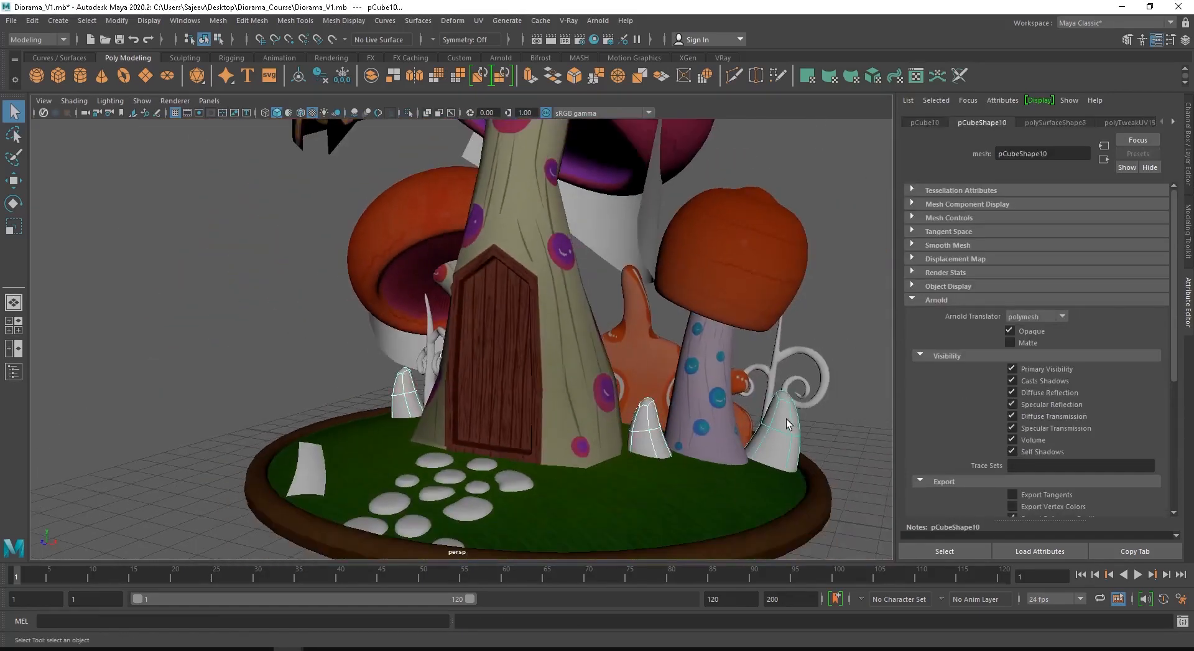
right_drag(786, 419, 777, 635)
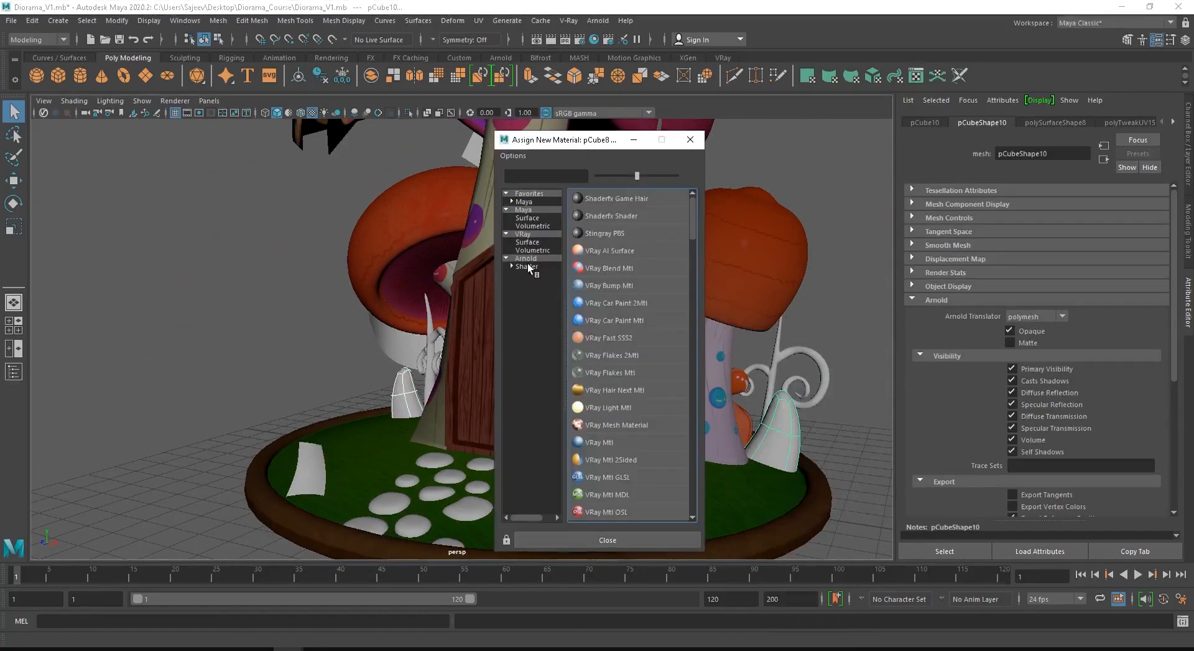
click(527, 261)
click(626, 444)
Rename the cone-shaped corals' material as small corals and load Small coral.psd as its base color File texture
double_click(1045, 156)
text(small c)
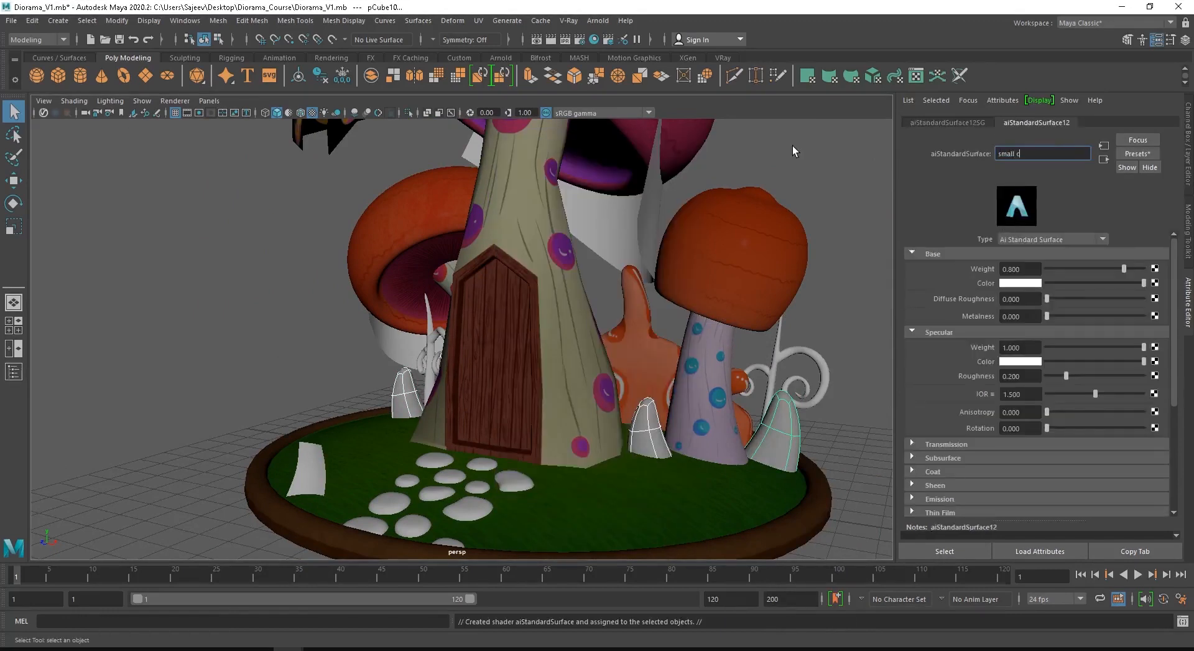
text(orals)
key(Return)
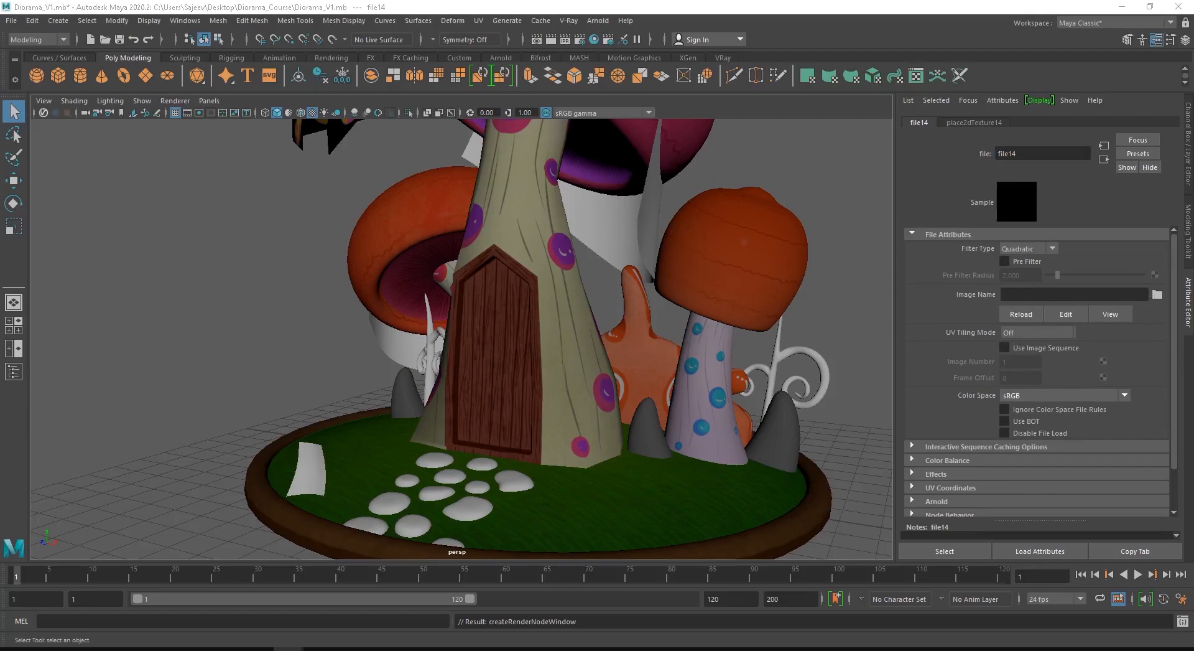
alt+drag(476, 390, 547, 376)
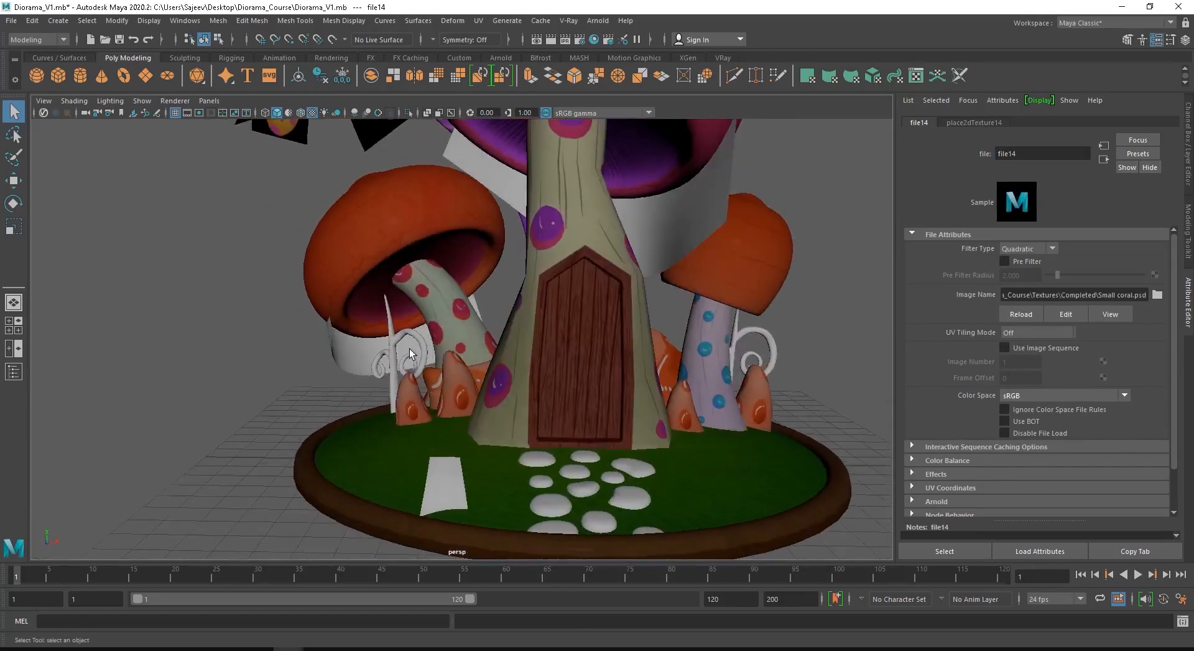
Select the curled plants on both sides of the house and assign them a new Arnold aiStandardSurface material
click(410, 349)
shift+click(750, 339)
scroll(588, 335, down, 4)
alt+drag(585, 334, 566, 333)
right_drag(709, 336, 759, 577)
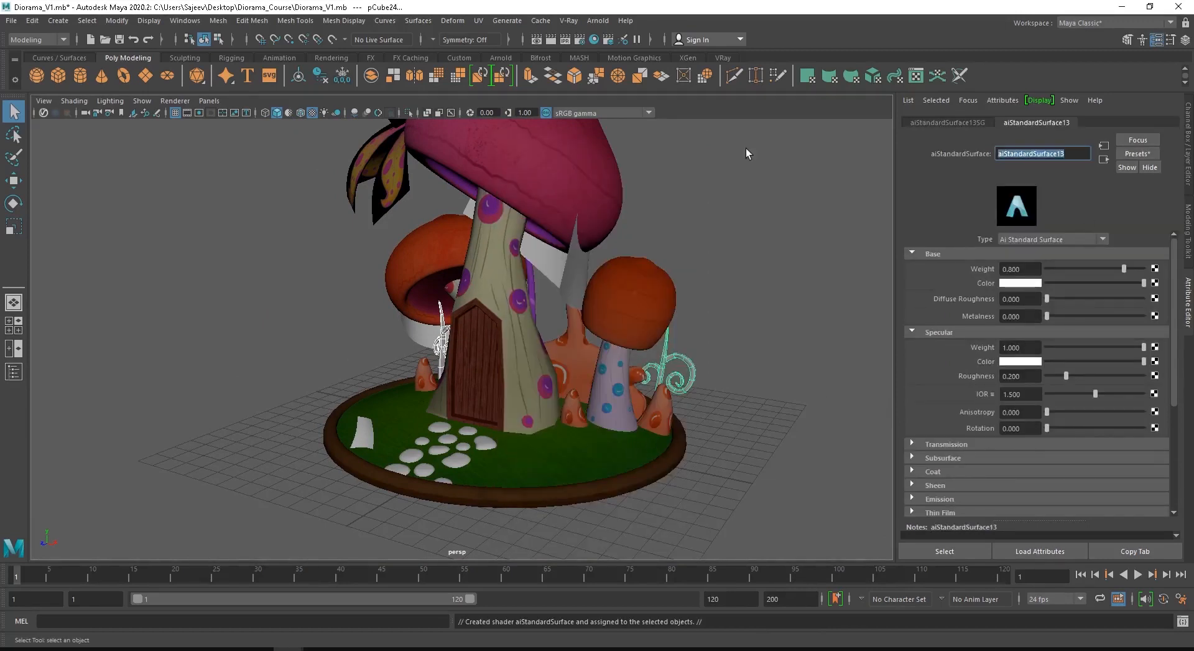
Rename the curled plants' material as small_plant and load Small plants.psd as its base color File texture
key(Return)
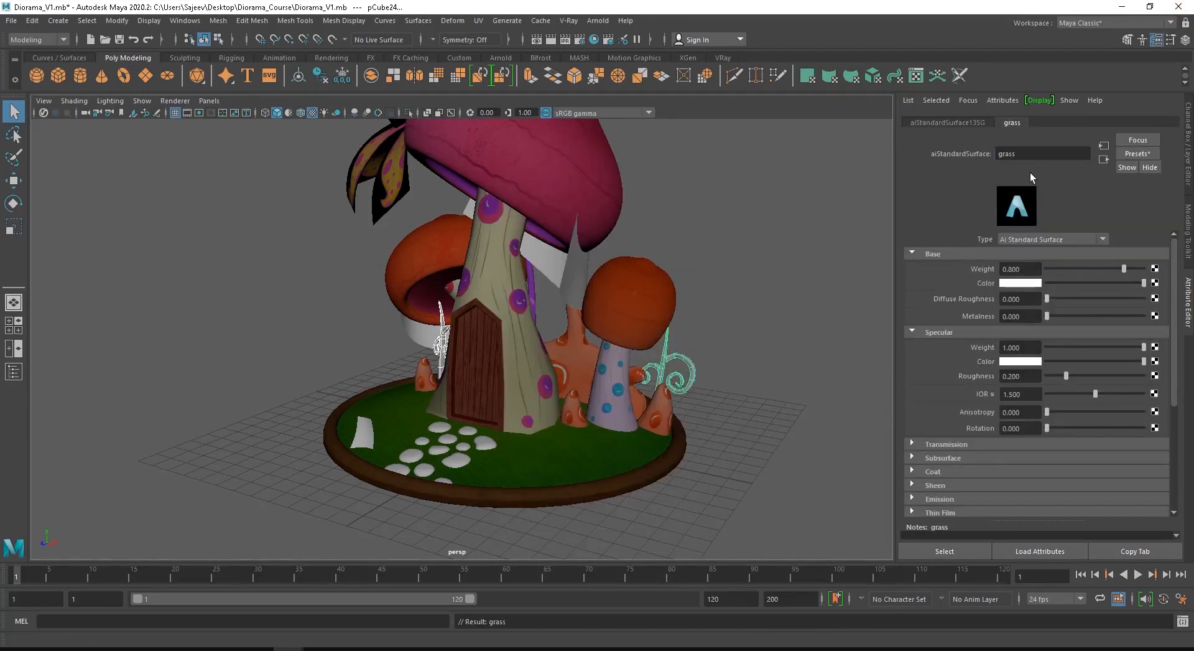
drag(1032, 155, 856, 143)
text(small_plant)
key(Return)
click(1155, 283)
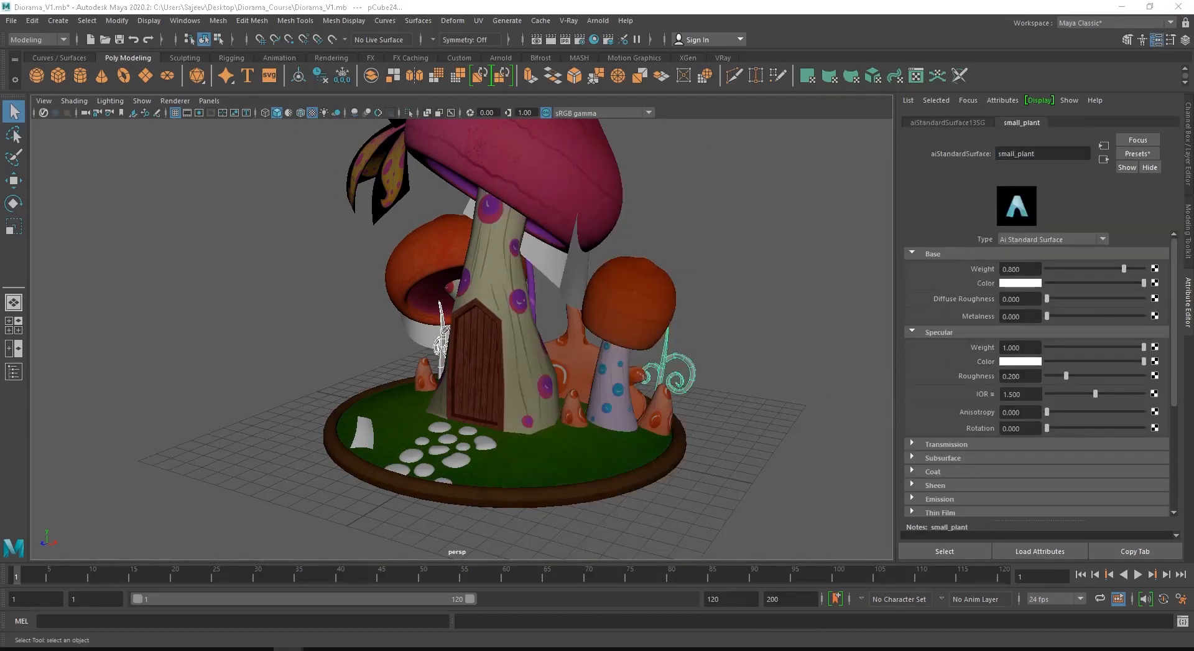
click(1158, 295)
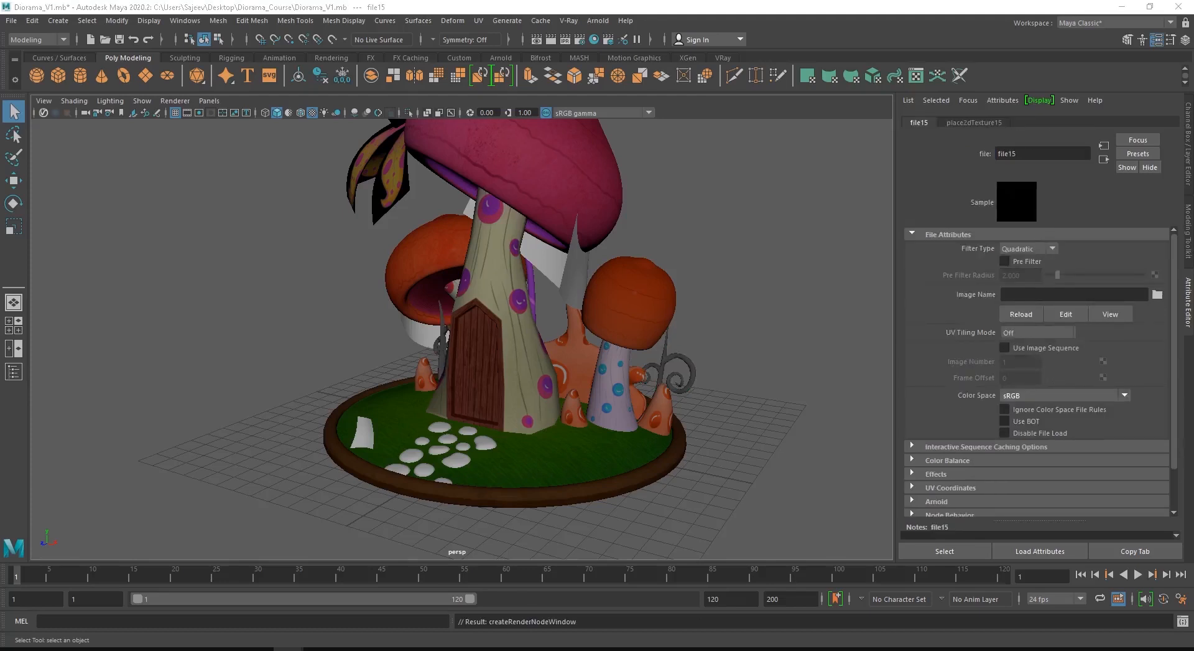
double_click(721, 313)
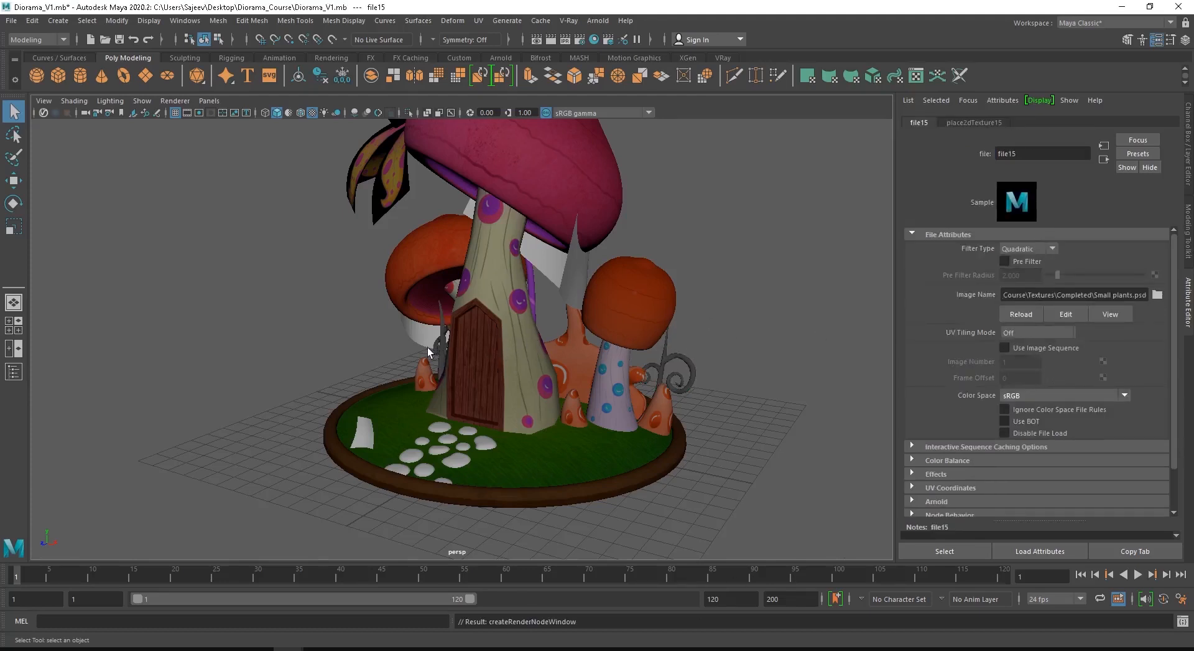
Select the hanging vine meshes under the mushroom caps and assign them a new Arnold aiStandardSurface material named wines
alt+drag(427, 347, 471, 339)
click(394, 348)
shift+click(608, 256)
alt+drag(616, 251, 608, 274)
right_drag(610, 272, 590, 591)
click(532, 266)
click(621, 453)
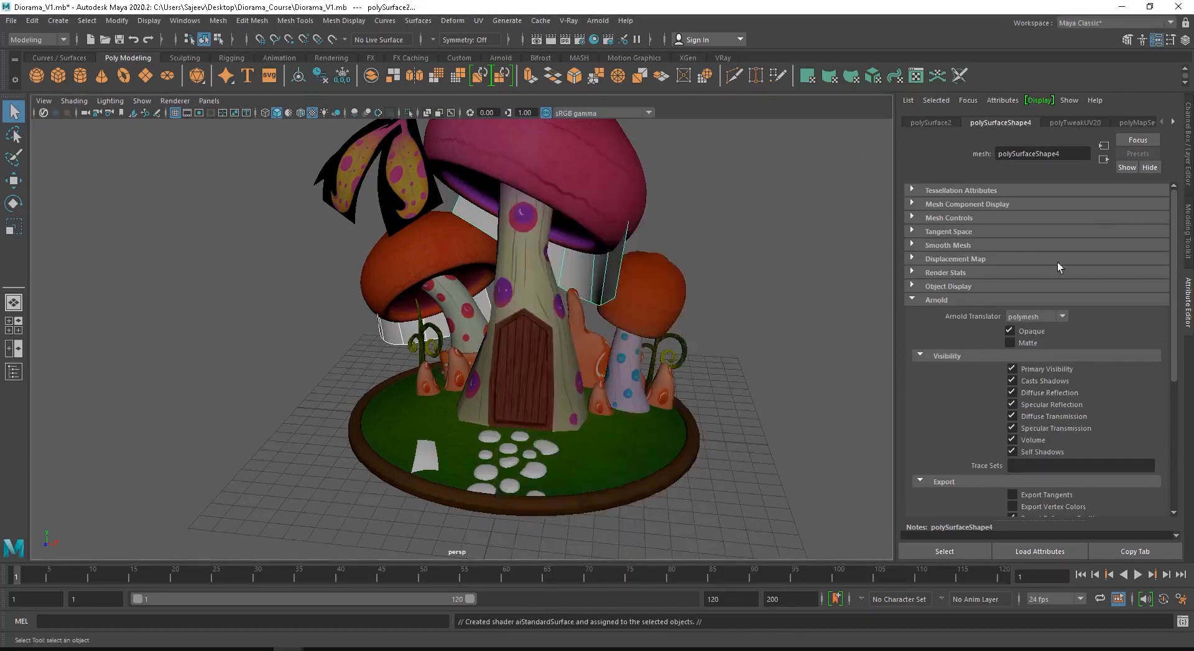
text(wines)
key(Return)
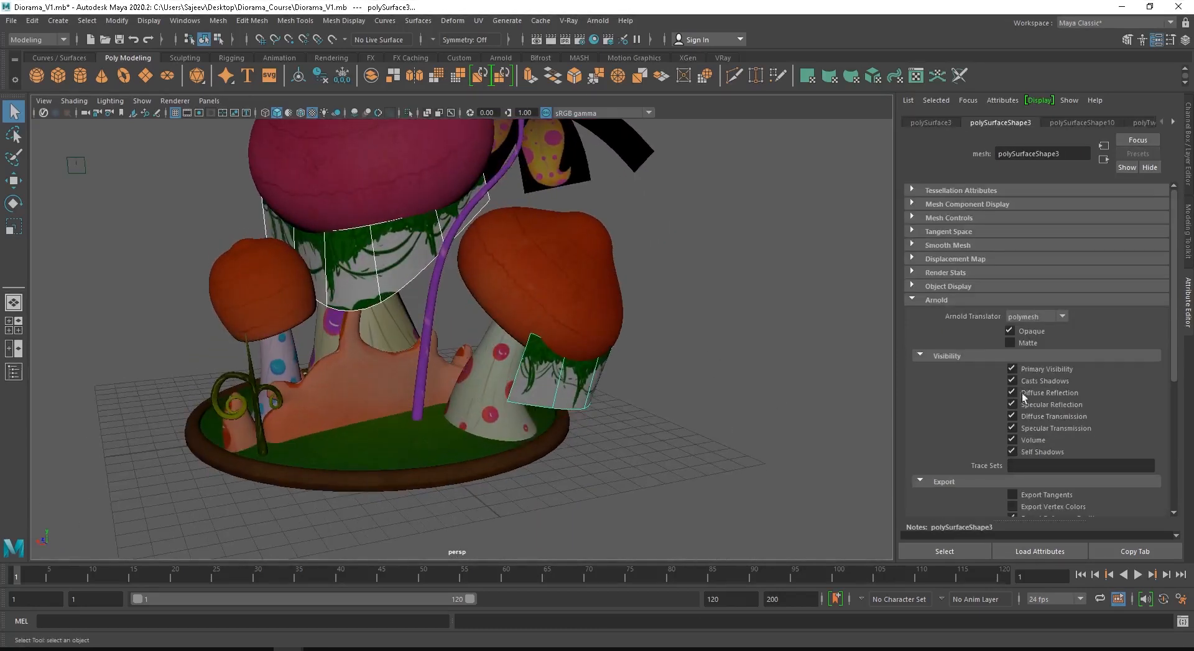
Connect a File texture to the wines material's geometry opacity and load the vine opacity image into it
right_drag(385, 278, 373, 579)
scroll(1133, 350, down, 4)
click(1155, 402)
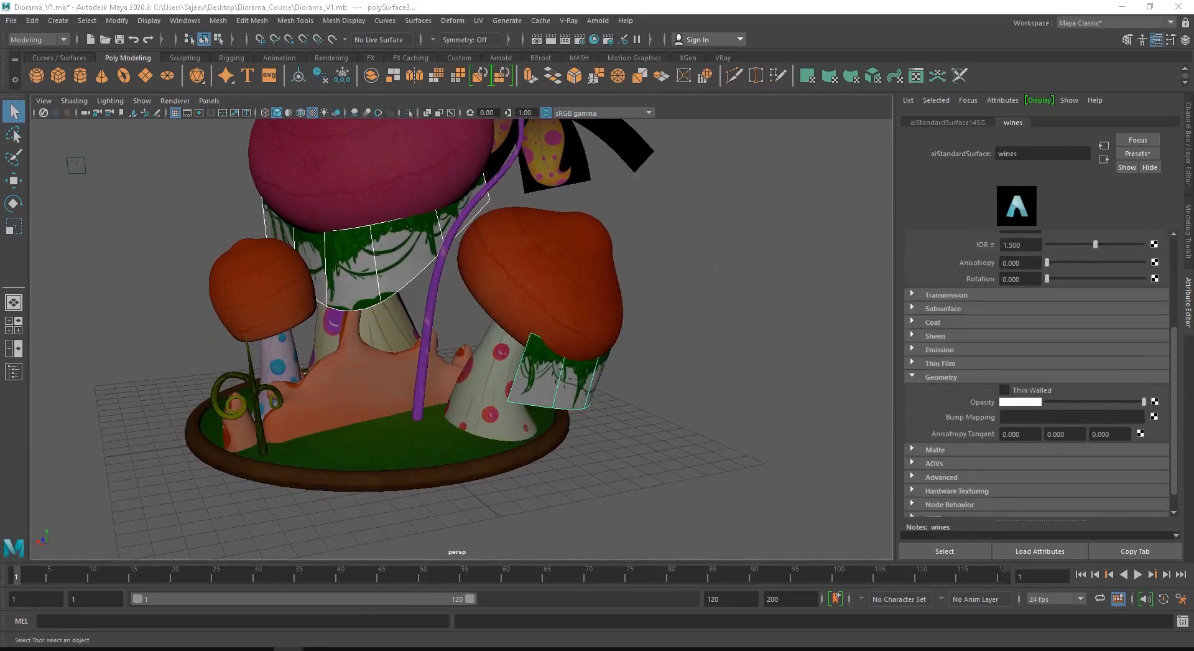
click(978, 404)
click(1158, 294)
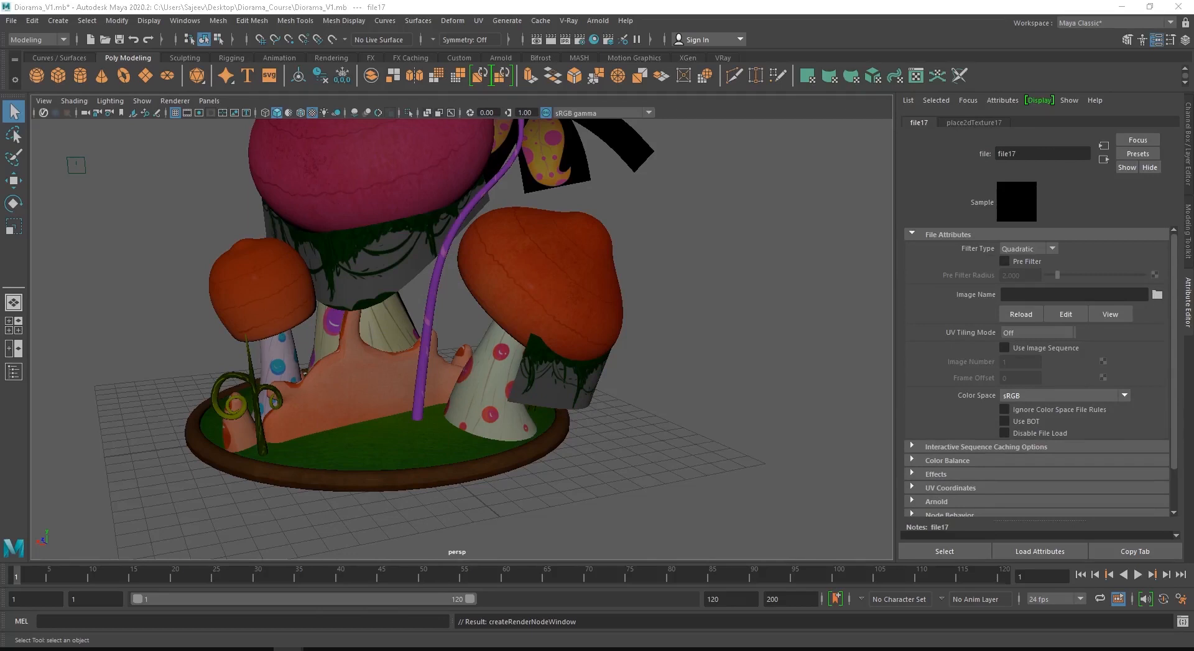
double_click(648, 445)
Turn off the Arnold Opaque option on both hanging vine meshes
click(536, 385)
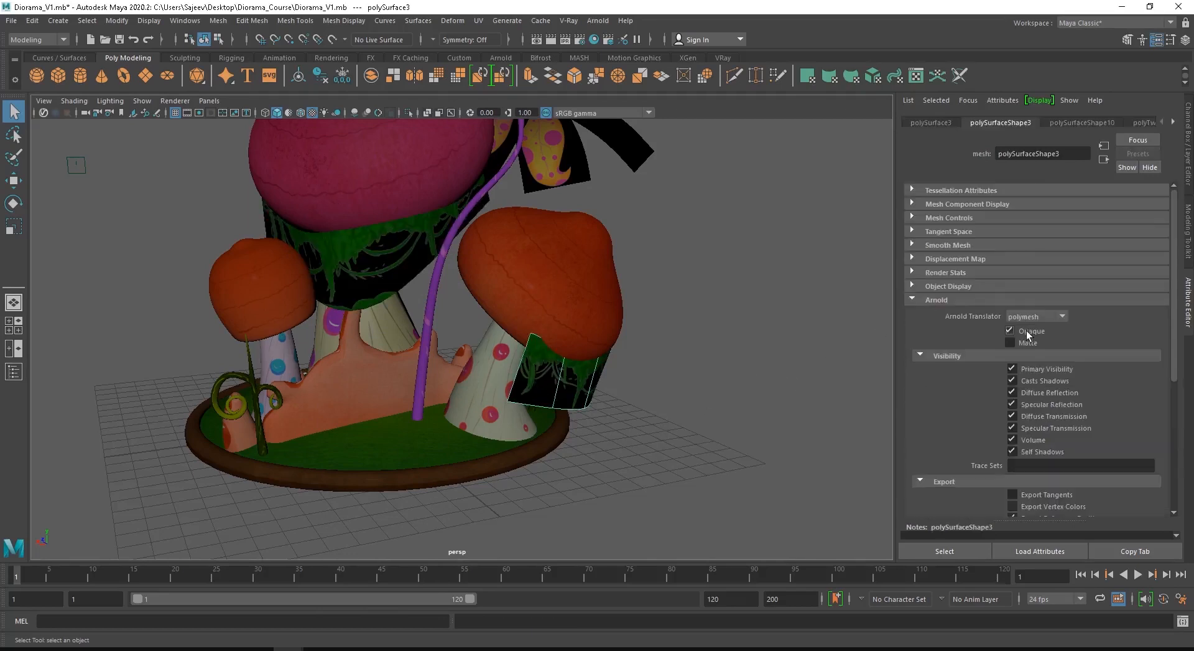
click(1026, 332)
click(392, 267)
click(1026, 331)
click(717, 348)
Turn off Opaque on the grass plane and give it a new aiStandardSurface material with Grass and rocks.psd as base color File texture
alt+drag(717, 349, 440, 427)
click(442, 466)
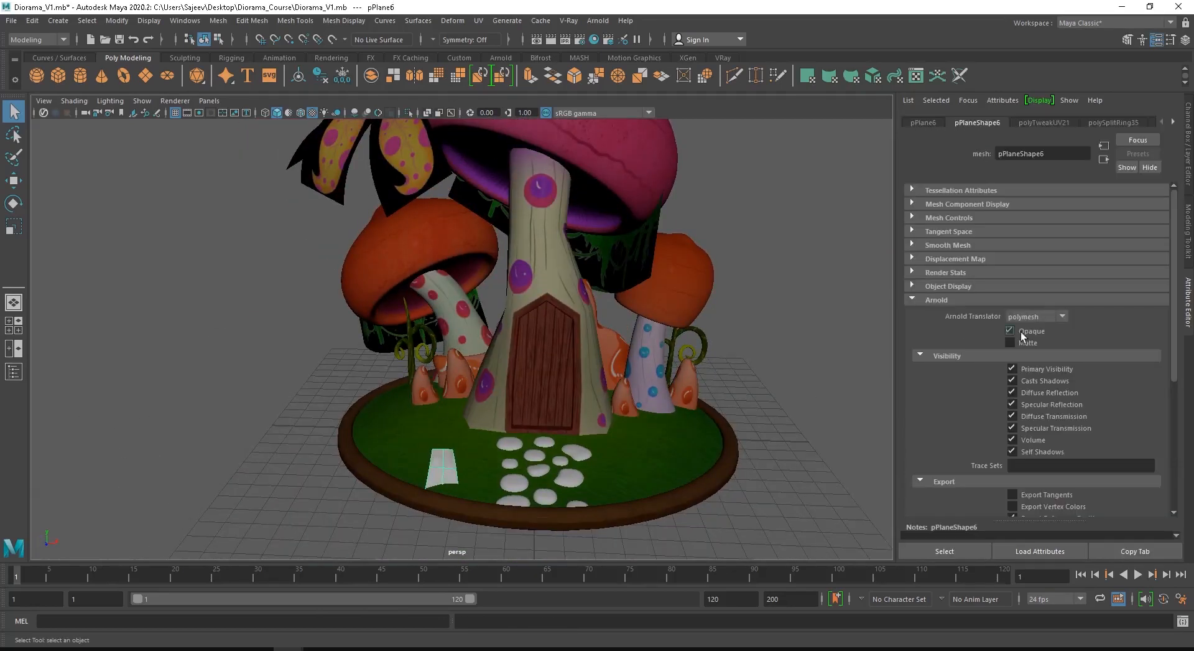
right_drag(441, 466, 441, 633)
click(529, 258)
click(614, 442)
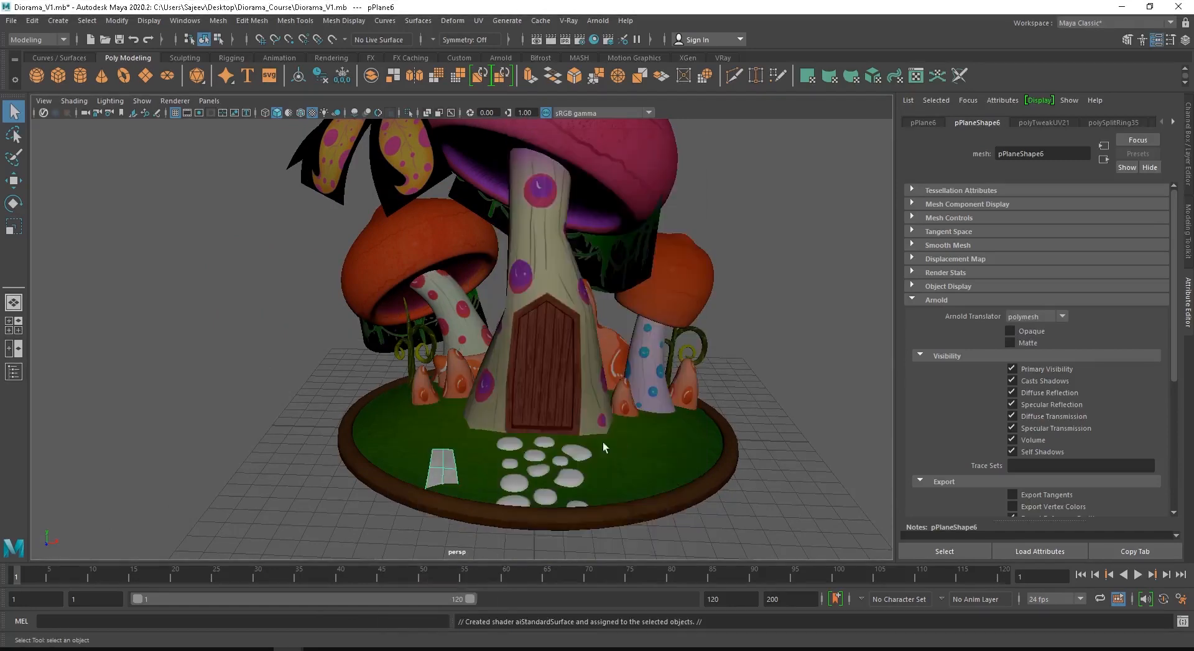
scroll(603, 441, up, 6)
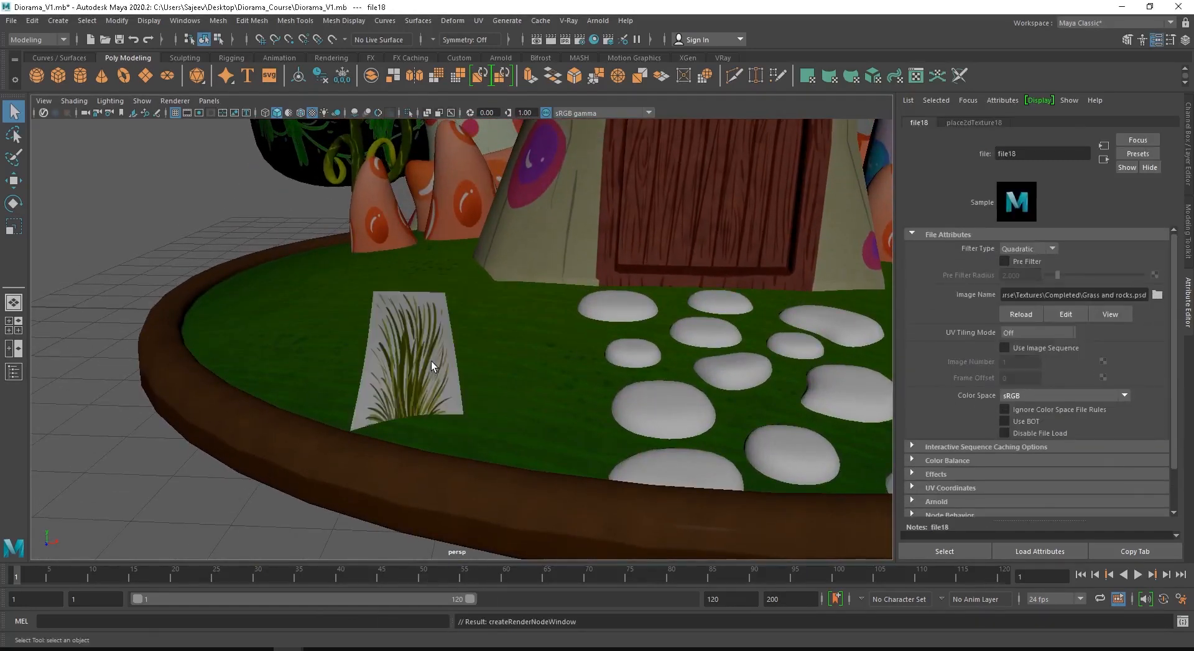
Connect a File texture to the opacity of the grass plane's material and load the grass opacity image into it
click(431, 360)
right_drag(421, 316, 412, 621)
scroll(516, 377, up, 5)
alt+middle_drag(516, 377, 594, 318)
scroll(988, 380, down, 2)
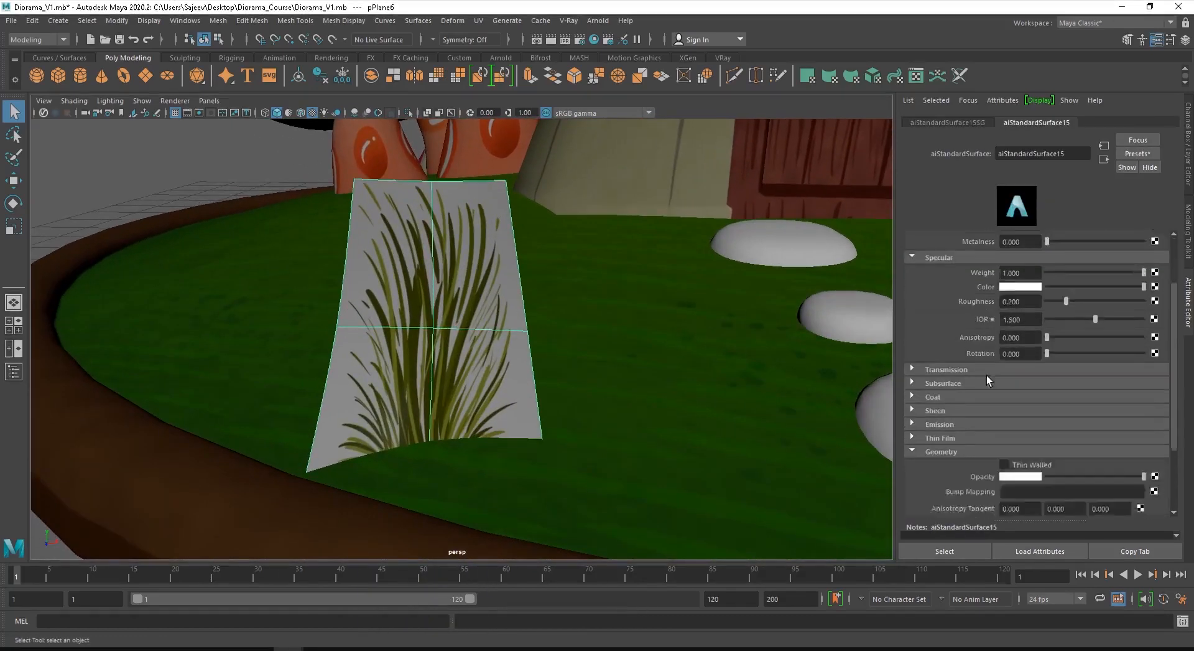
scroll(988, 380, down, 2)
click(1154, 379)
click(735, 387)
click(1157, 295)
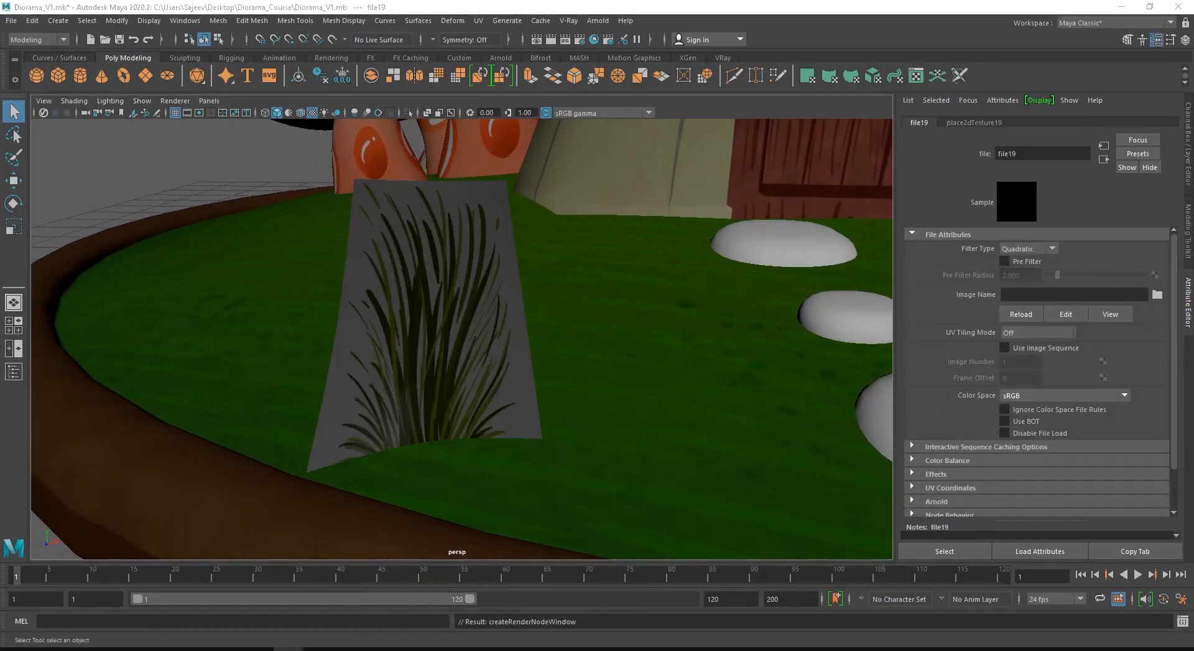
click(460, 312)
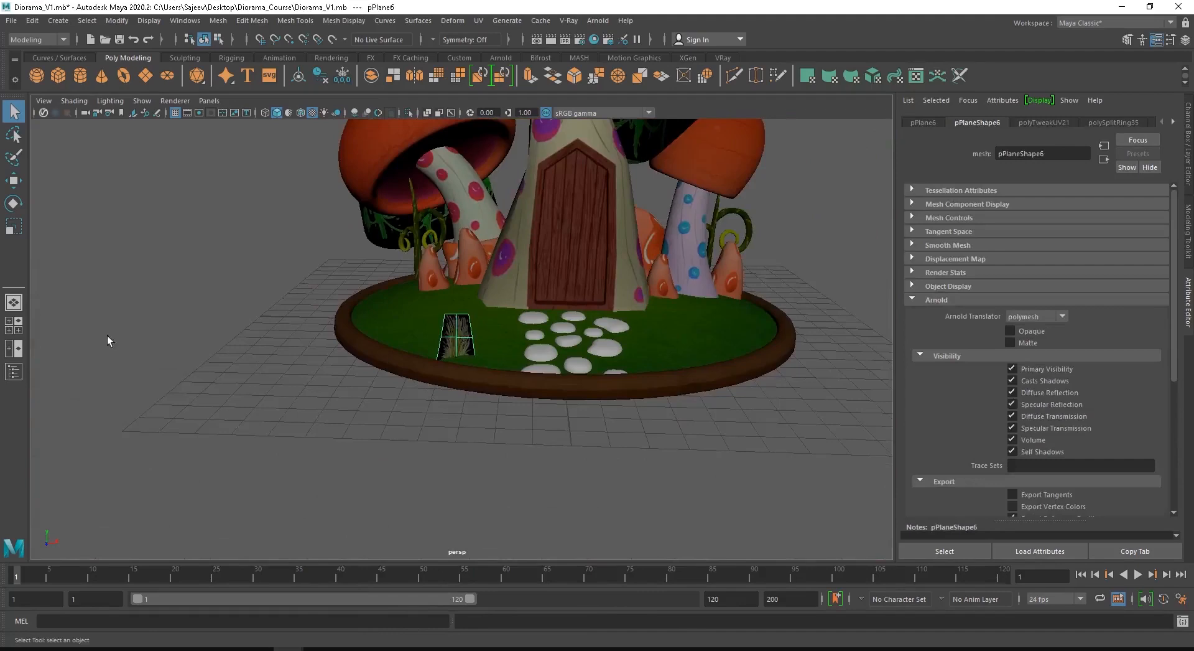
click(106, 339)
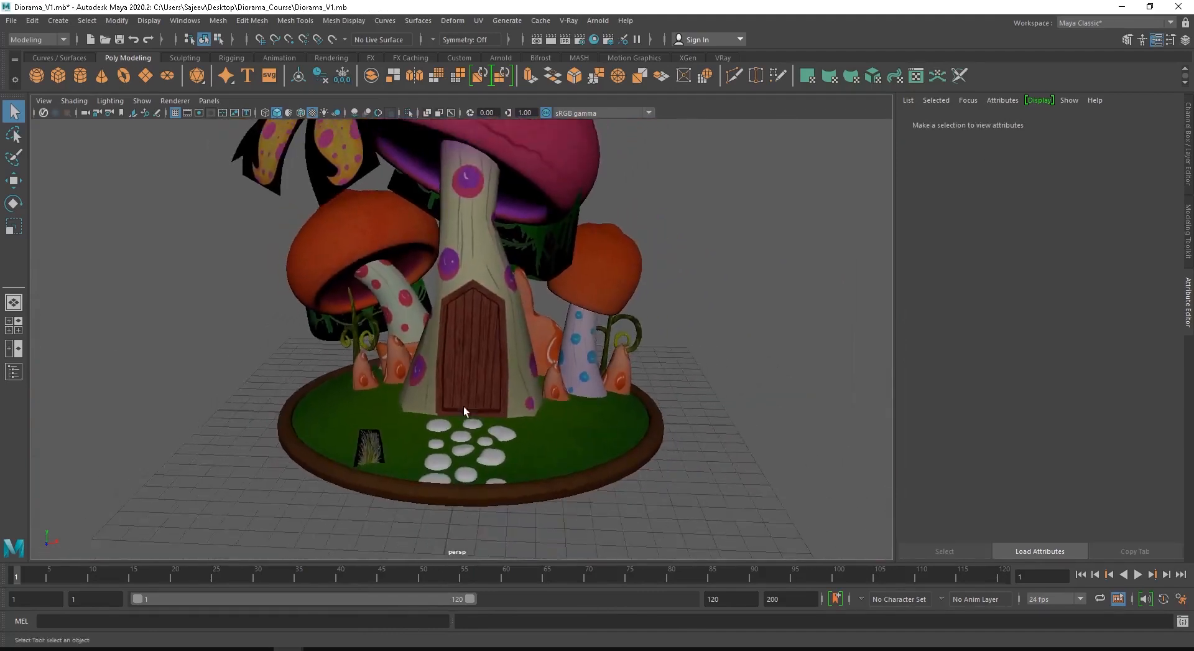
Select all the stepping stones in front of the door and assign them a new Arnold aiStandardSurface material
alt+drag(464, 405, 559, 488)
scroll(483, 398, down, 3)
scroll(485, 360, up, 4)
drag(460, 372, 535, 459)
alt+drag(606, 426, 608, 341)
right_drag(497, 333, 547, 582)
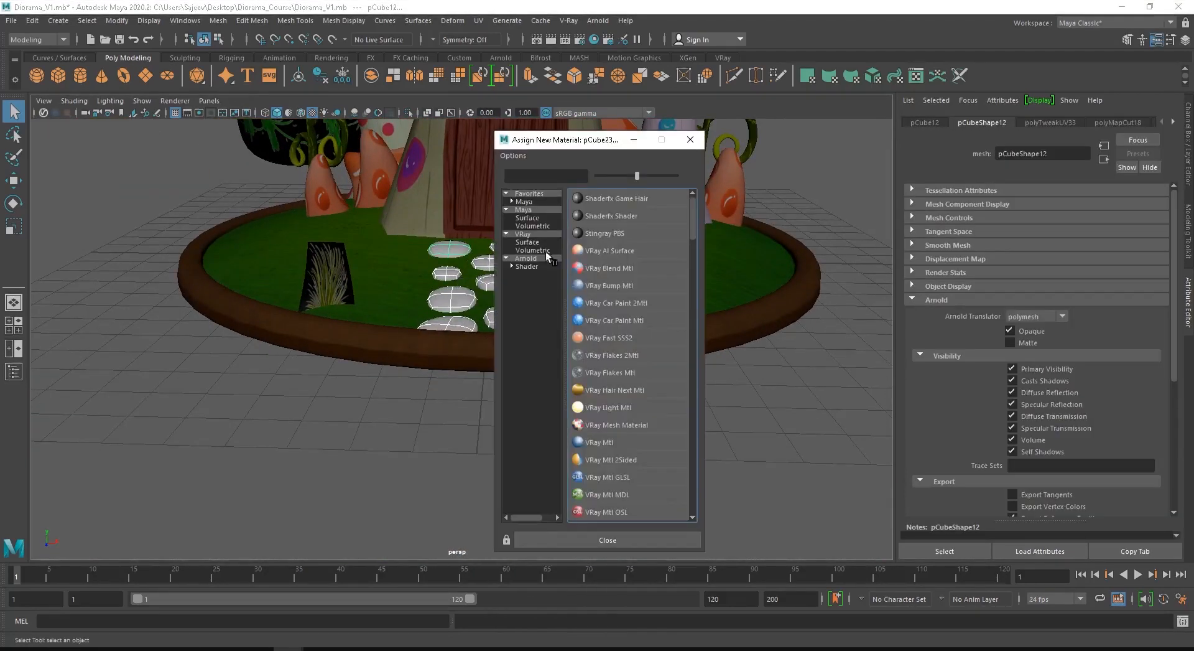
click(528, 258)
click(616, 442)
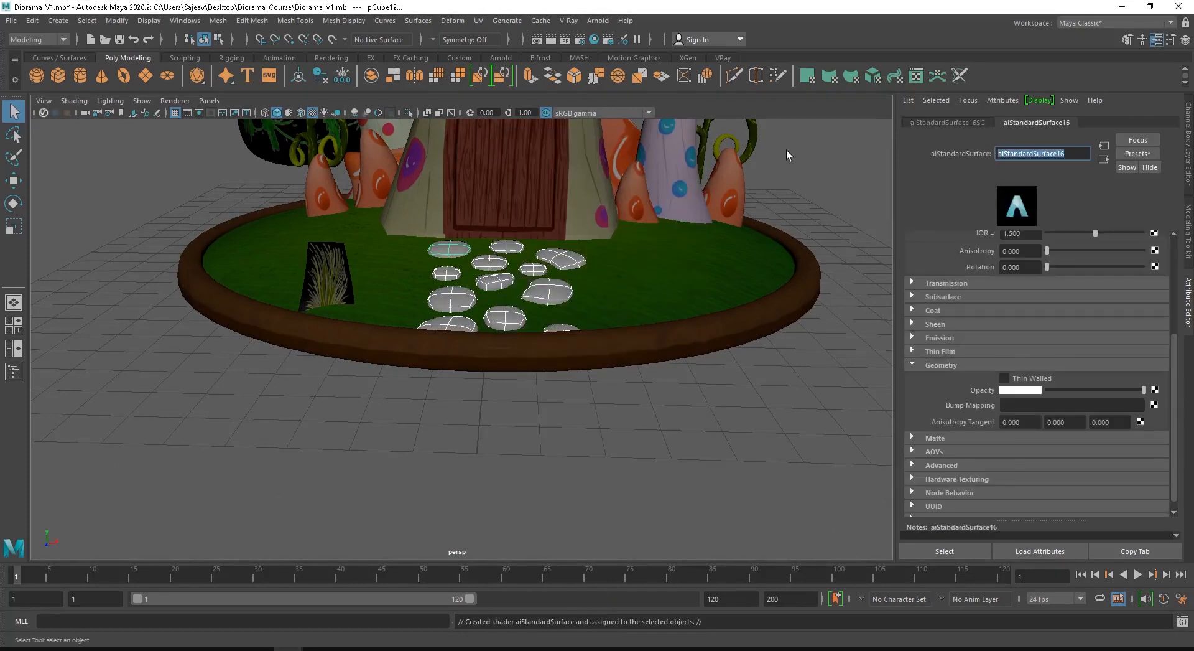
Rename the stepping stones' material as rocks and load Grass and rocks.psd as its base color File texture
key(Return)
scroll(1144, 310, up, 5)
click(1150, 283)
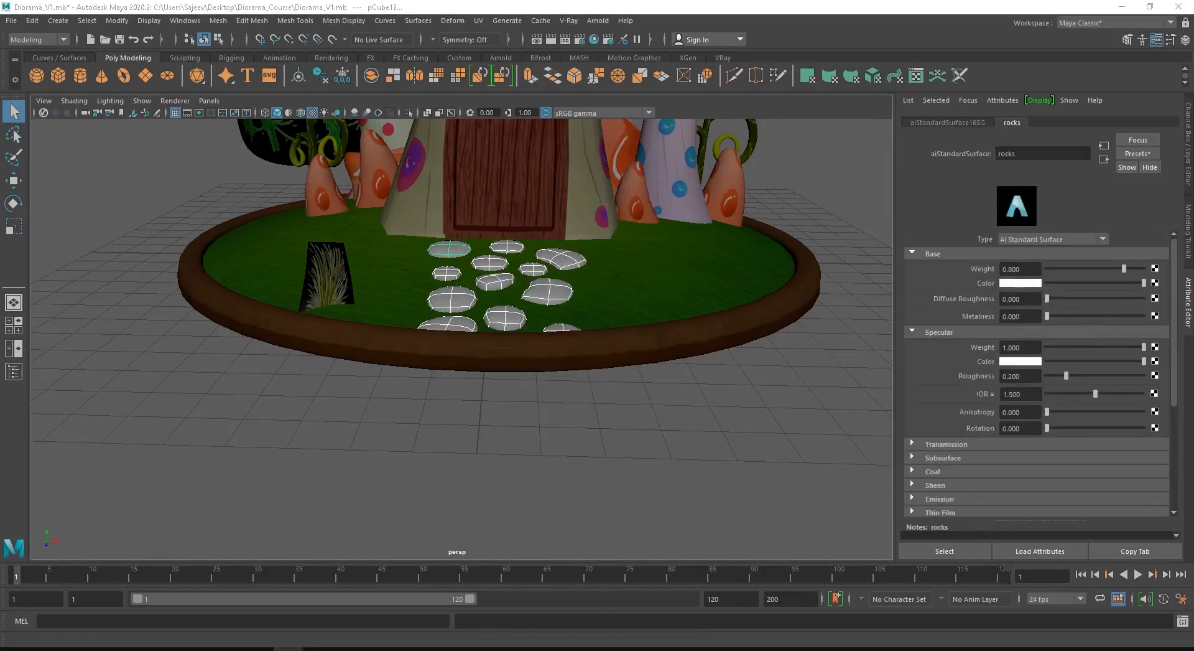
click(1157, 295)
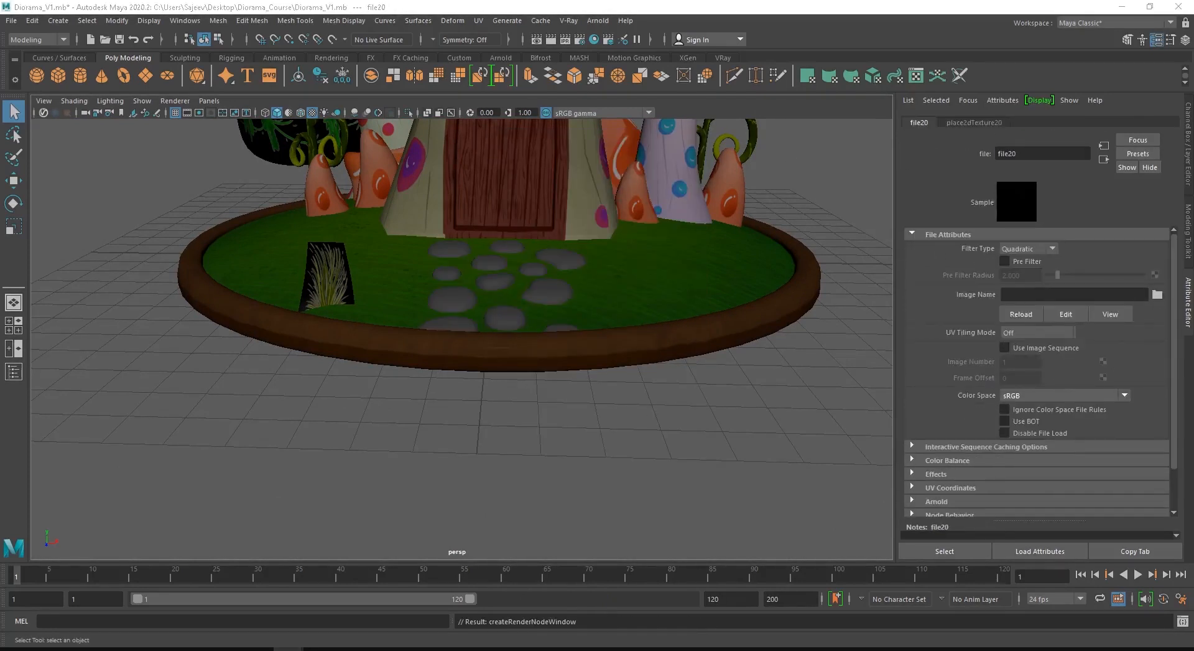
double_click(621, 383)
Examine the textured diorama from all sides, including the stones, vines, corals and spotted leaves
alt+drag(620, 383, 515, 357)
alt+right_drag(515, 357, 593, 338)
alt+drag(593, 339, 565, 361)
alt+middle_drag(565, 361, 606, 528)
alt+right_drag(607, 529, 565, 405)
alt+drag(565, 405, 429, 381)
alt+right_drag(429, 381, 523, 367)
alt+drag(522, 367, 653, 342)
alt+right_drag(653, 342, 703, 335)
alt+drag(258, 305, 357, 392)
alt+right_drag(358, 392, 280, 355)
alt+drag(436, 348, 535, 291)
alt+right_drag(355, 354, 410, 361)
alt+drag(409, 361, 506, 459)
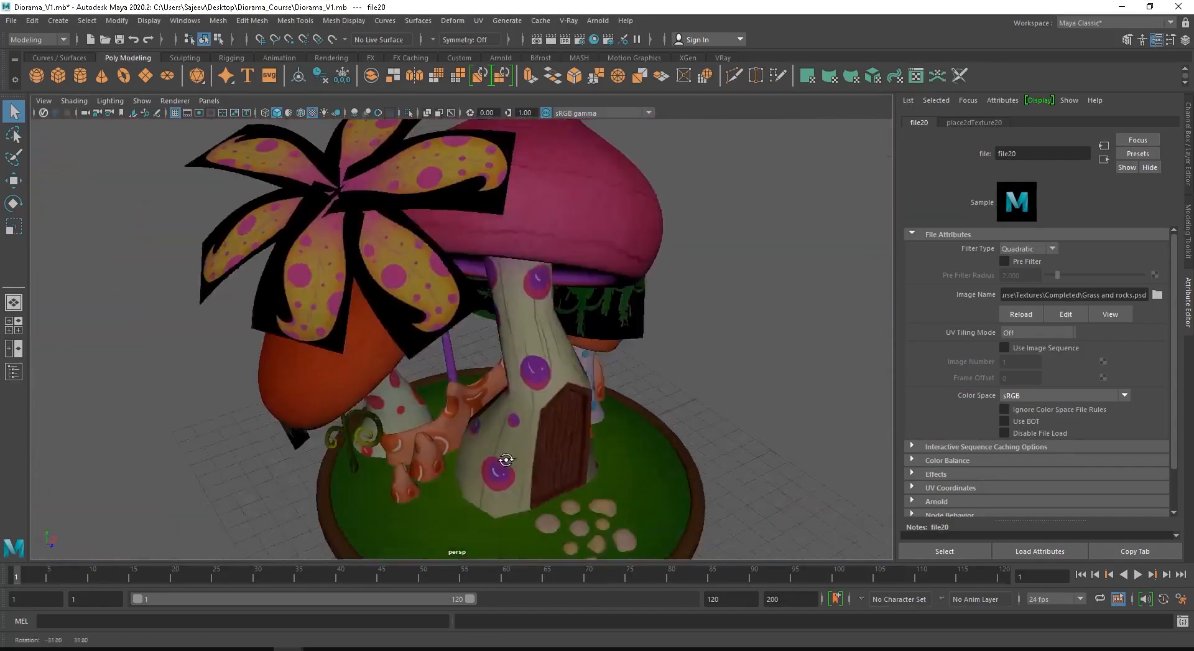
alt+right_drag(506, 459, 326, 413)
alt+drag(326, 413, 523, 409)
Save the Diorama_V1.mb scene
key(ctrl+s)
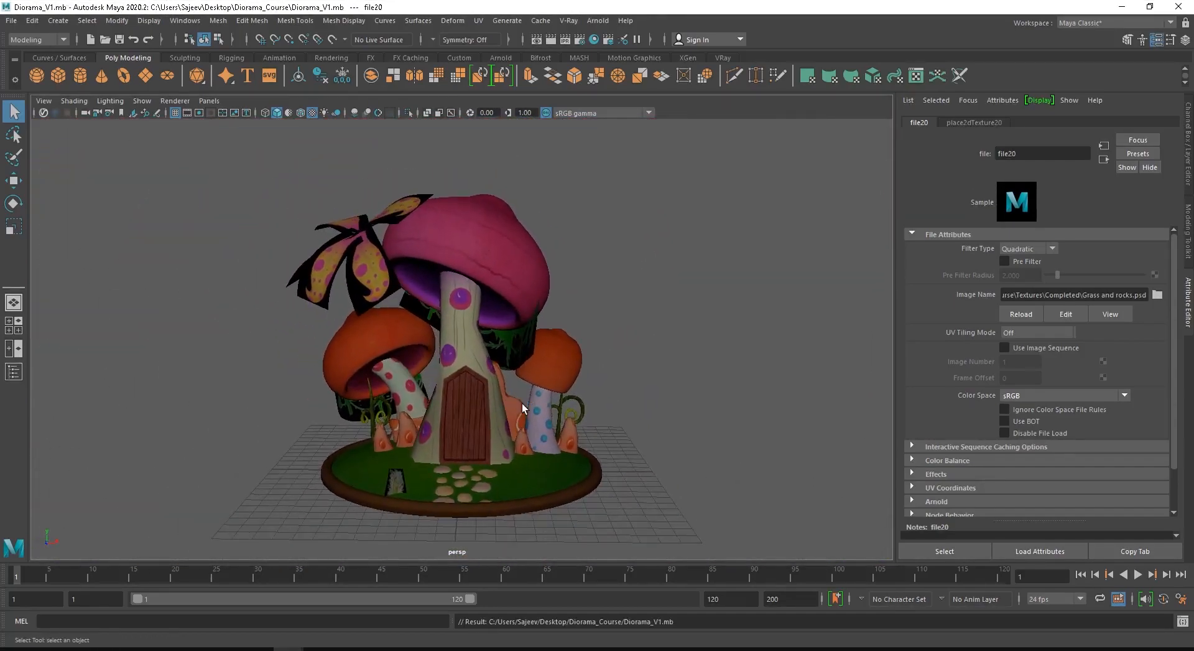